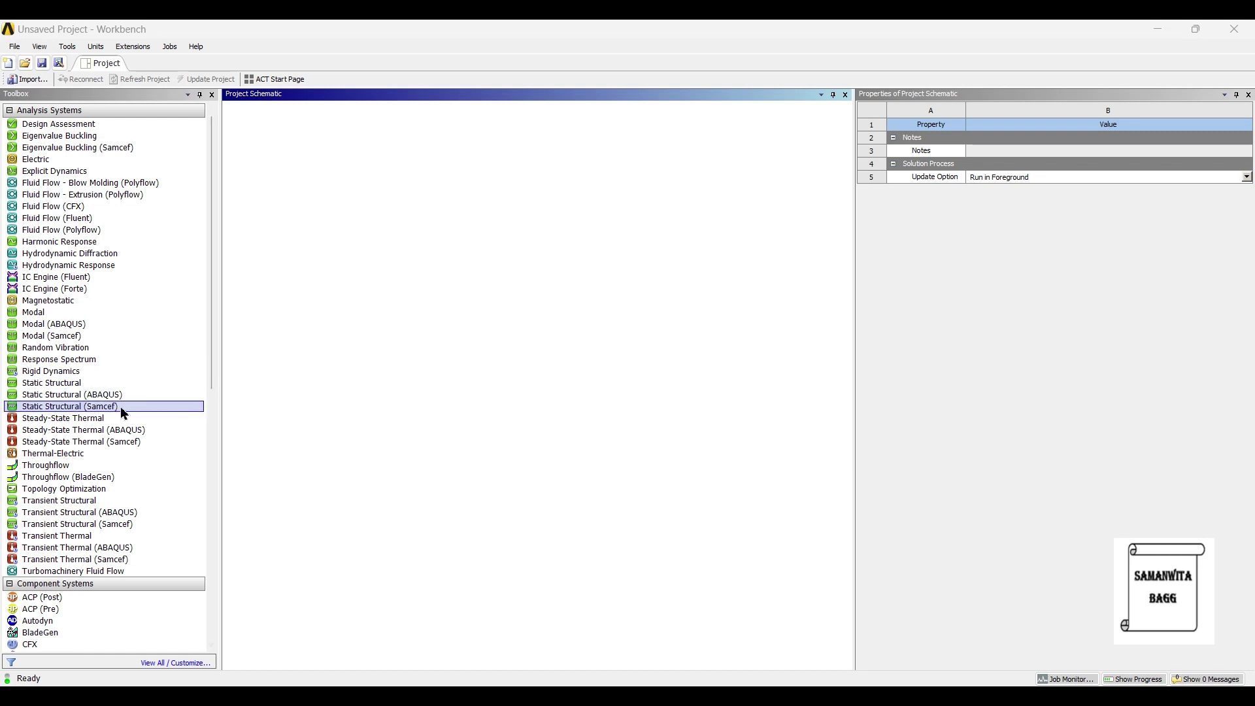
Step: Add a Steady-State Thermal analysis system to the project schematic and open its Engineering Data
{"action": "left_click_drag", "start_coordinate": [118, 417], "coordinate": [260, 383]}
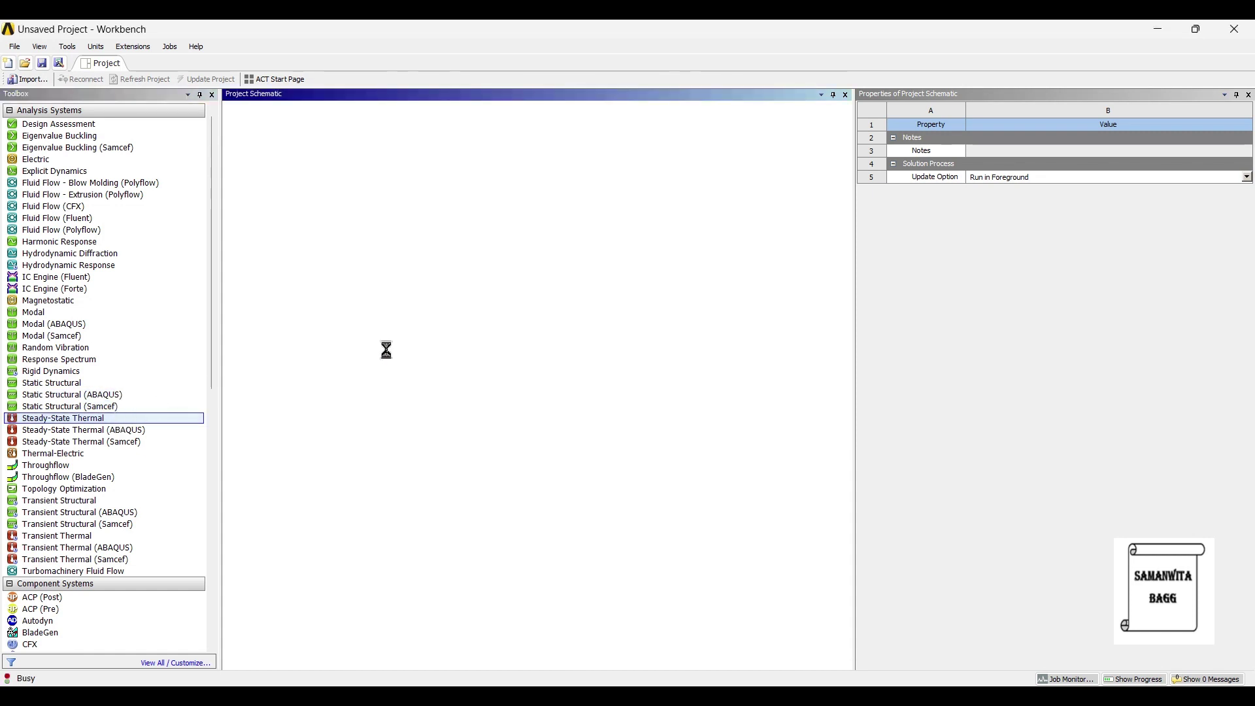
{"action": "key", "text": "Return"}
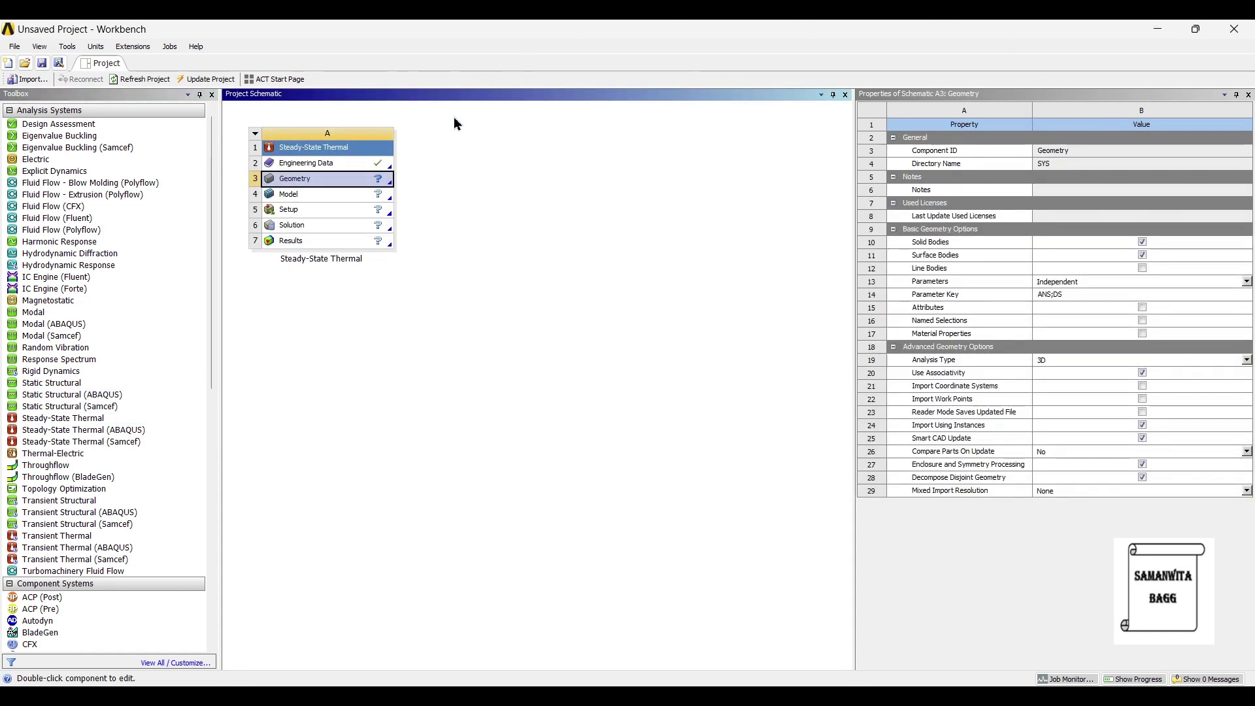
{"action": "double_click", "coordinate": [306, 163]}
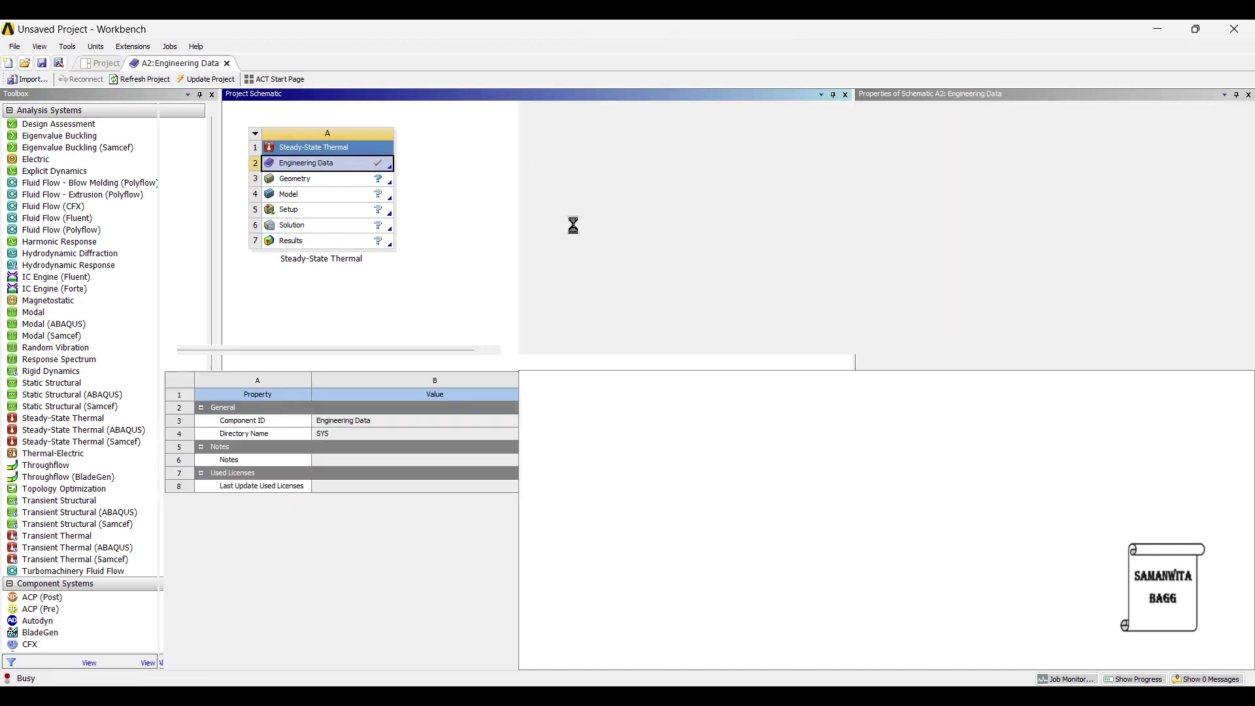
{"action": "left_click_drag", "start_coordinate": [519, 225], "coordinate": [960, 249]}
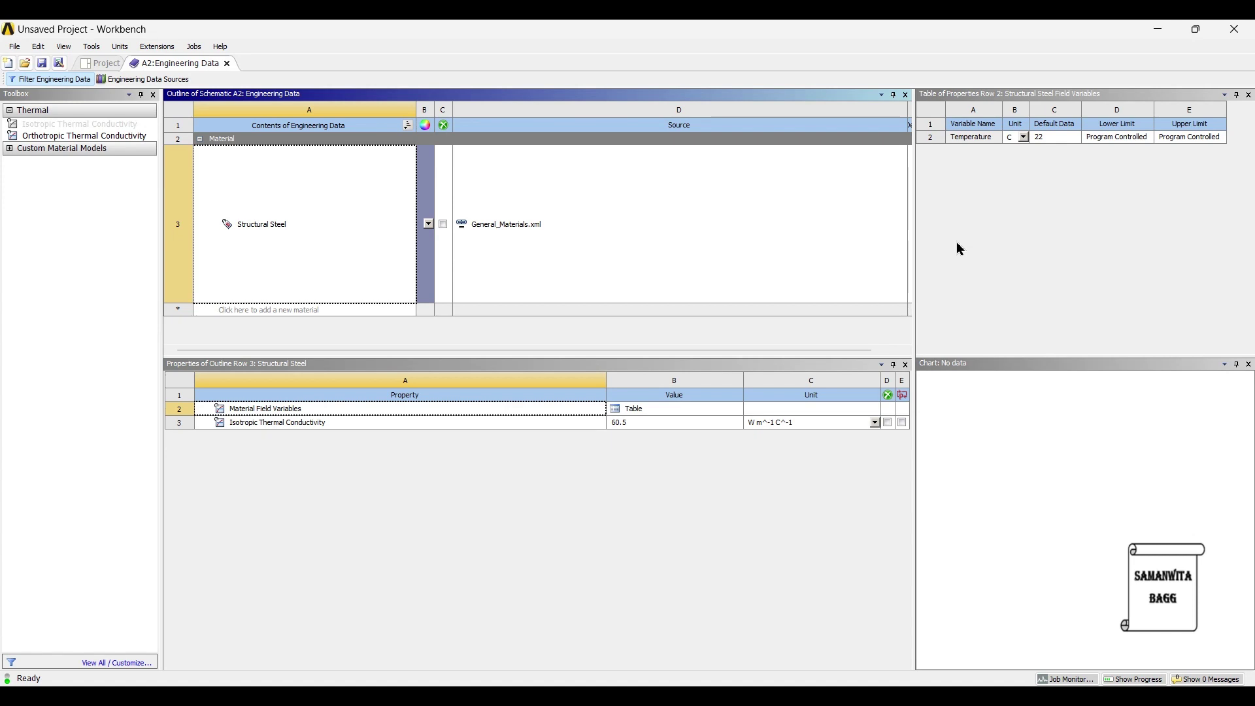
Step: Add Aluminum Alloy from the General Materials data source to the engineering data and return to the material outline
{"action": "left_click", "coordinate": [131, 80]}
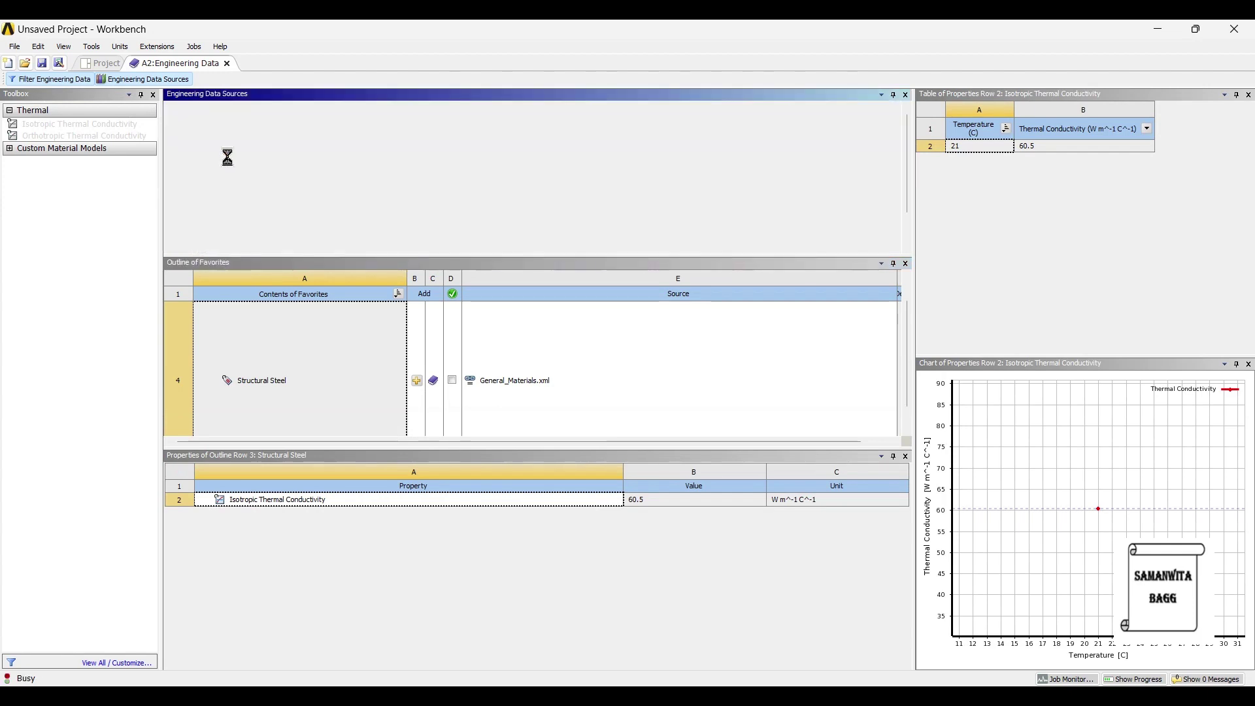
{"action": "left_click", "coordinate": [227, 157]}
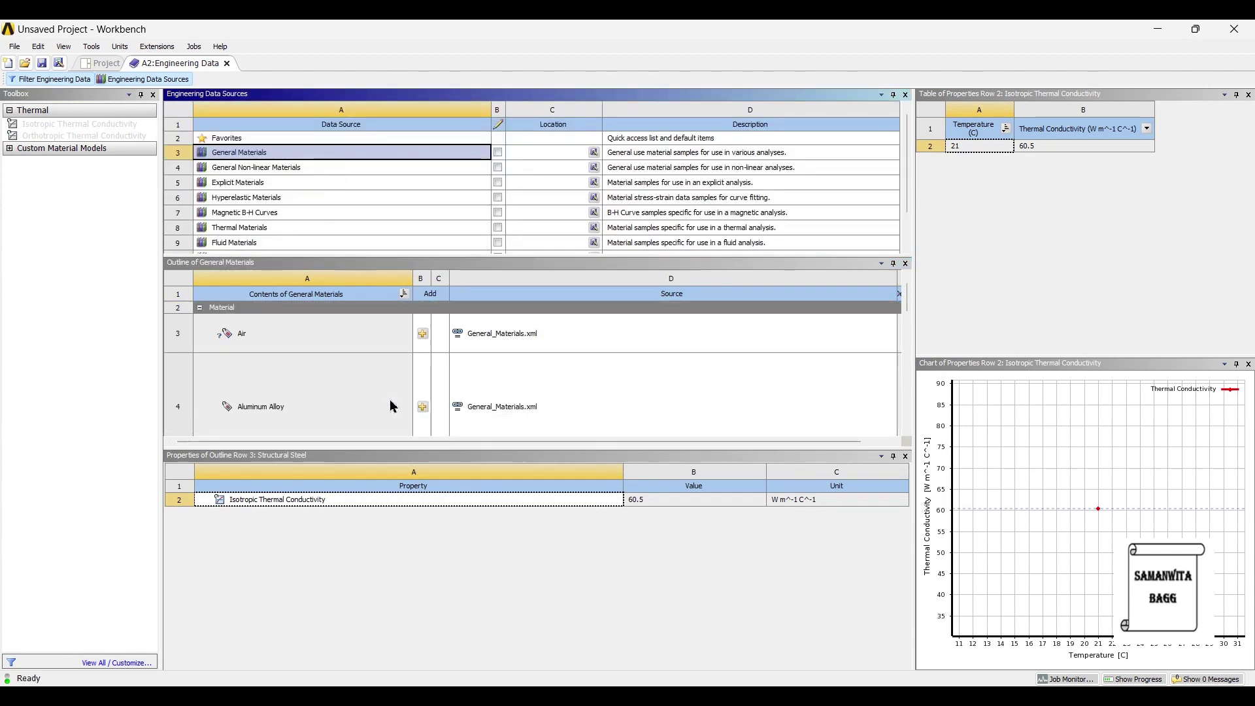
{"action": "left_click", "coordinate": [423, 406]}
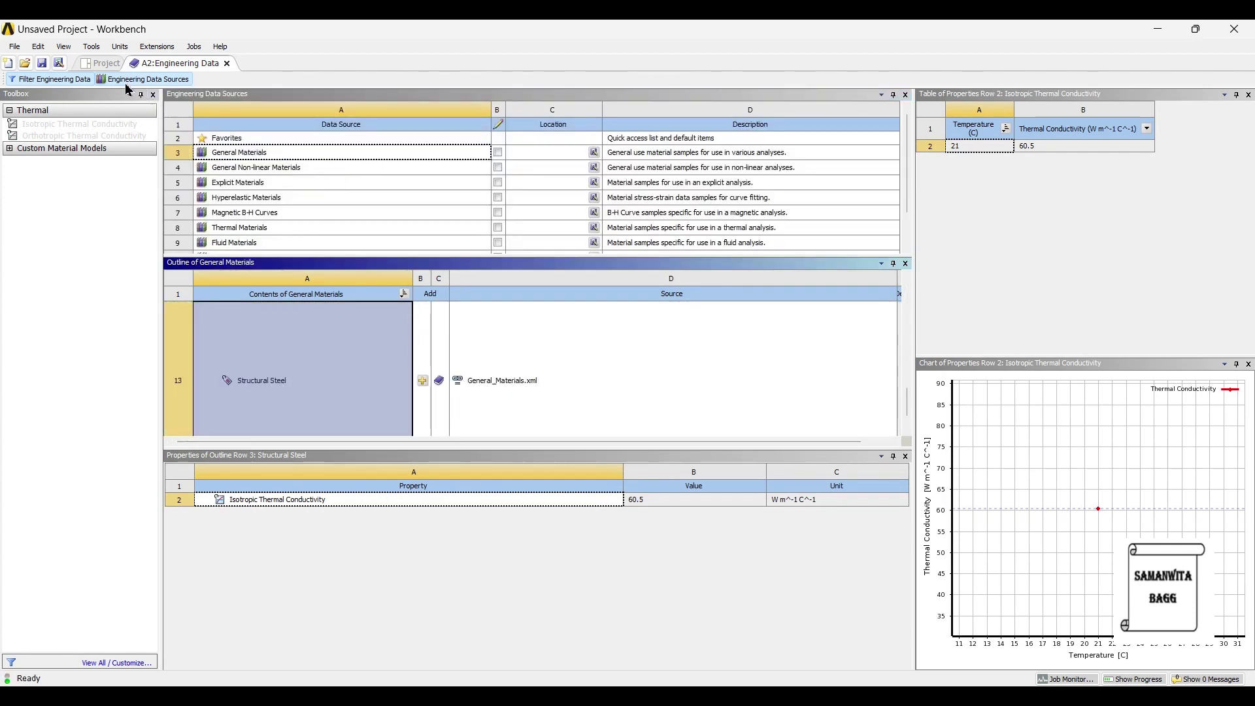
{"action": "left_click", "coordinate": [103, 64]}
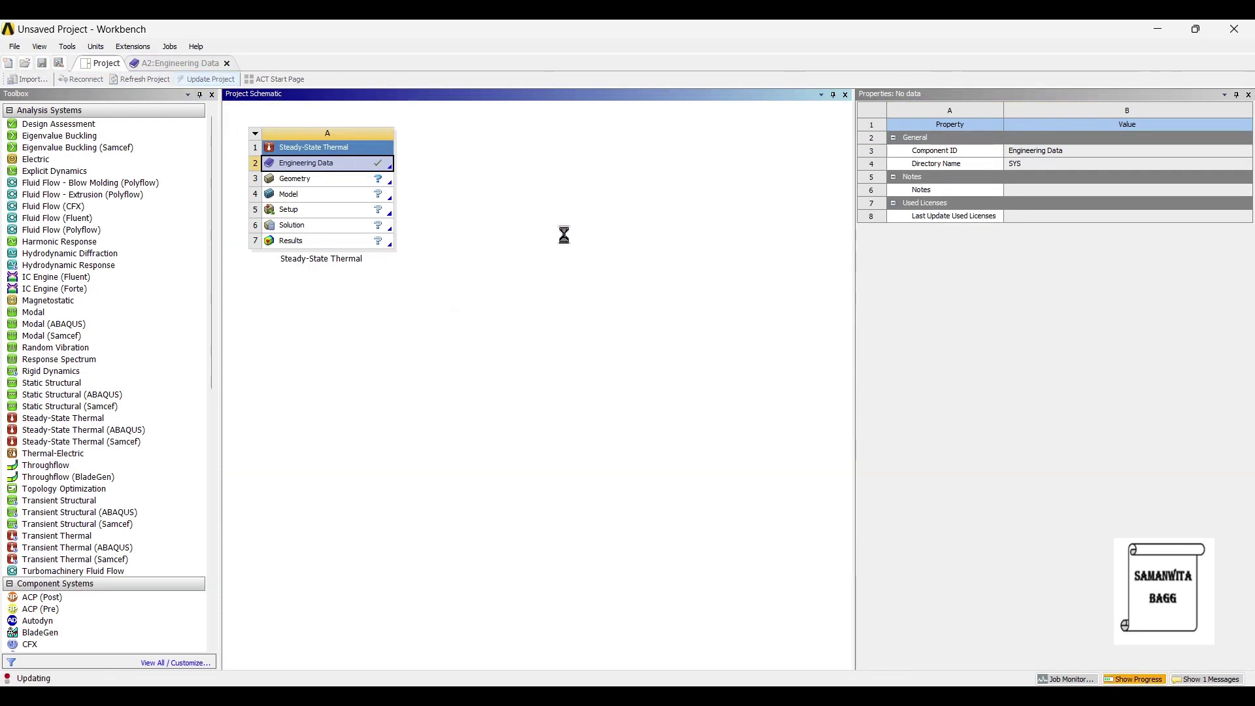
{"action": "left_click", "coordinate": [173, 62]}
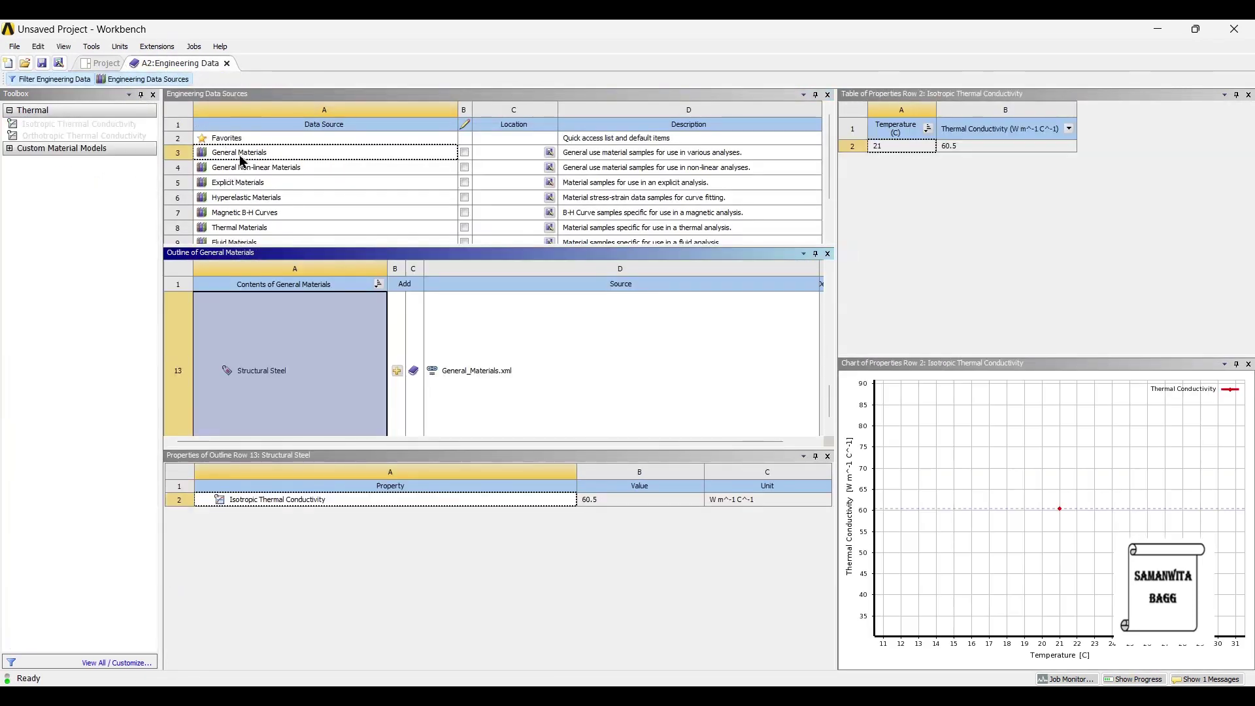
{"action": "left_click", "coordinate": [141, 80]}
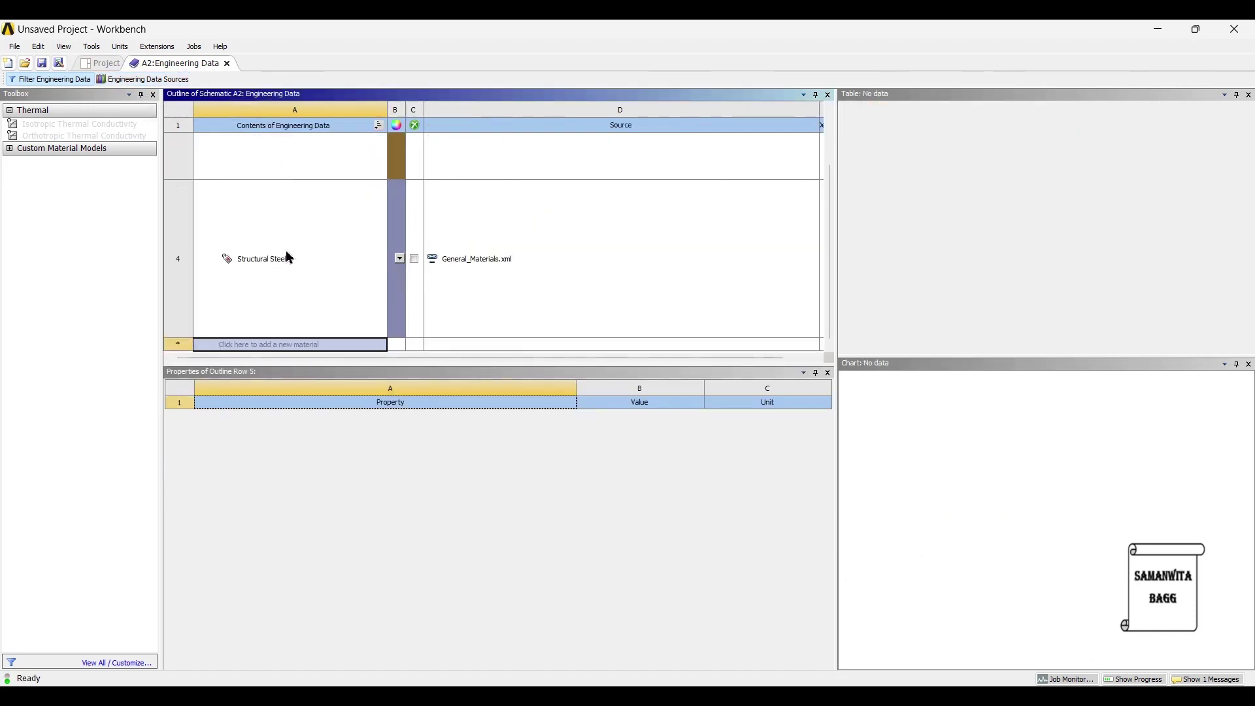
Step: Check the AZoM nickel chrome alloy page in the browser and add a new material named Ni-Chrome Alloy in Workbench
{"action": "left_click", "coordinate": [271, 346]}
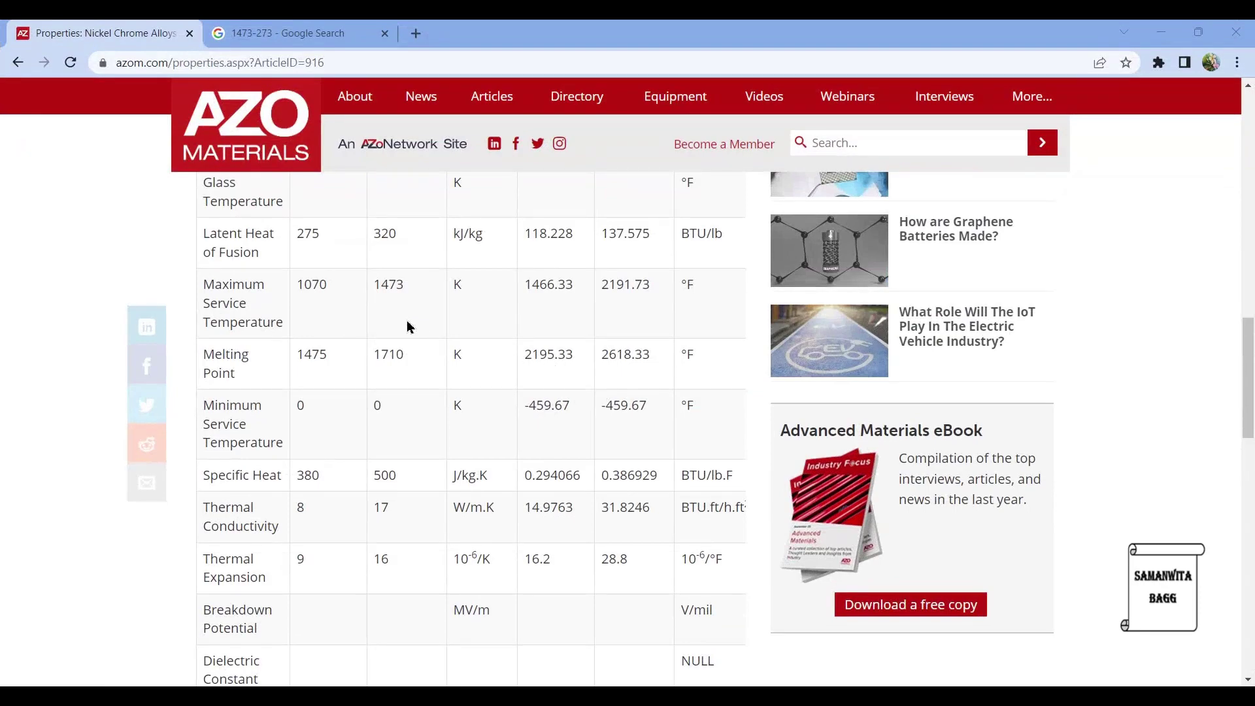
{"action": "scroll", "coordinate": [406, 326], "scroll_direction": "up", "scroll_amount": 15}
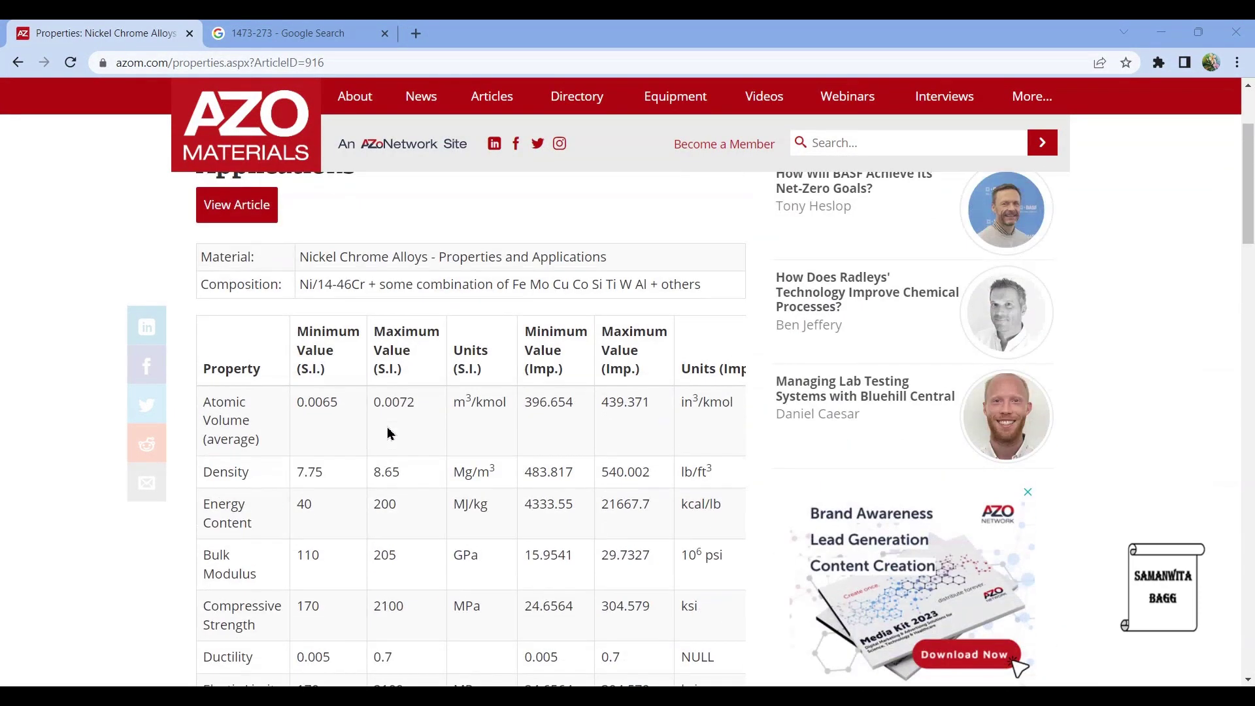
{"action": "scroll", "coordinate": [388, 432], "scroll_direction": "up", "scroll_amount": 3}
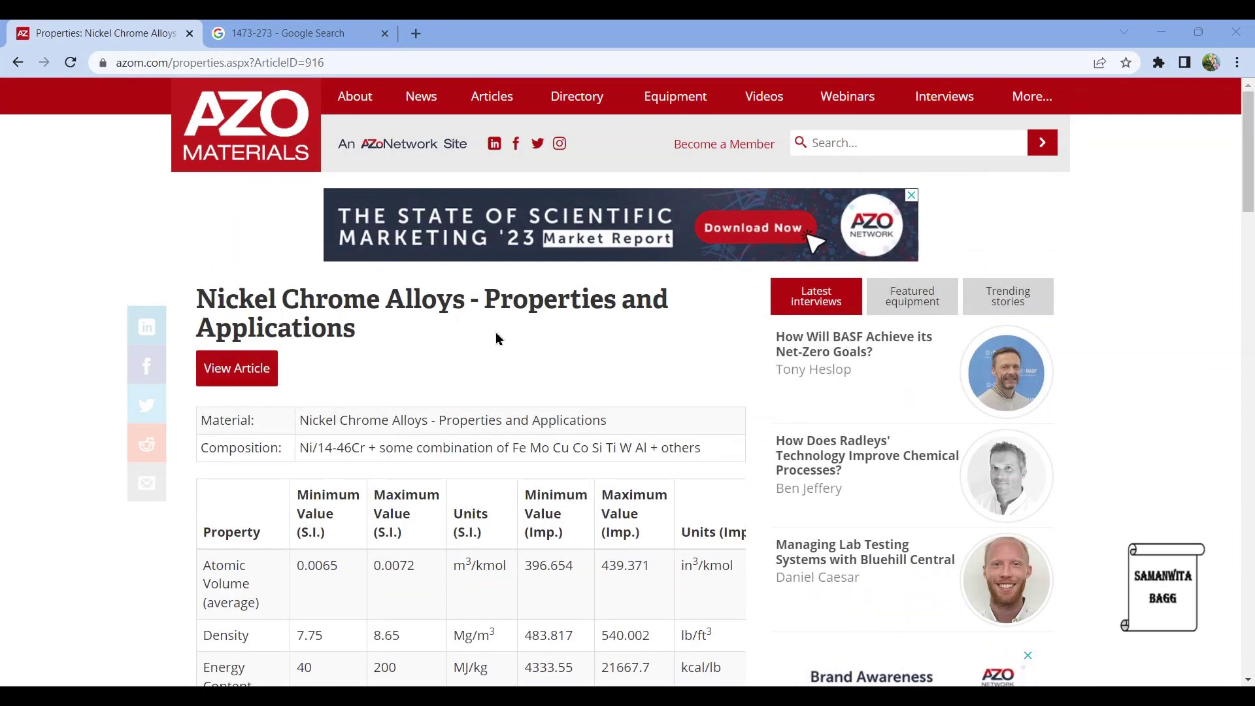
{"action": "scroll", "coordinate": [492, 426], "scroll_direction": "down", "scroll_amount": 10}
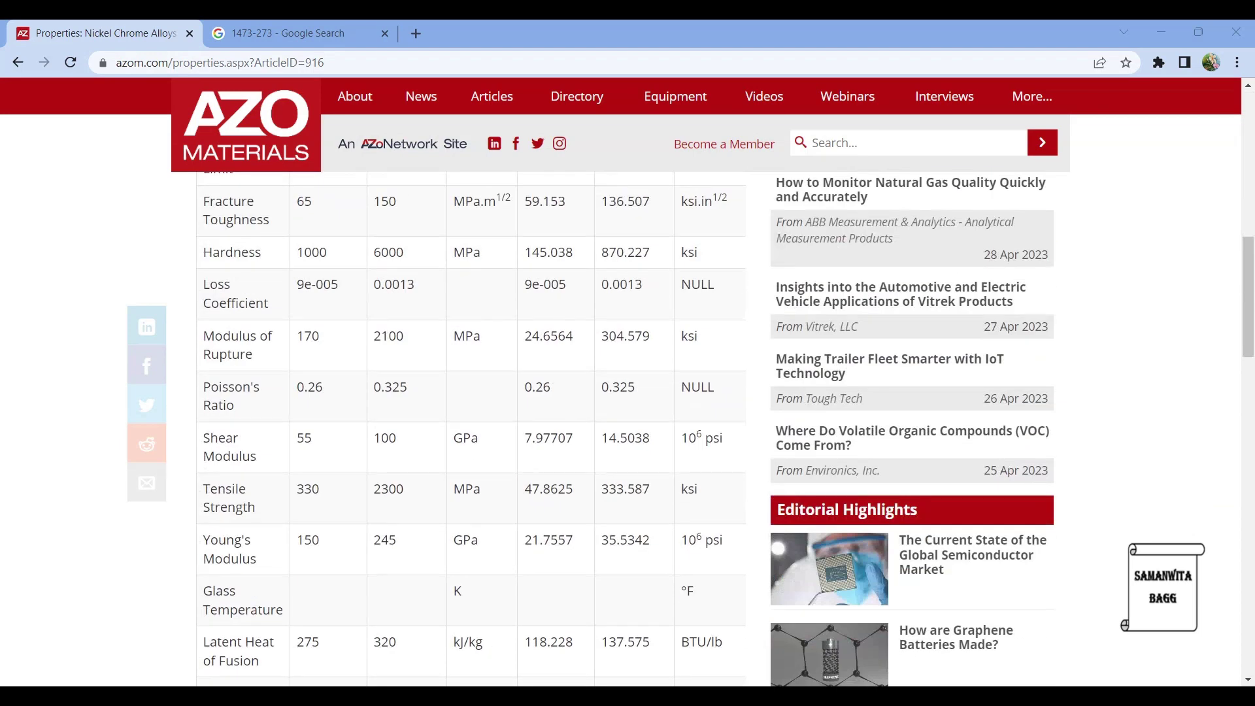
{"action": "key", "text": "alt+Tab"}
{"action": "left_click", "coordinate": [228, 345]}
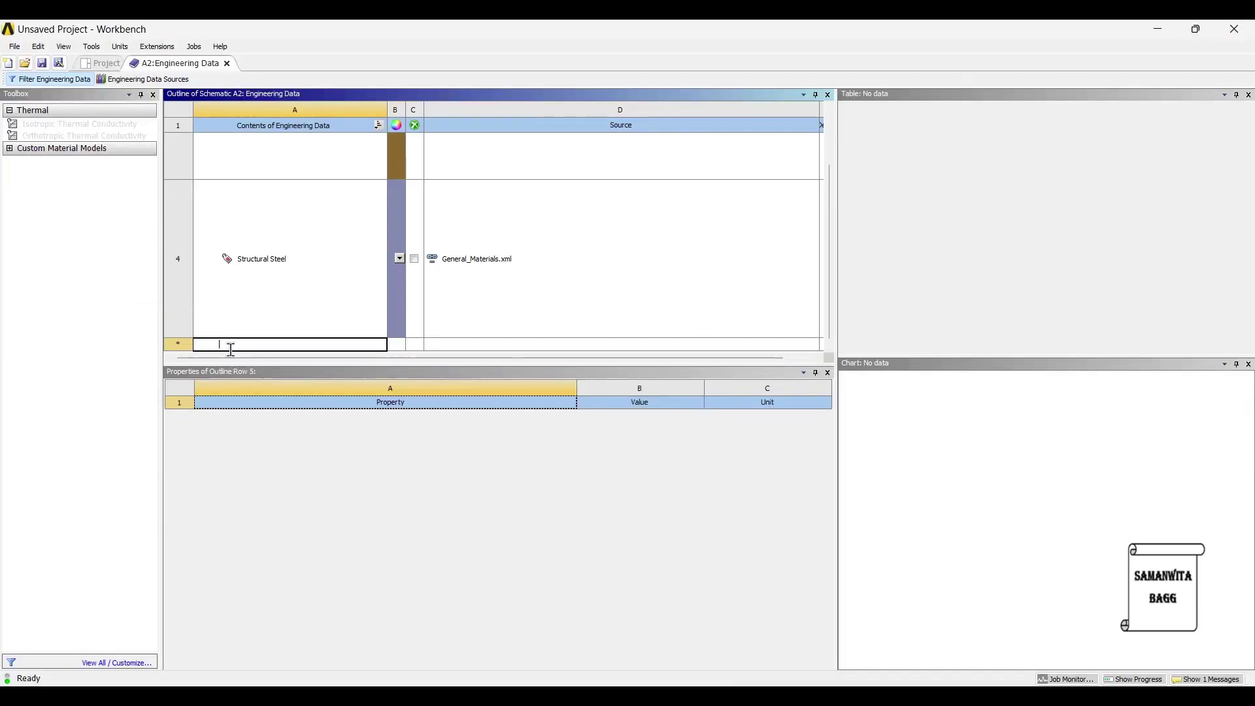
{"action": "type", "text": "Ni-Ch"}
{"action": "type", "text": "rome Alloy"}
{"action": "key", "text": "Return"}
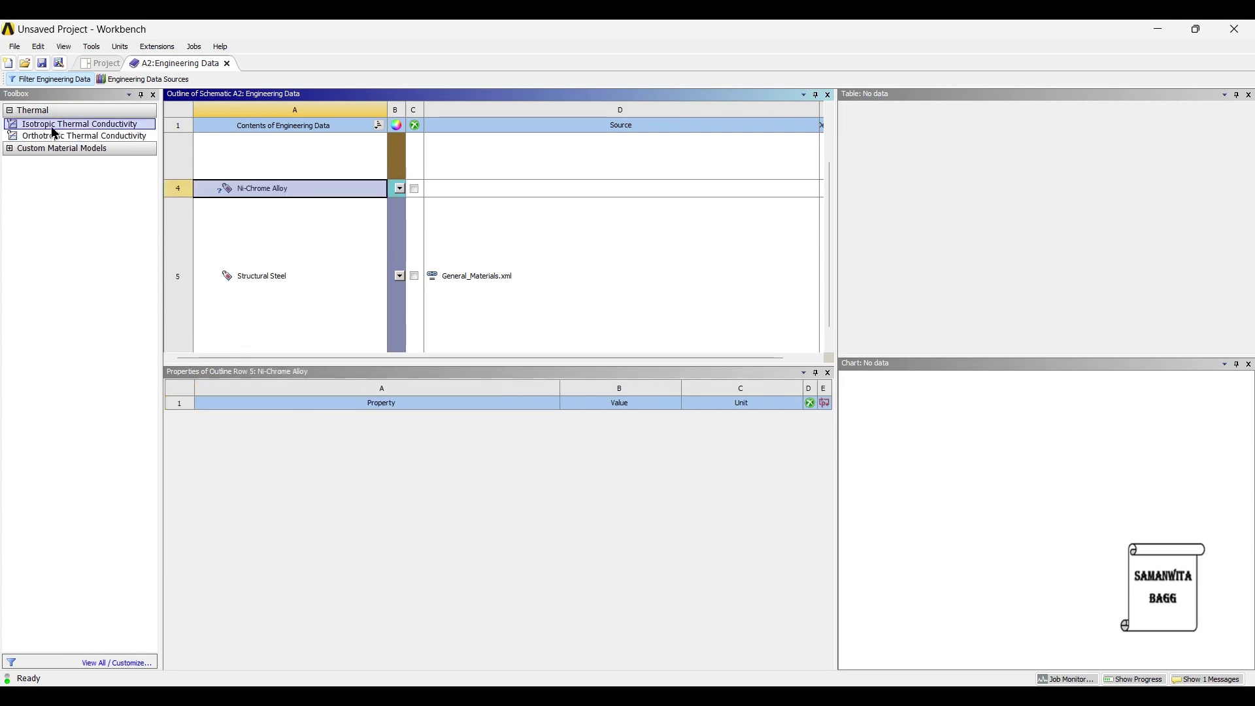
Step: Give Ni-Chrome Alloy an isotropic thermal conductivity of 17 W m^-1 C^-1, using the maximum SI value from the AZoM page in the browser
{"action": "left_click", "coordinate": [143, 175]}
{"action": "double_click", "coordinate": [75, 124]}
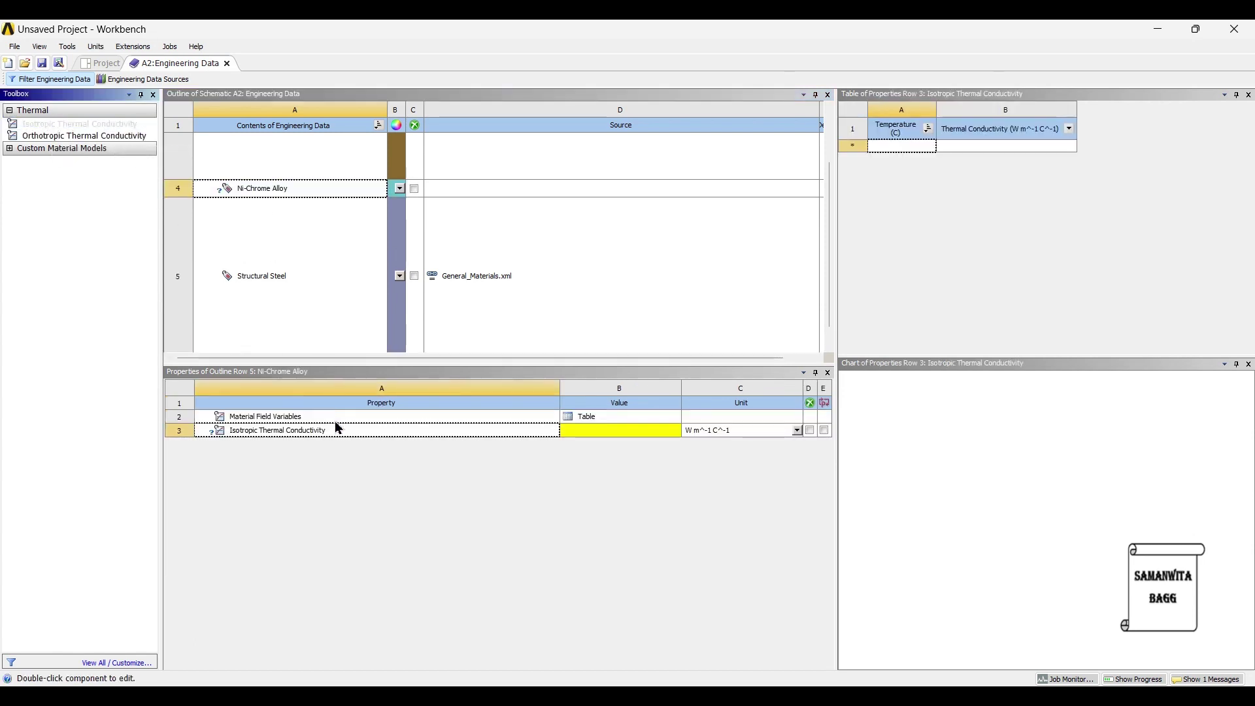
{"action": "key", "text": "alt+Tab"}
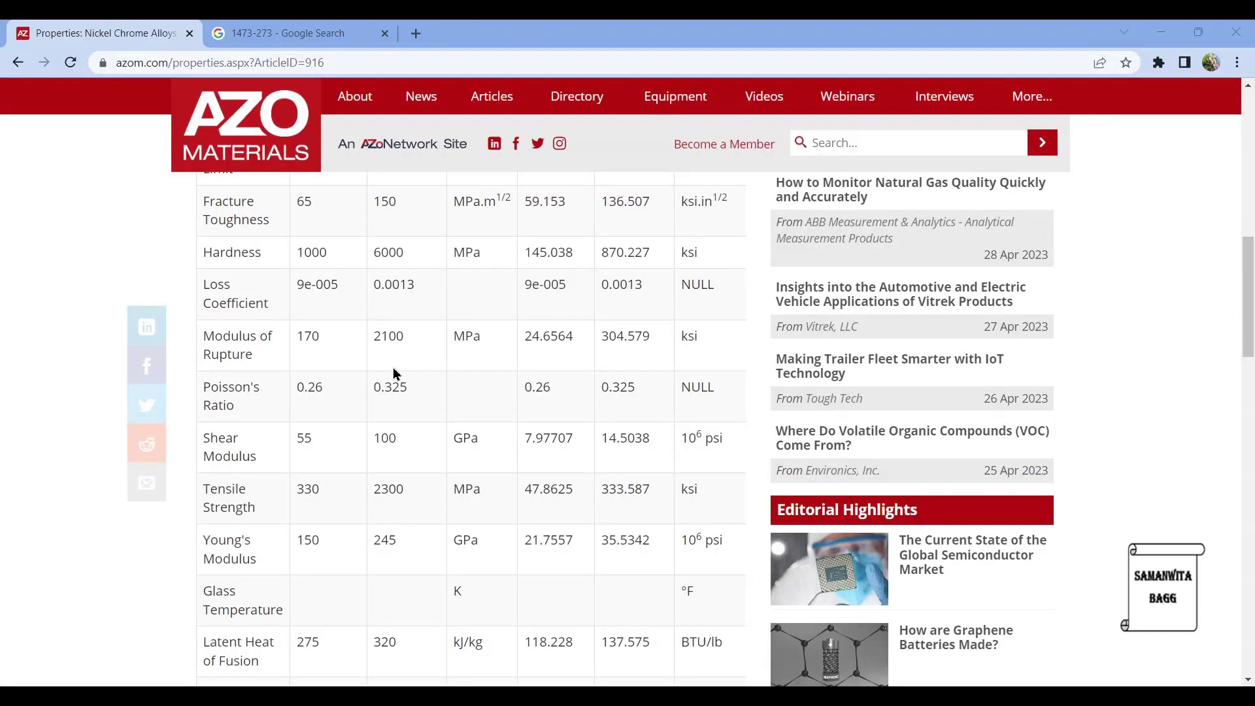
{"action": "scroll", "coordinate": [396, 376], "scroll_direction": "down", "scroll_amount": 8}
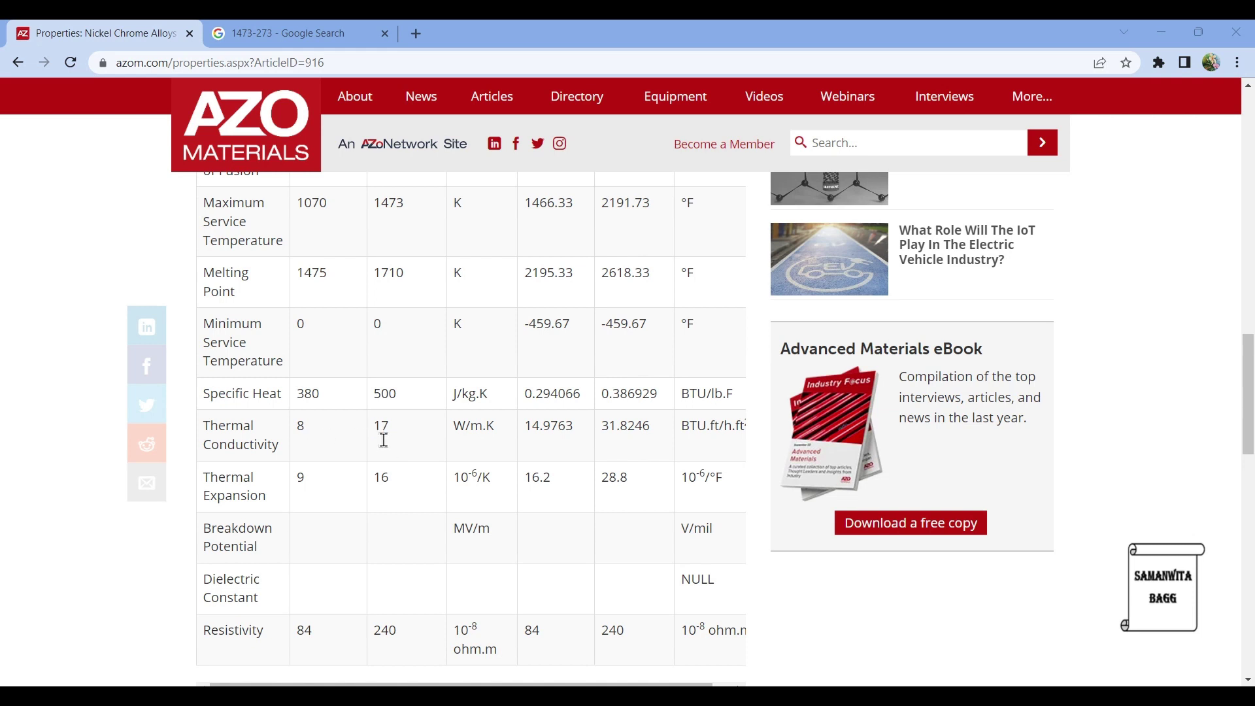
{"action": "key", "text": "alt+Tab"}
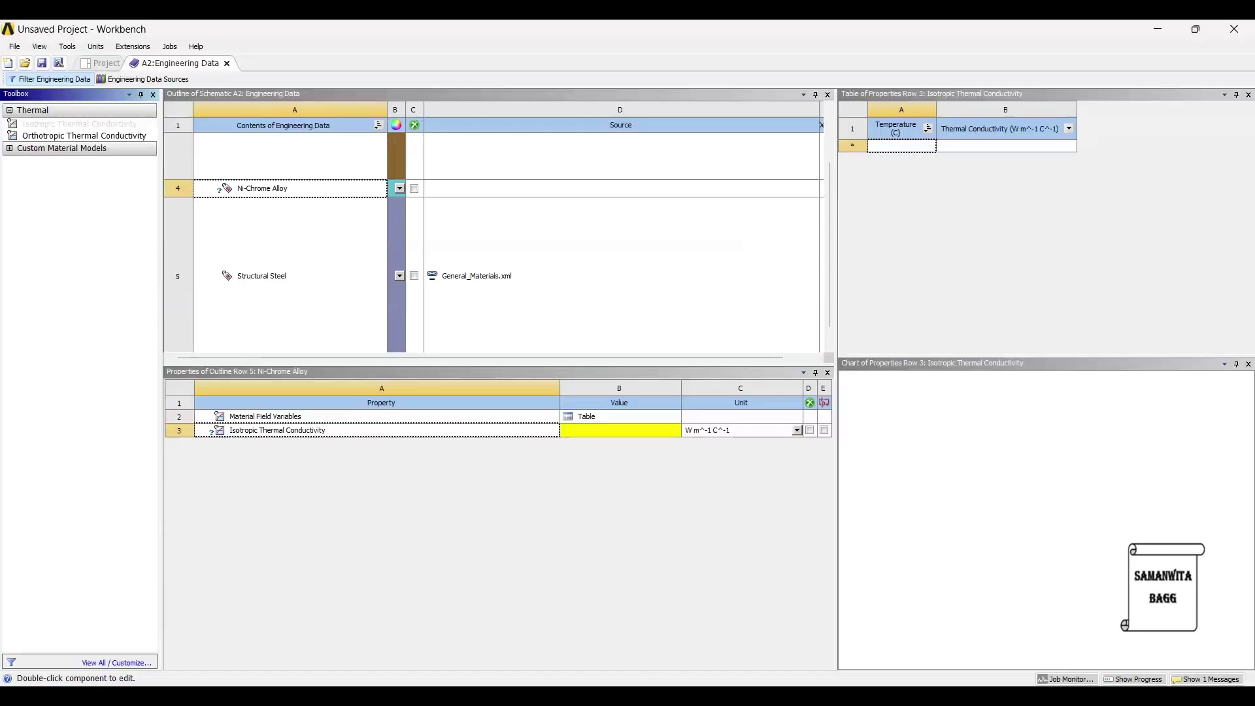
{"action": "left_click", "coordinate": [593, 434]}
{"action": "type", "text": "17"}
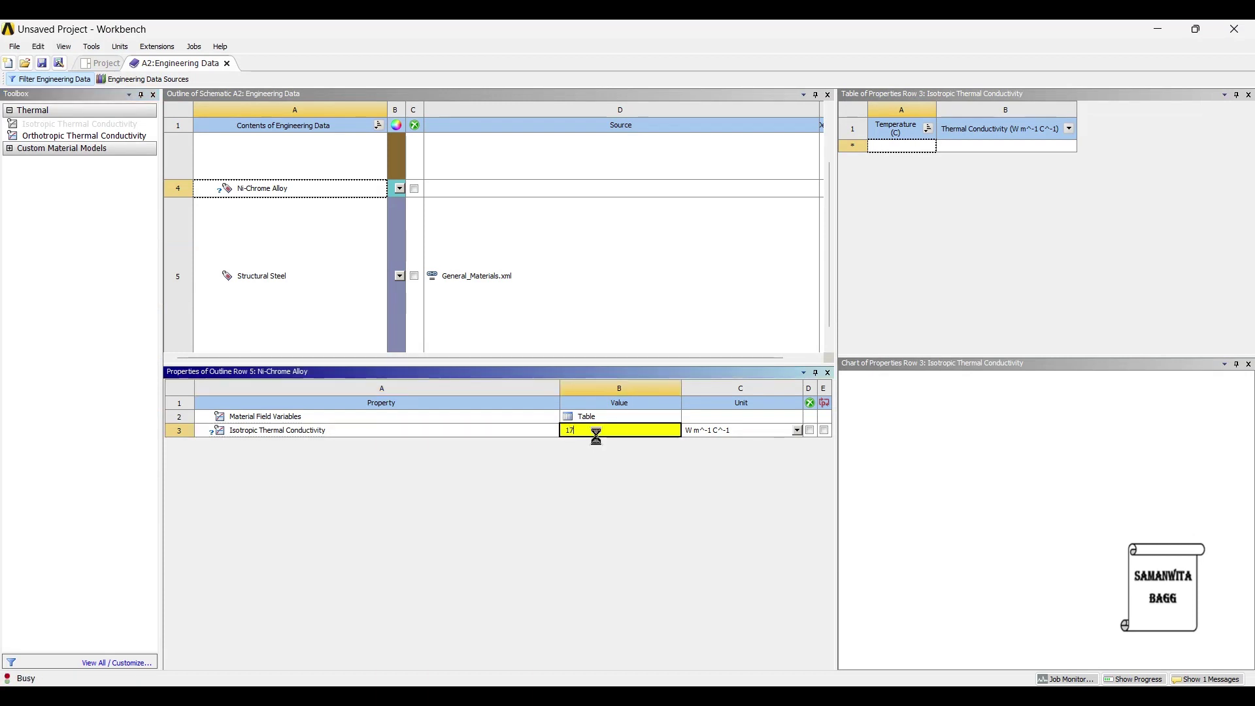
{"action": "key", "text": "Return"}
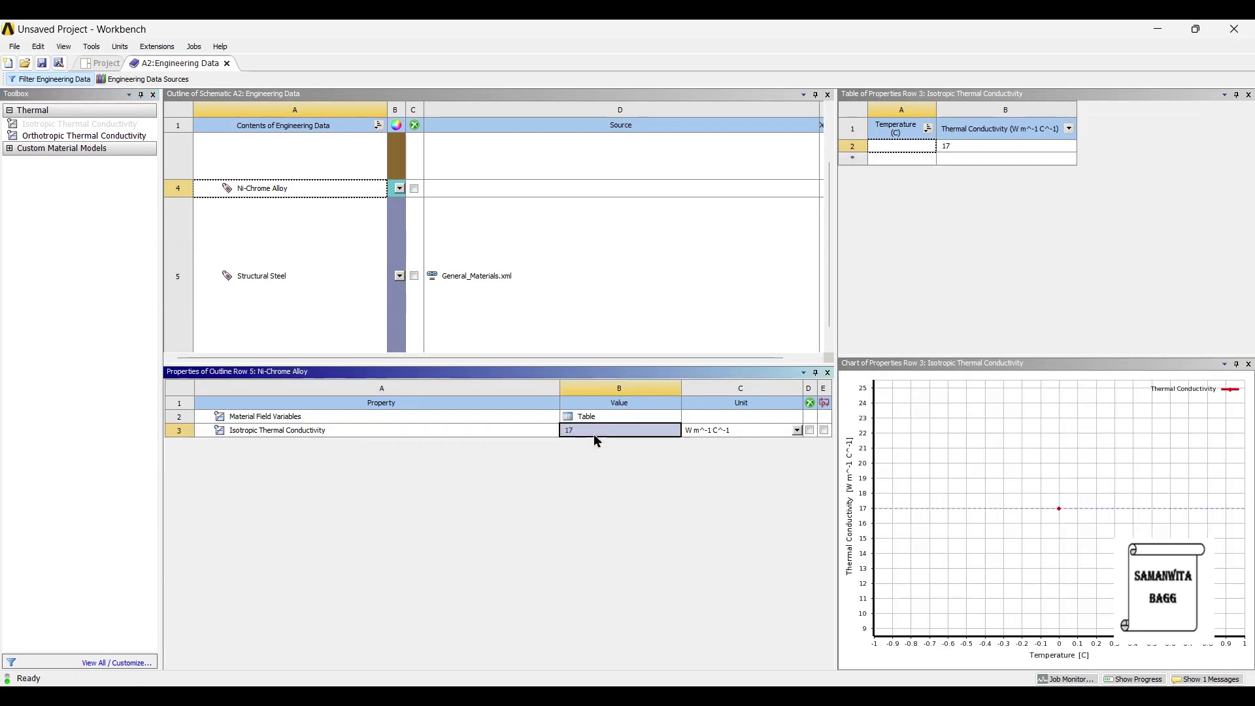
Step: Return to the project schematic and update the project with the new engineering data
{"action": "left_click", "coordinate": [10, 149]}
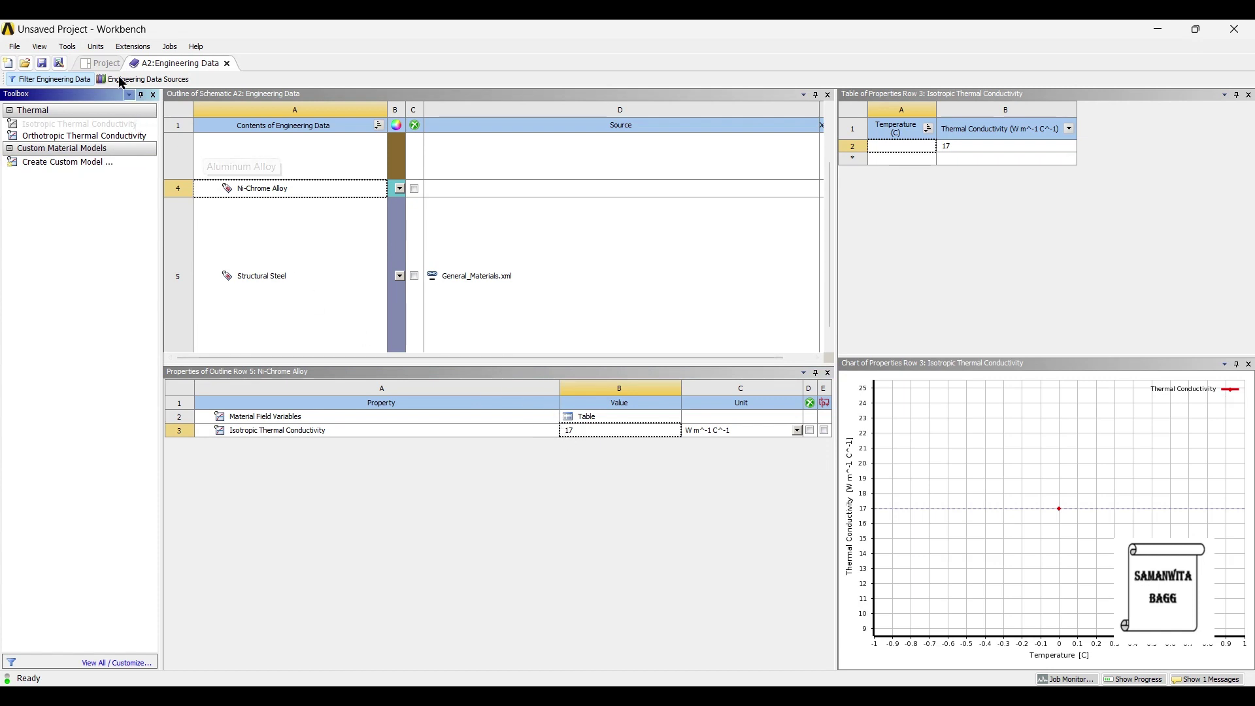
{"action": "left_click", "coordinate": [100, 64]}
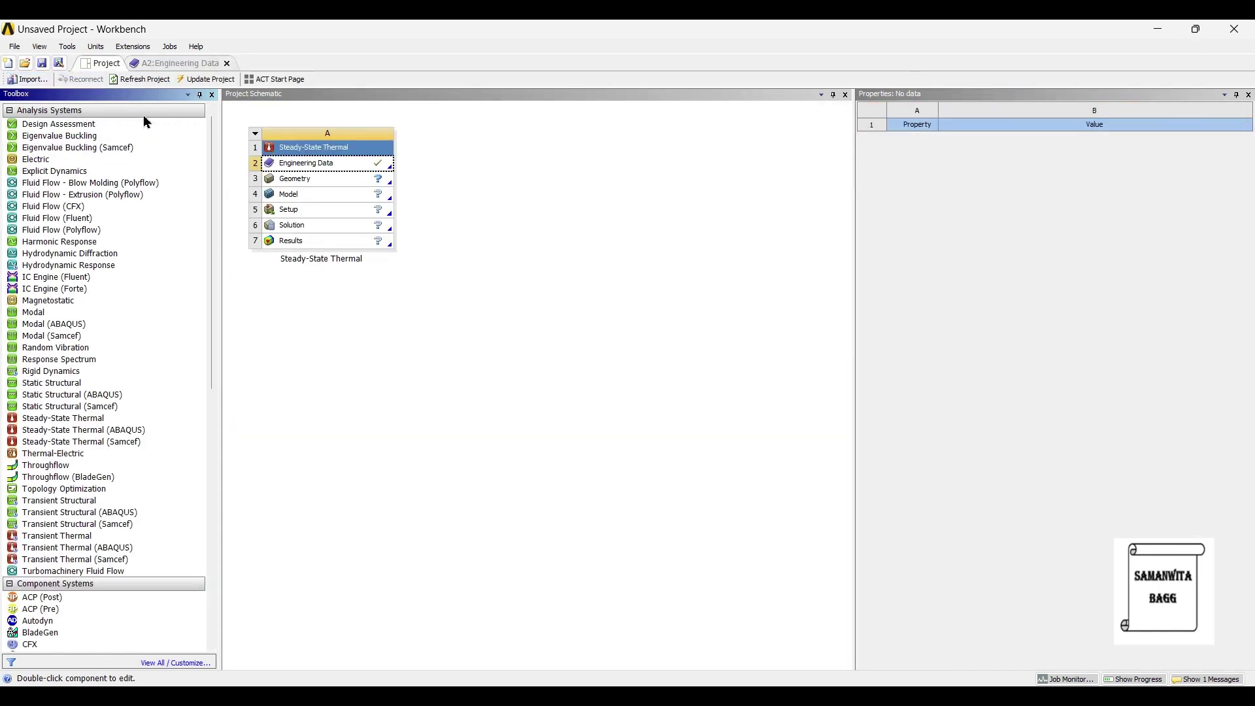
{"action": "left_click", "coordinate": [202, 84]}
Step: Import Piston.step from the Piston Assembly folder as the geometry of the Steady-State Thermal system
{"action": "left_click", "coordinate": [317, 185]}
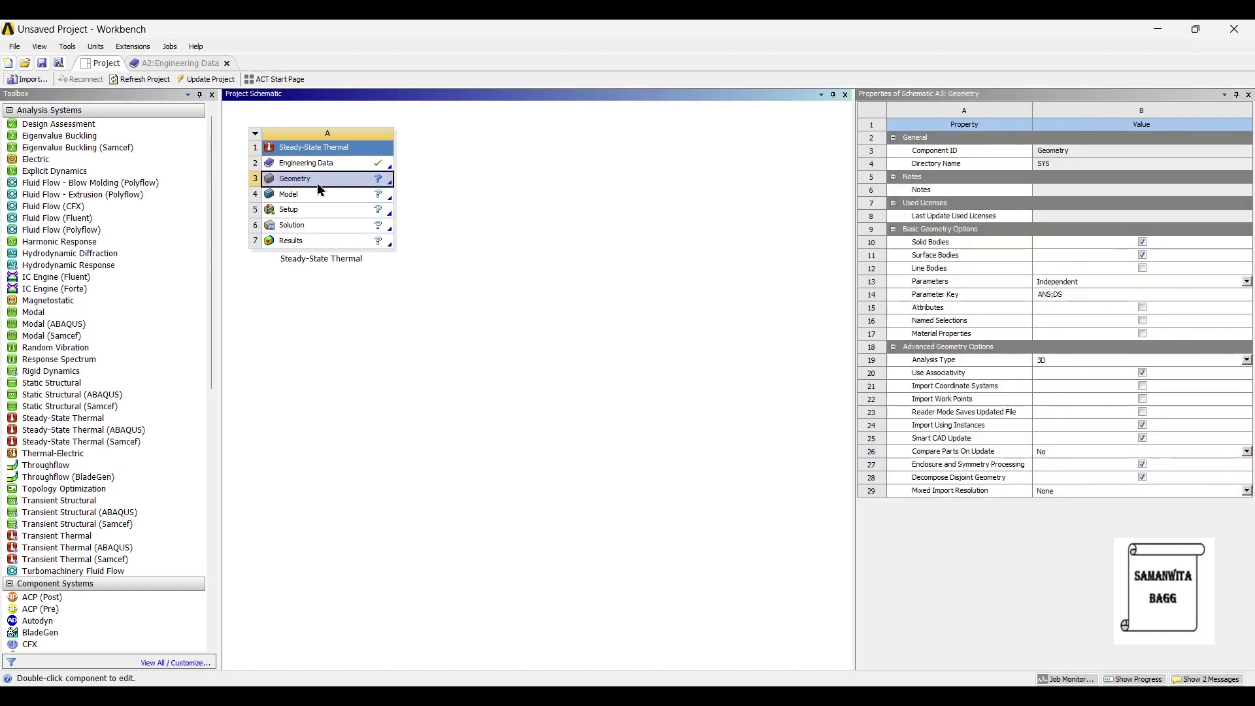
{"action": "right_click", "coordinate": [318, 184]}
{"action": "mouse_move", "coordinate": [412, 225]}
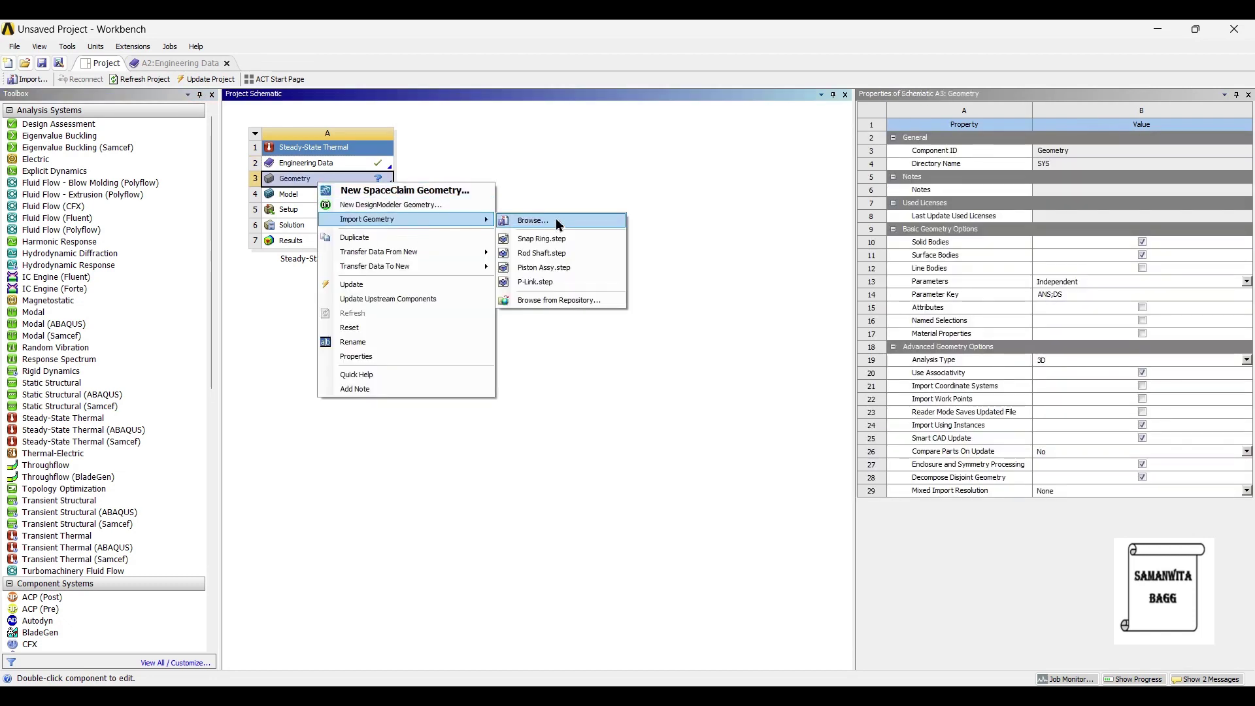
{"action": "left_click", "coordinate": [556, 218]}
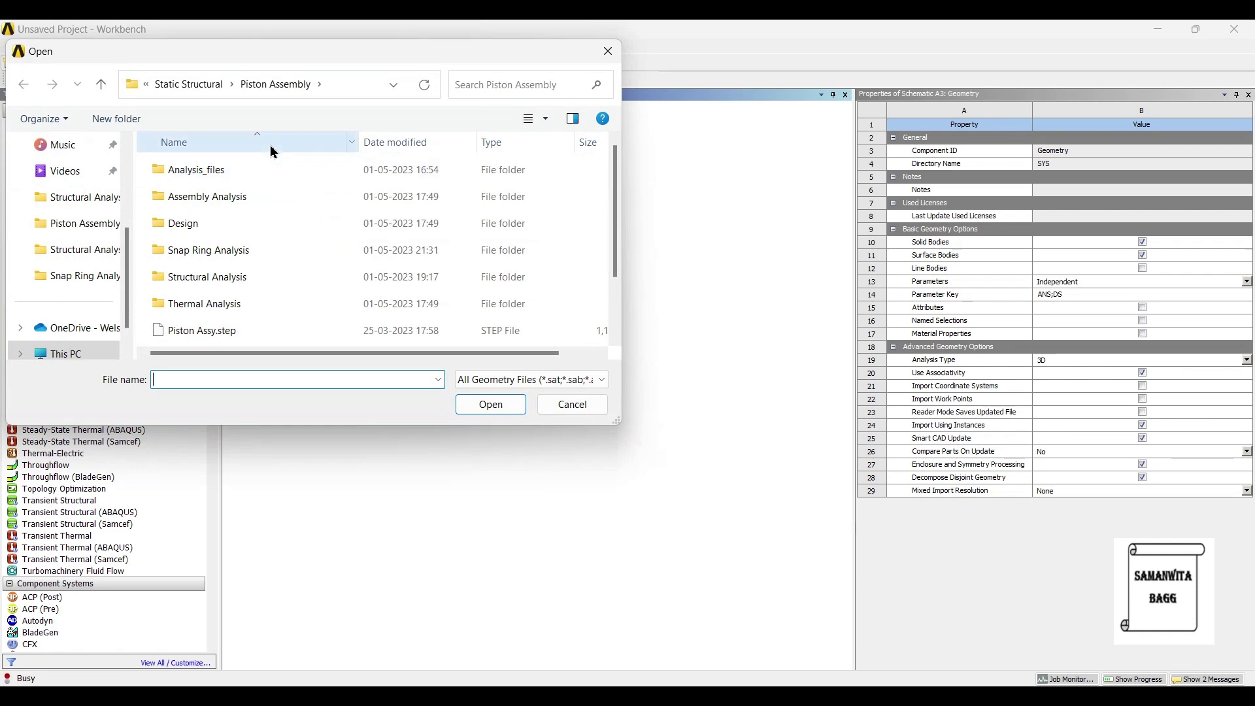
{"action": "scroll", "coordinate": [252, 285], "scroll_direction": "down", "scroll_amount": 2}
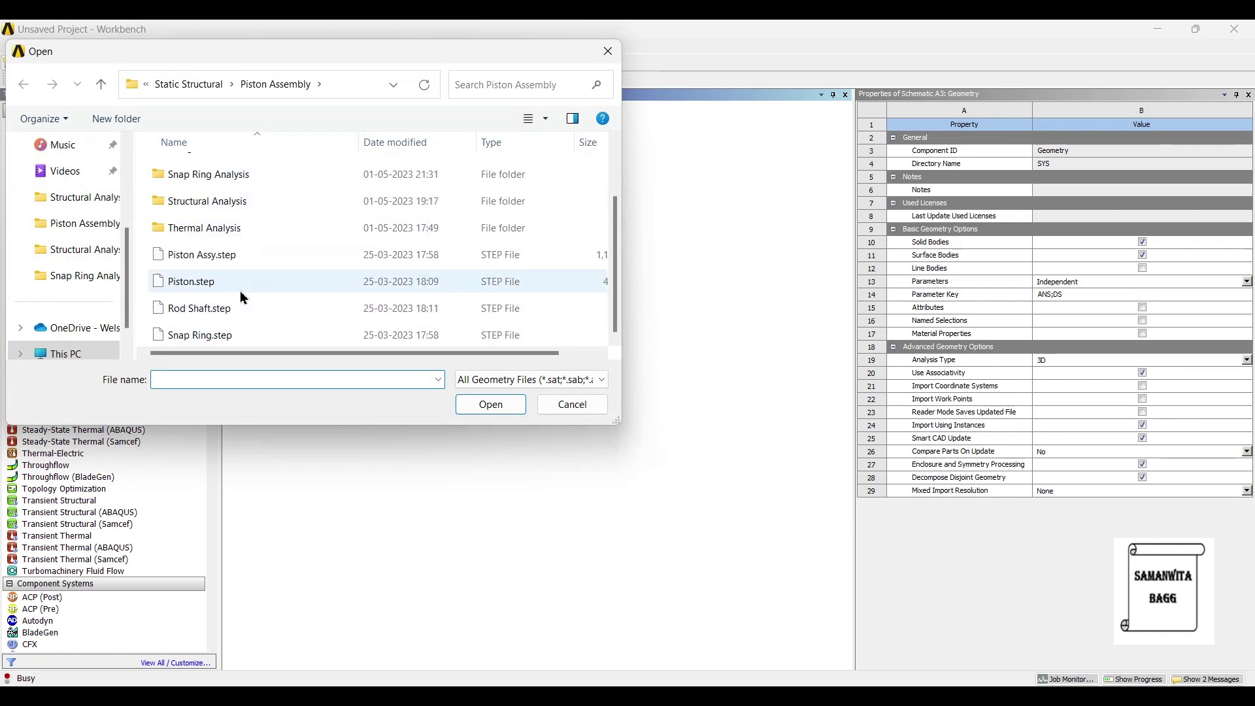
{"action": "left_click", "coordinate": [245, 284]}
{"action": "left_click", "coordinate": [481, 404]}
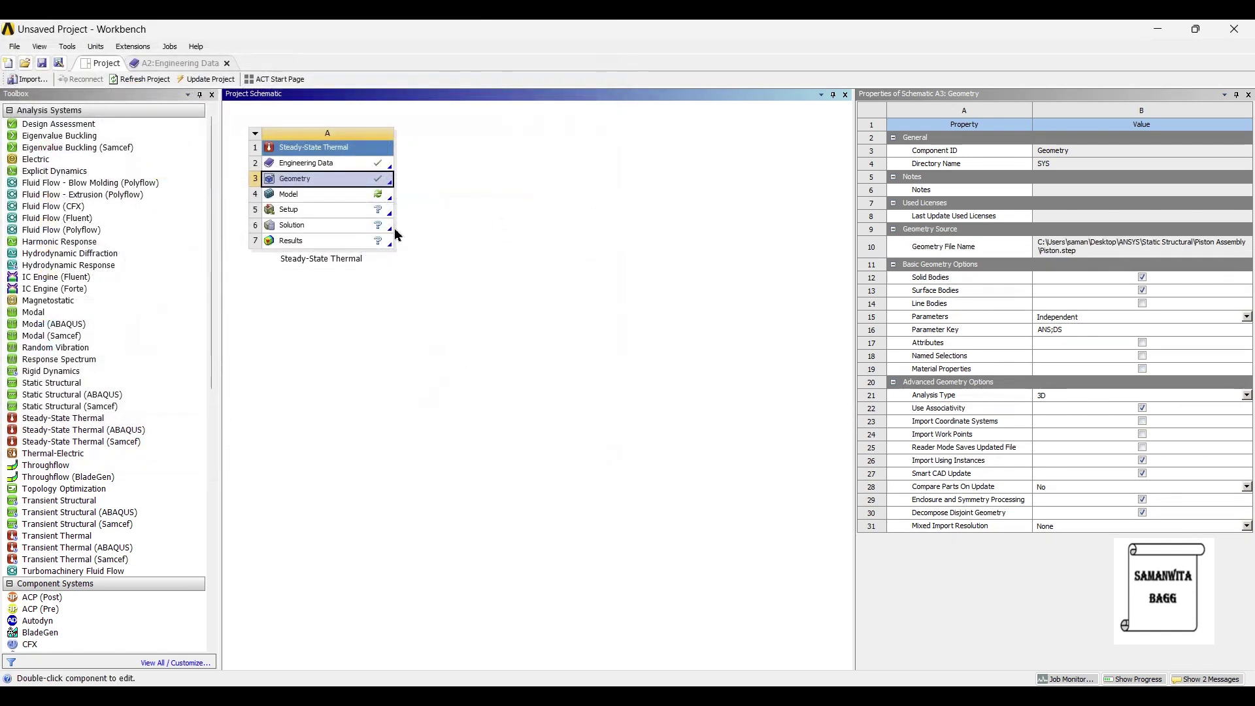
Step: Open the thermal model in Mechanical and assign Aluminum Alloy to the piston body
{"action": "double_click", "coordinate": [315, 197]}
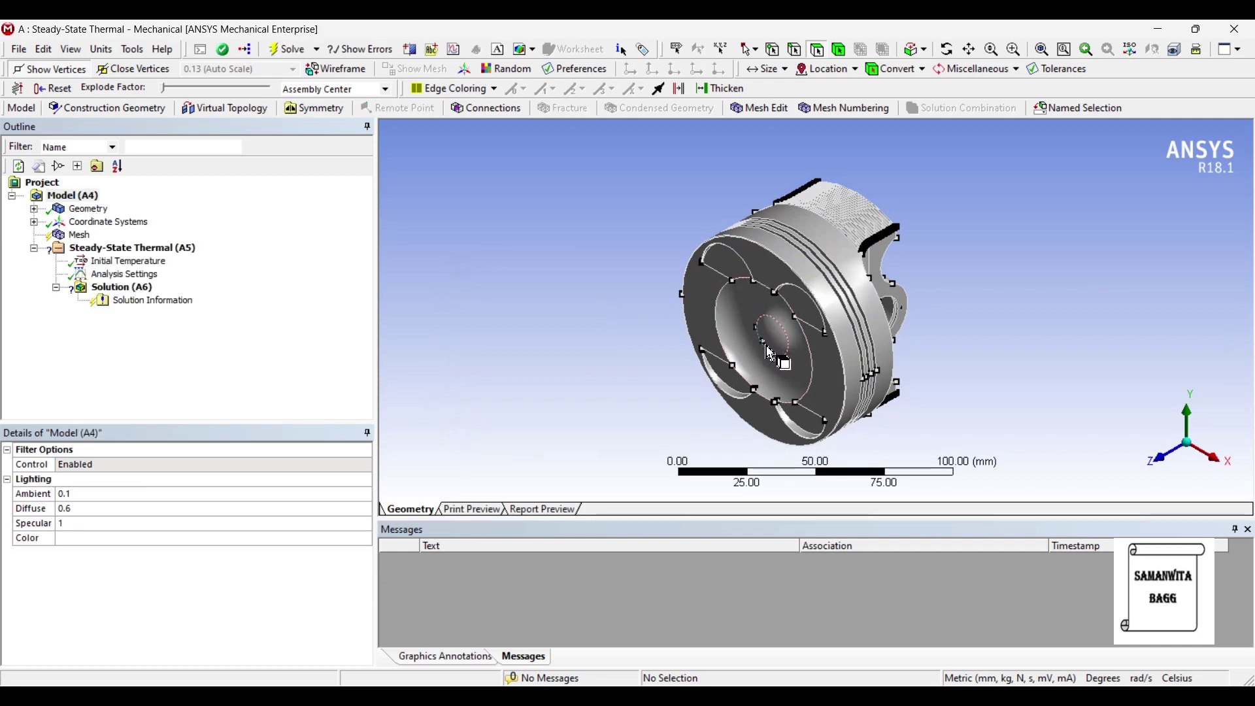
{"action": "middle_click_drag", "start_coordinate": [775, 353], "coordinate": [735, 311]}
{"action": "left_click", "coordinate": [34, 209]}
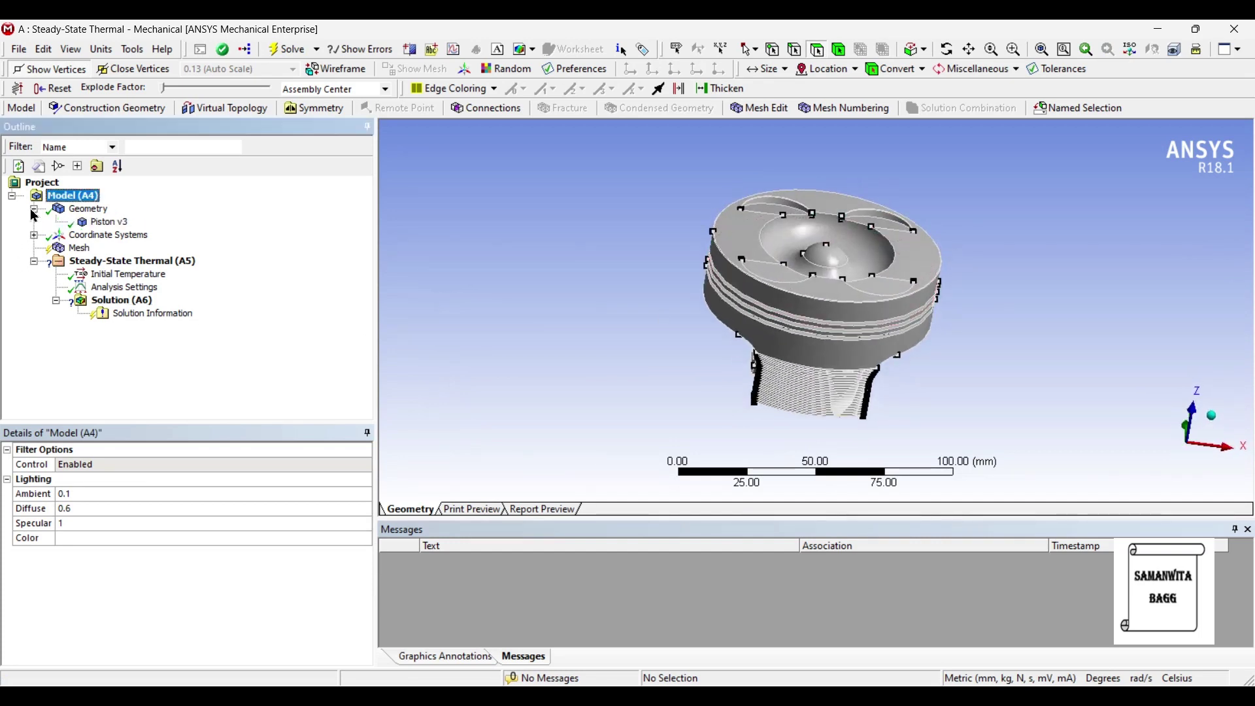
{"action": "left_click", "coordinate": [106, 222]}
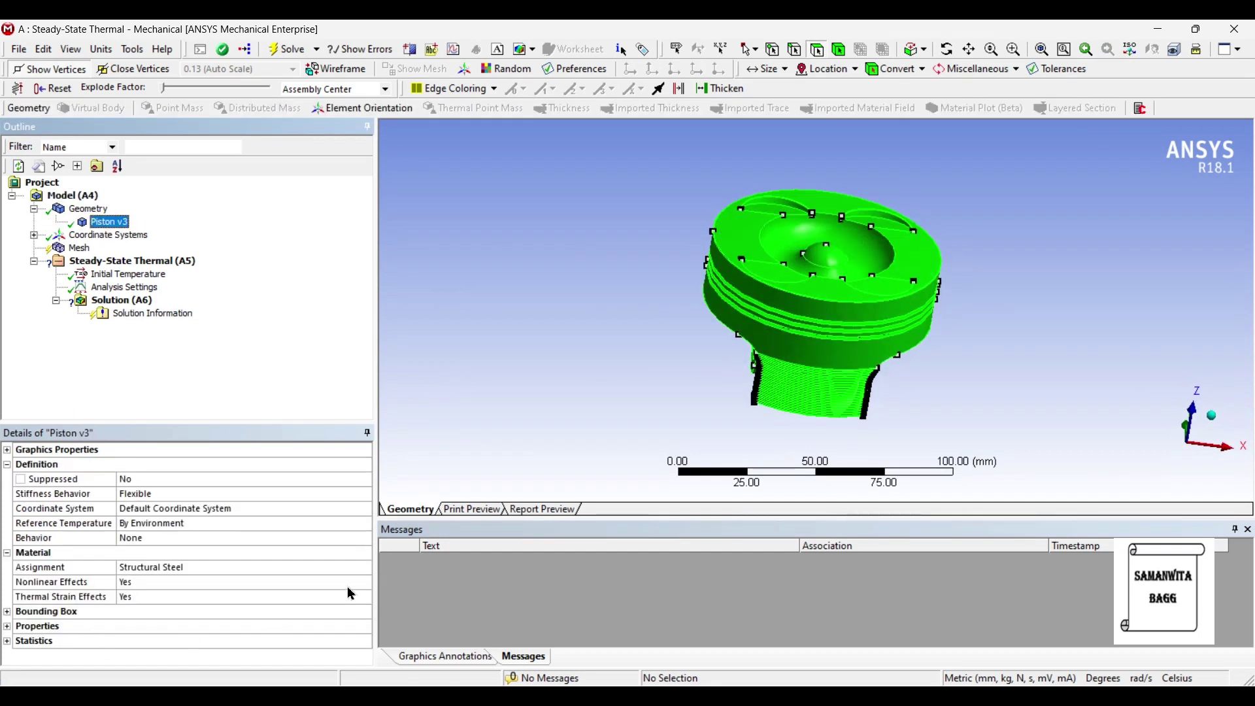
{"action": "left_click", "coordinate": [241, 574]}
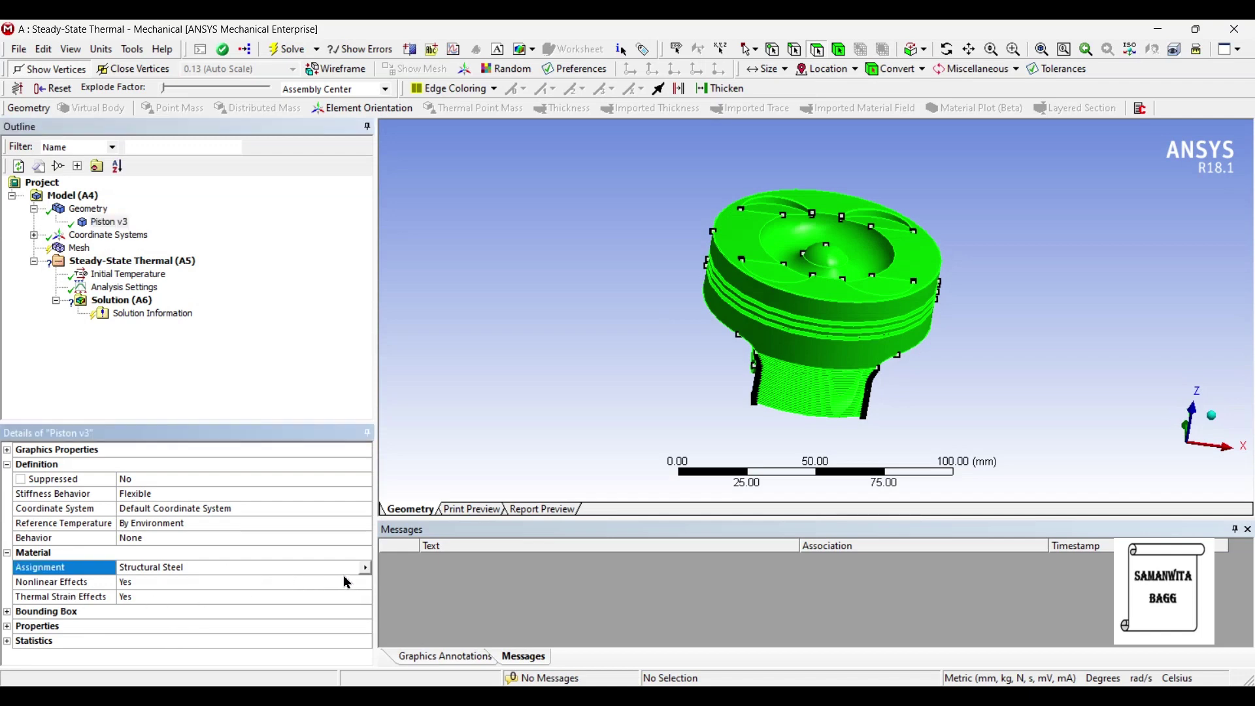
{"action": "left_click", "coordinate": [366, 568]}
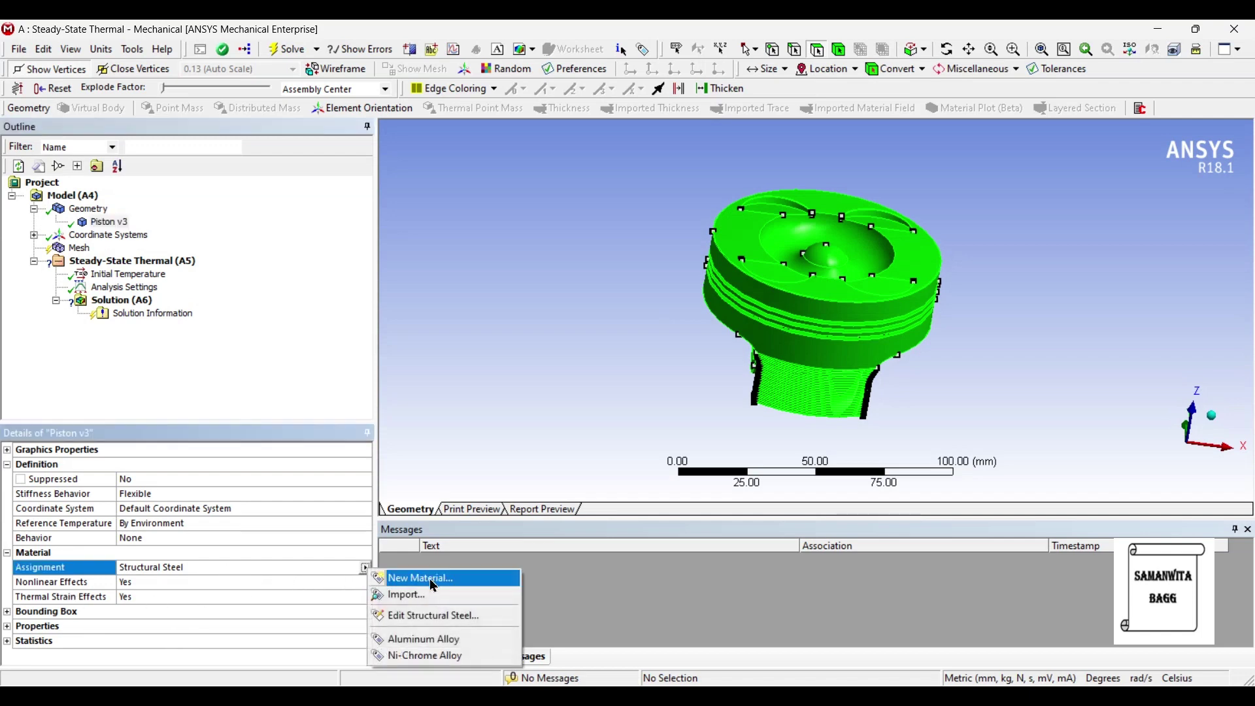
{"action": "left_click", "coordinate": [460, 644]}
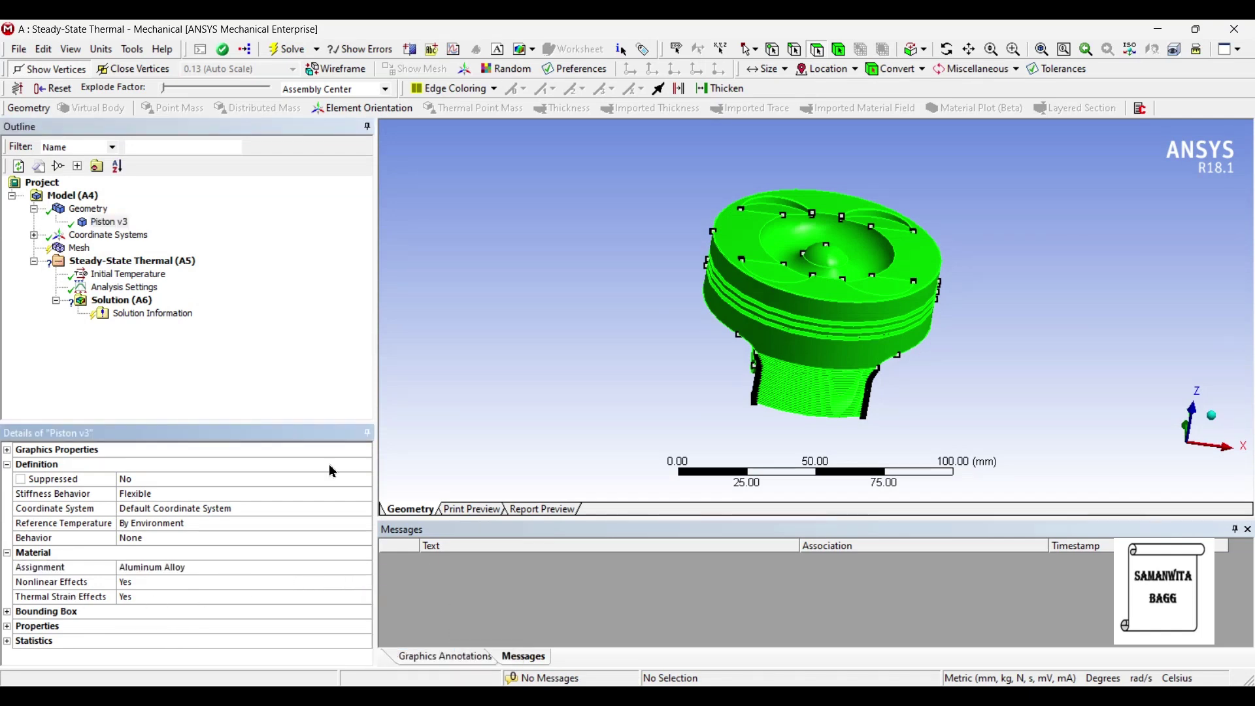
Step: Set the mesh sizing's relevance center to Fine and generate the piston mesh
{"action": "left_click", "coordinate": [79, 248]}
{"action": "left_click", "coordinate": [8, 539]}
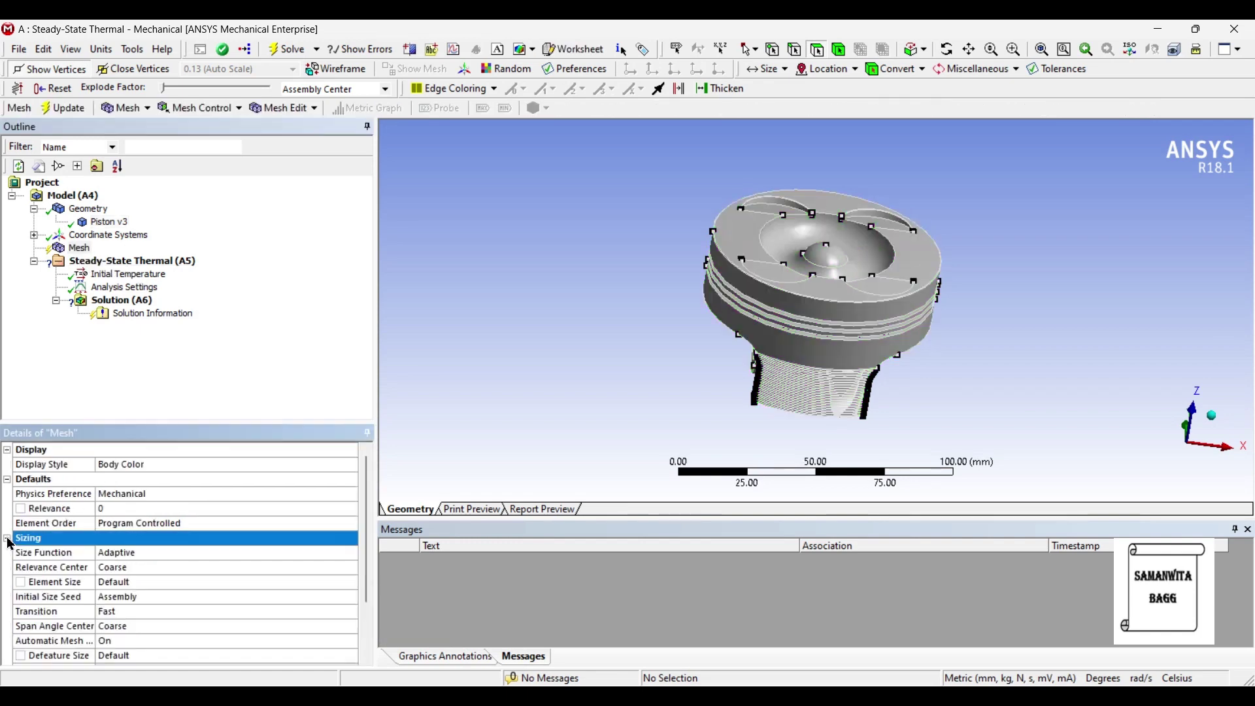
{"action": "left_click", "coordinate": [175, 569]}
{"action": "left_click", "coordinate": [353, 568]}
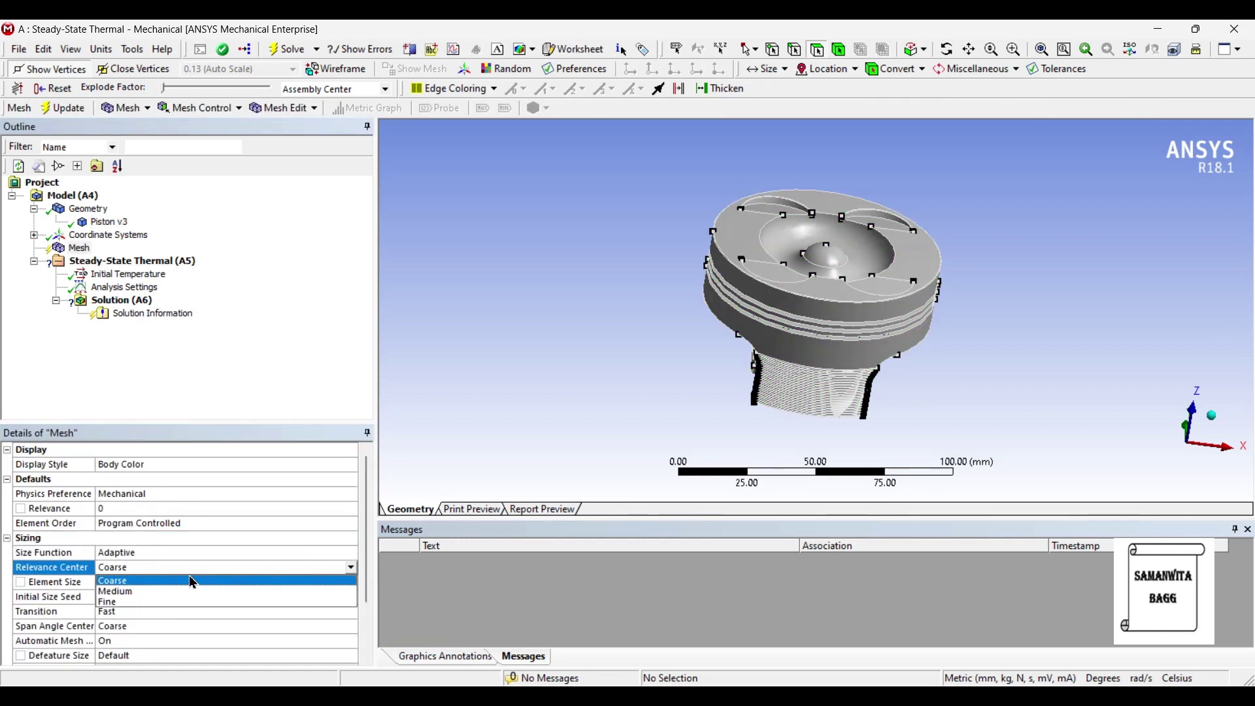
{"action": "left_click", "coordinate": [145, 611]}
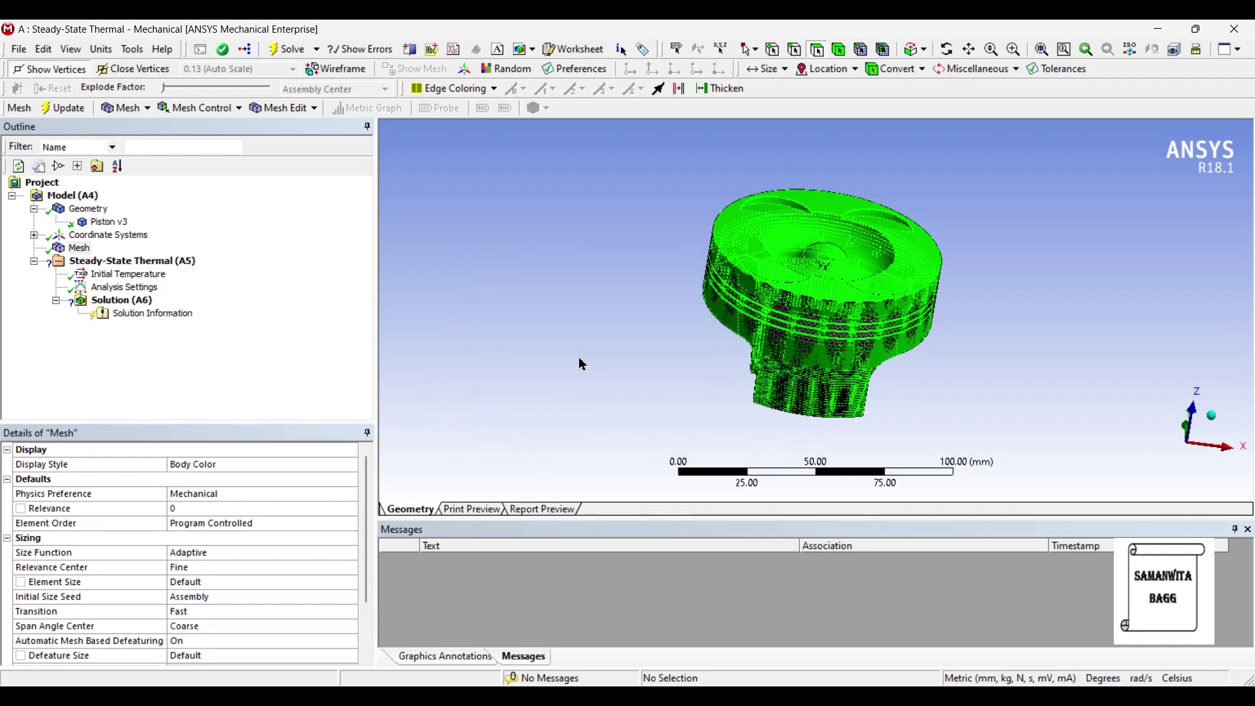
Step: Insert a convection load in the Steady-State Thermal analysis and select the piston's flat crown face, combustion bowl and central dome
{"action": "left_click", "coordinate": [131, 261]}
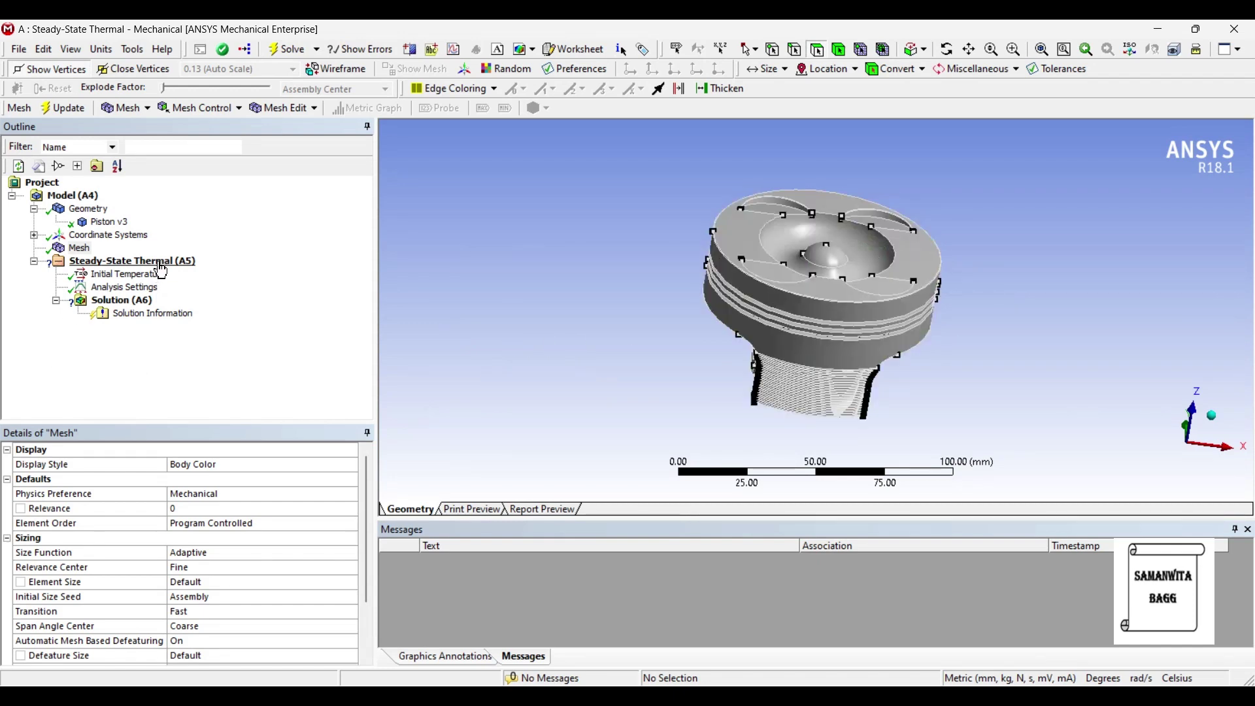
{"action": "right_click", "coordinate": [157, 262]}
{"action": "mouse_move", "coordinate": [307, 271]}
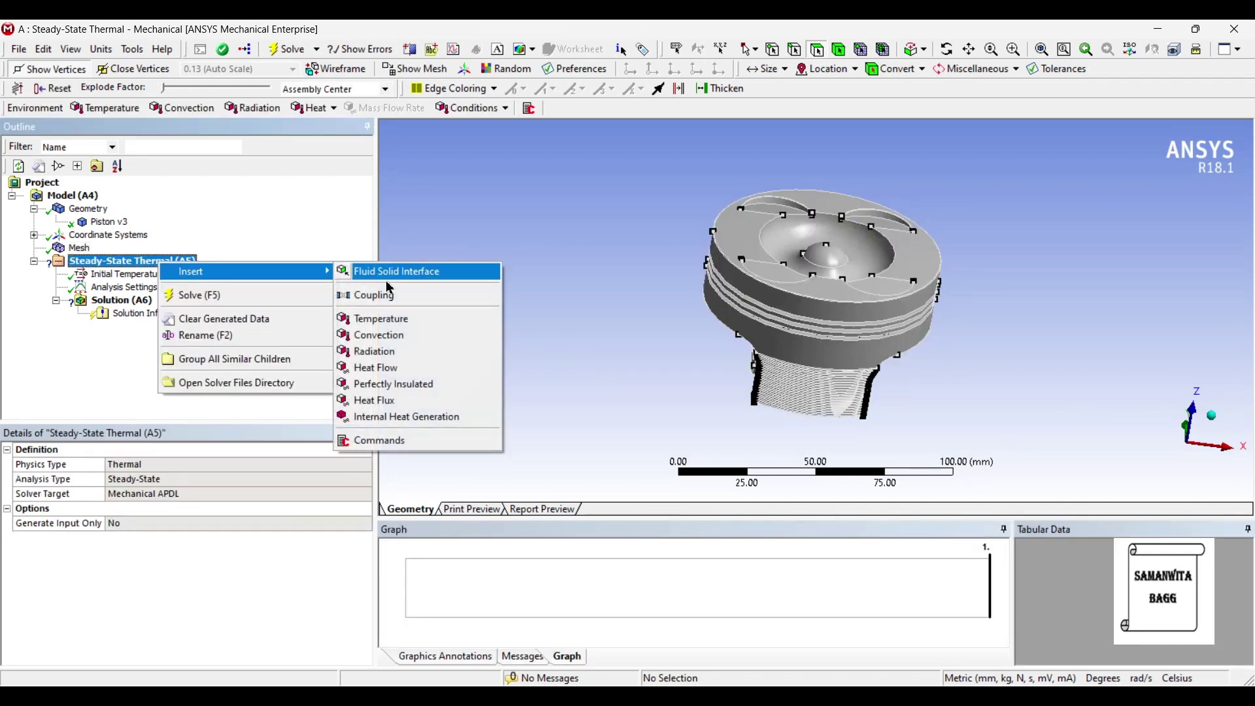
{"action": "left_click", "coordinate": [421, 336]}
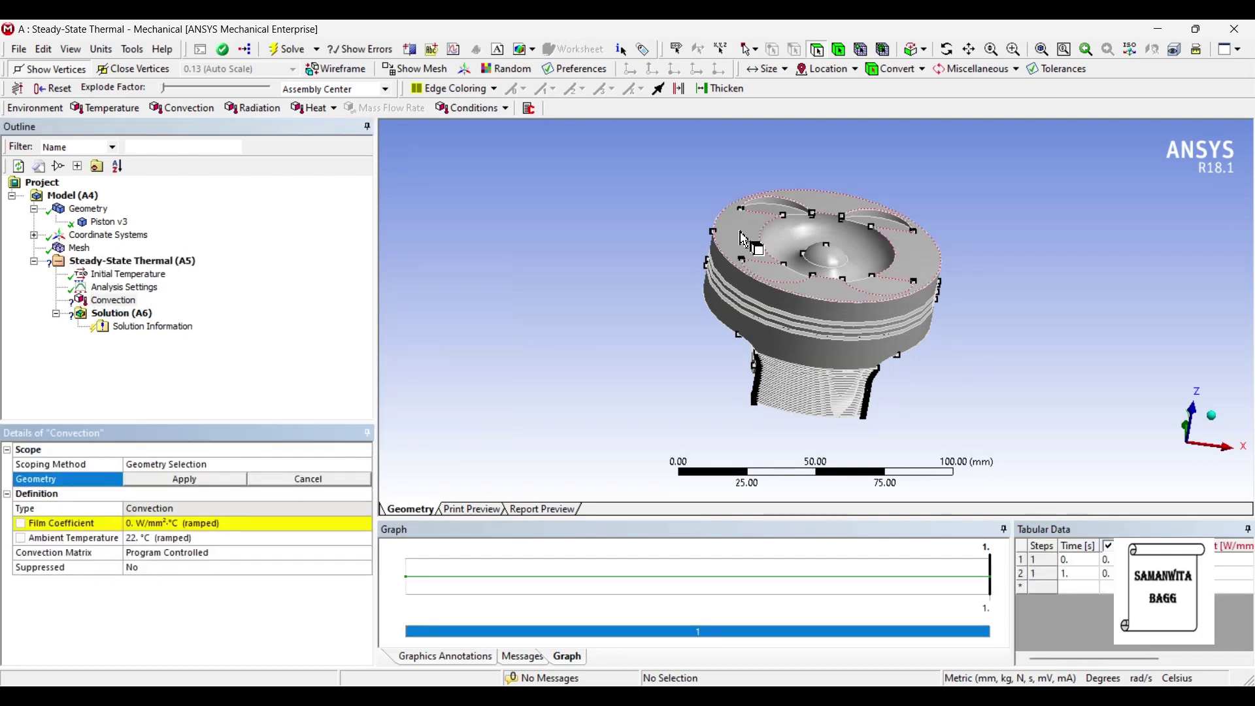
{"action": "left_click", "coordinate": [771, 243]}
{"action": "middle_click_drag", "start_coordinate": [810, 239], "coordinate": [812, 258]}
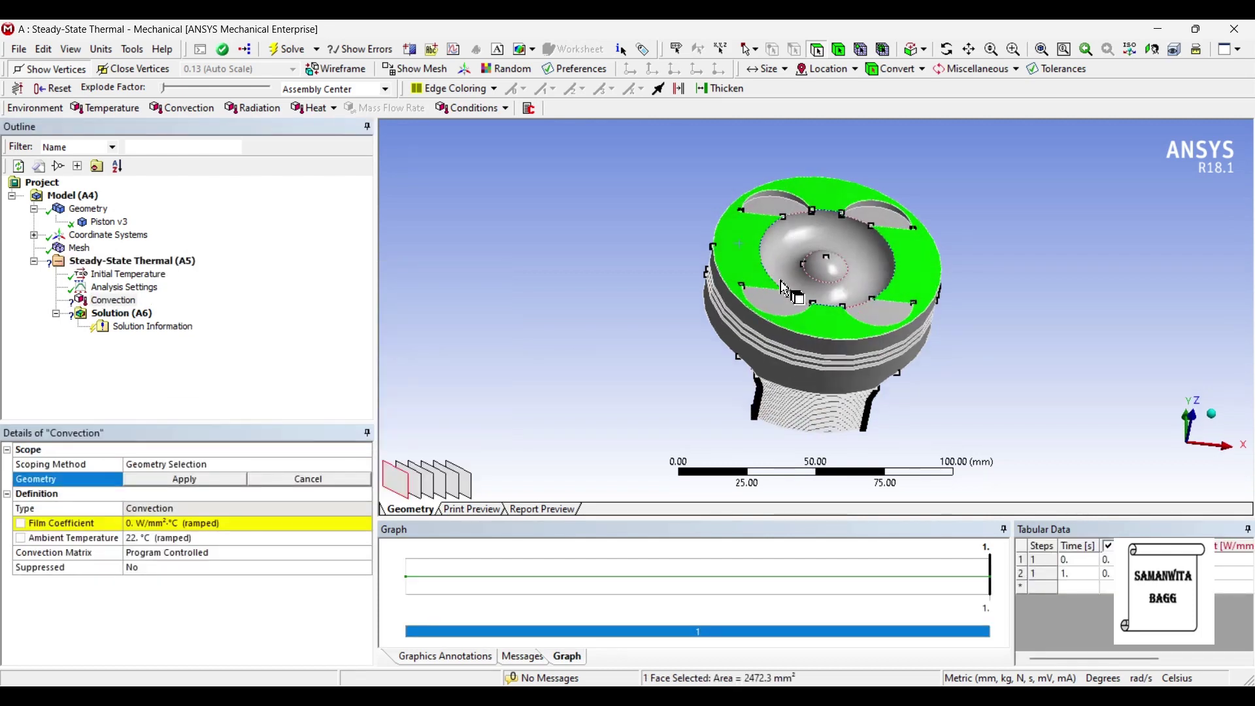
{"action": "left_click", "coordinate": [850, 269], "text": "ctrl"}
{"action": "left_click", "coordinate": [825, 265], "text": "ctrl"}
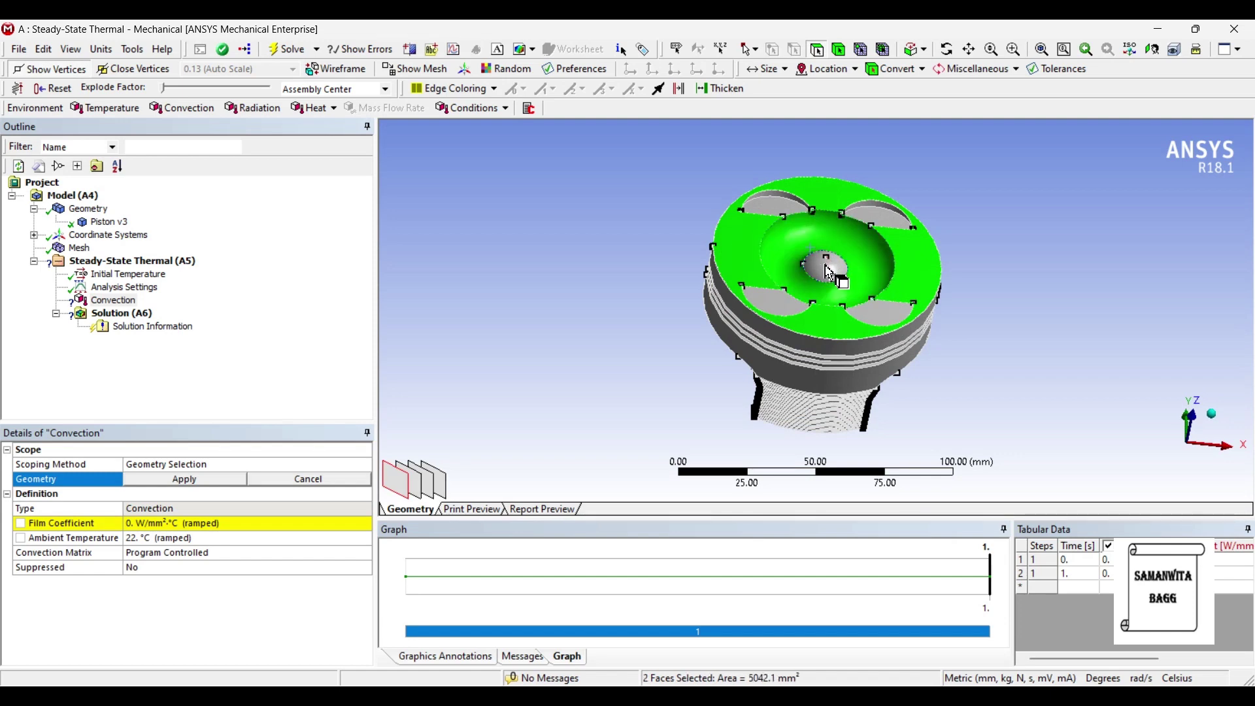
Step: Add the floors and visible walls of the four valve pockets in the crown to the convection selection
{"action": "left_click", "coordinate": [783, 207], "text": "ctrl"}
{"action": "left_click", "coordinate": [770, 304], "text": "ctrl"}
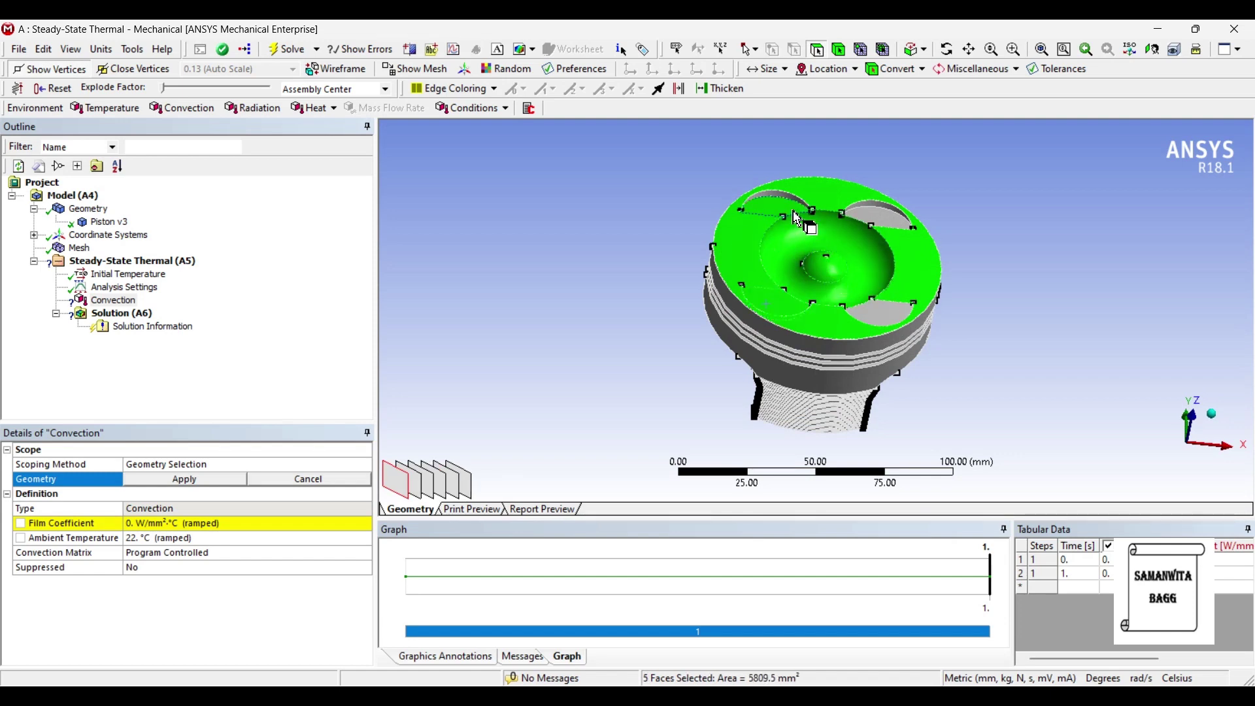
{"action": "left_click", "coordinate": [786, 202], "text": "ctrl"}
{"action": "left_click", "coordinate": [879, 215], "text": "ctrl"}
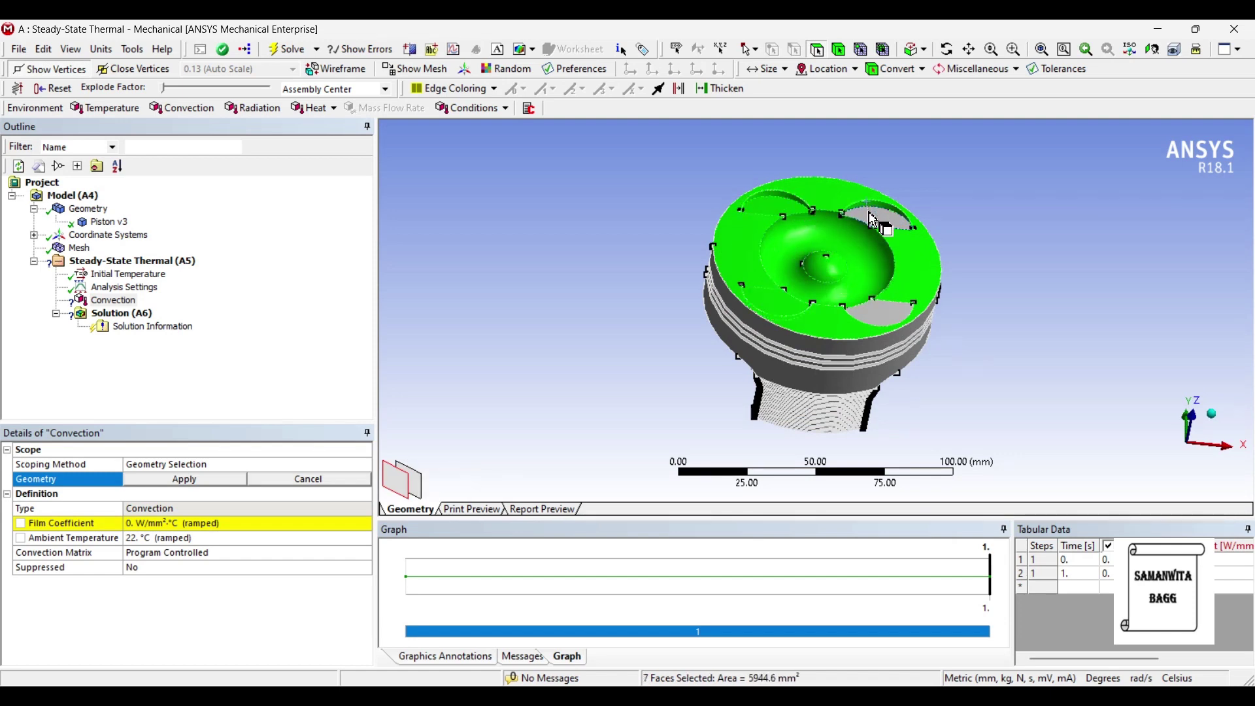
{"action": "left_click", "coordinate": [897, 294], "text": "ctrl"}
{"action": "left_click", "coordinate": [882, 312], "text": "ctrl"}
Step: Add the remaining valve-pocket wall faces and apply all 11 crown faces as the convection's geometry
{"action": "middle_click_drag", "start_coordinate": [883, 312], "coordinate": [797, 476]}
{"action": "left_click", "coordinate": [788, 437], "text": "ctrl"}
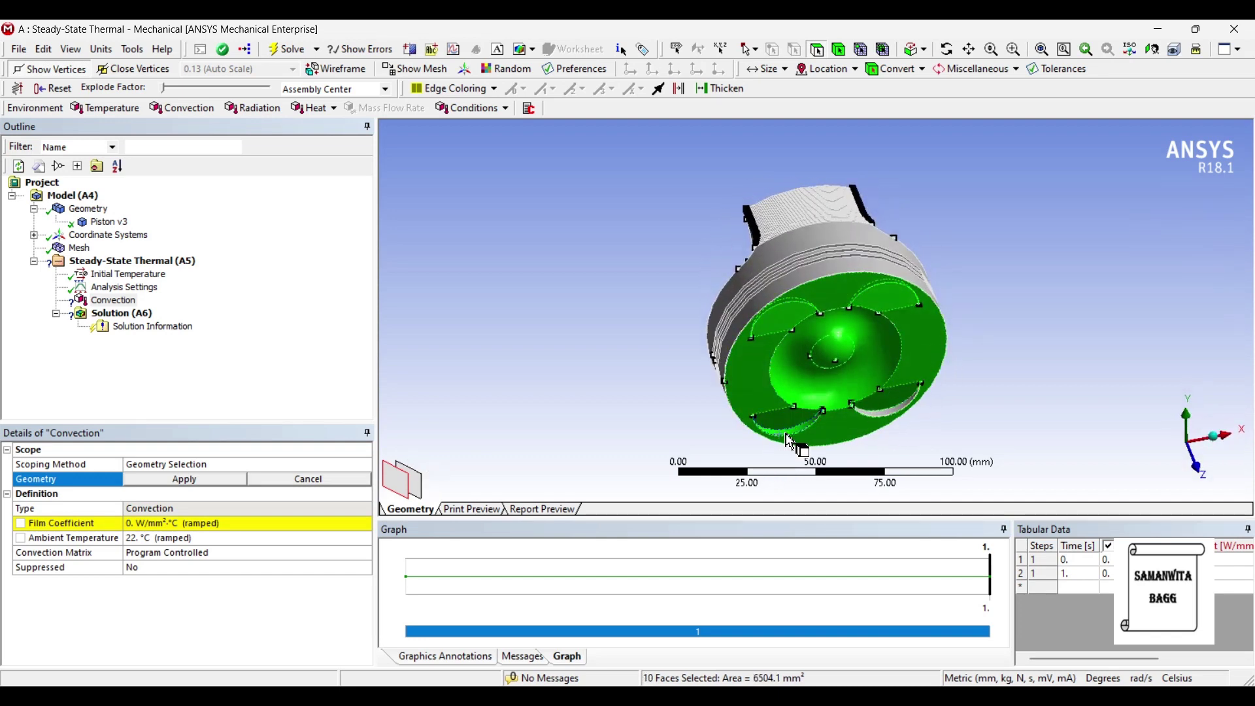
{"action": "left_click", "coordinate": [897, 422], "text": "ctrl"}
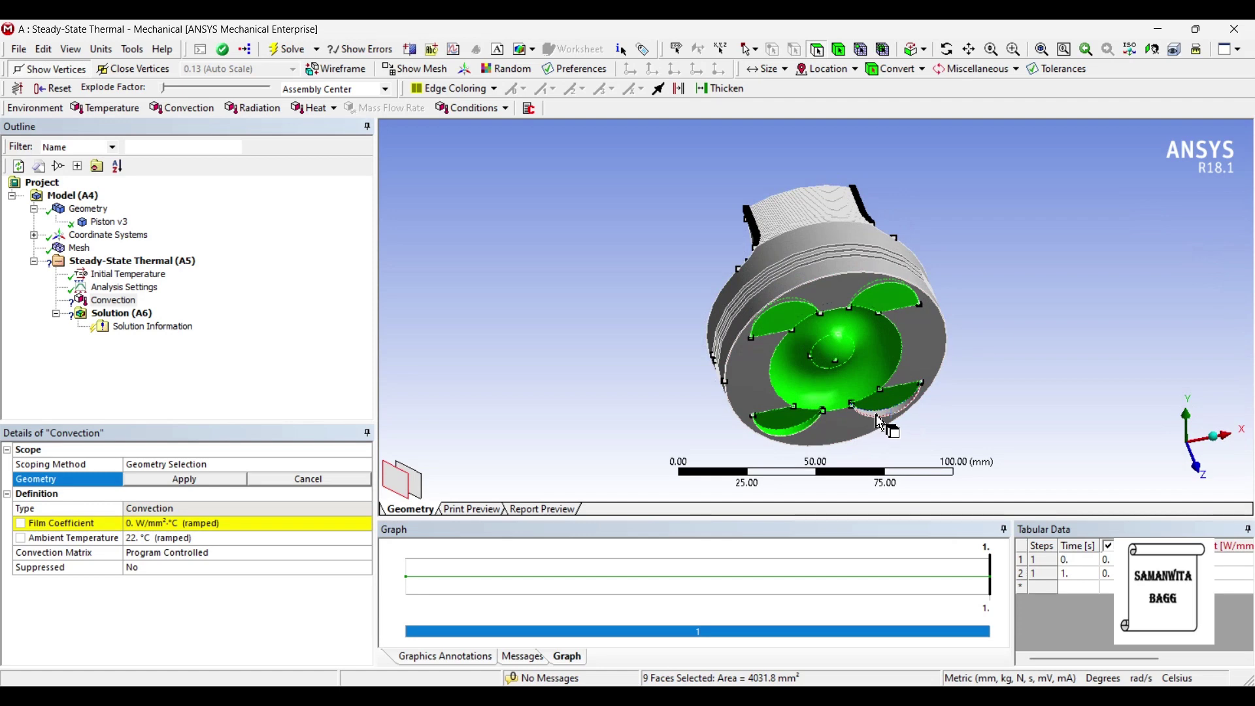
{"action": "left_click", "coordinate": [858, 437], "text": "ctrl"}
{"action": "left_click", "coordinate": [857, 437], "text": "ctrl"}
{"action": "middle_click_drag", "start_coordinate": [876, 419], "coordinate": [891, 299]}
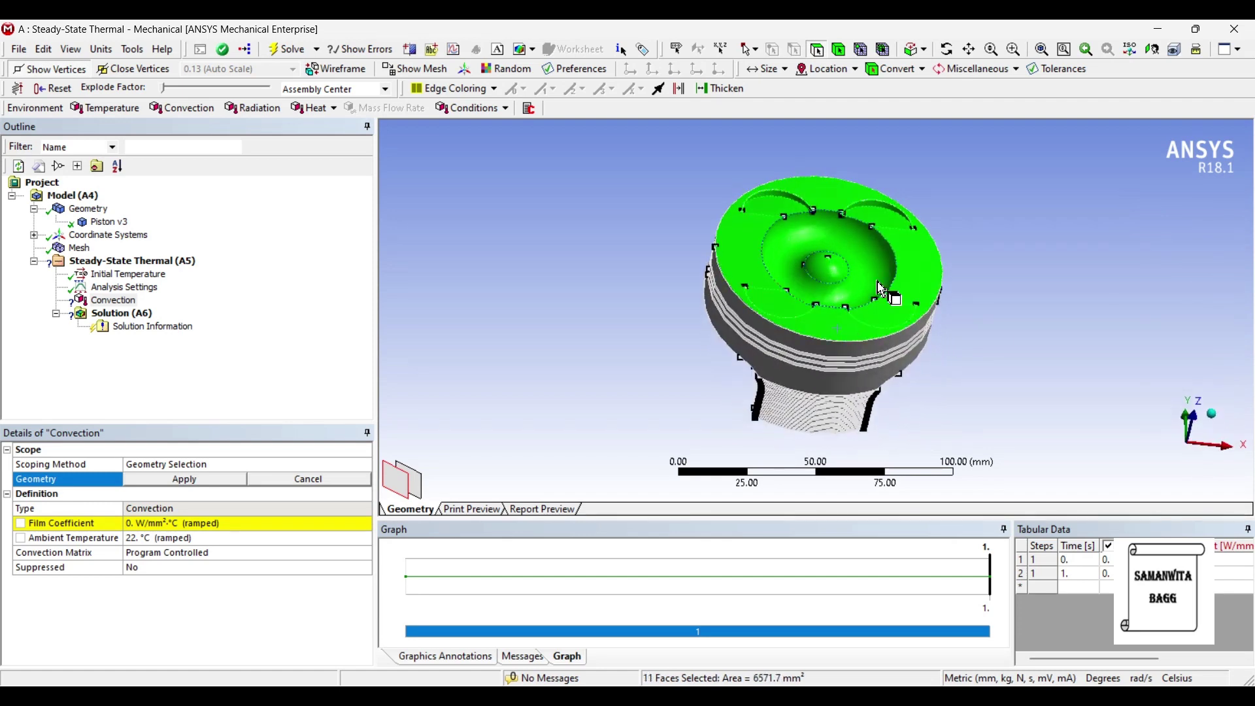
{"action": "left_click", "coordinate": [190, 480]}
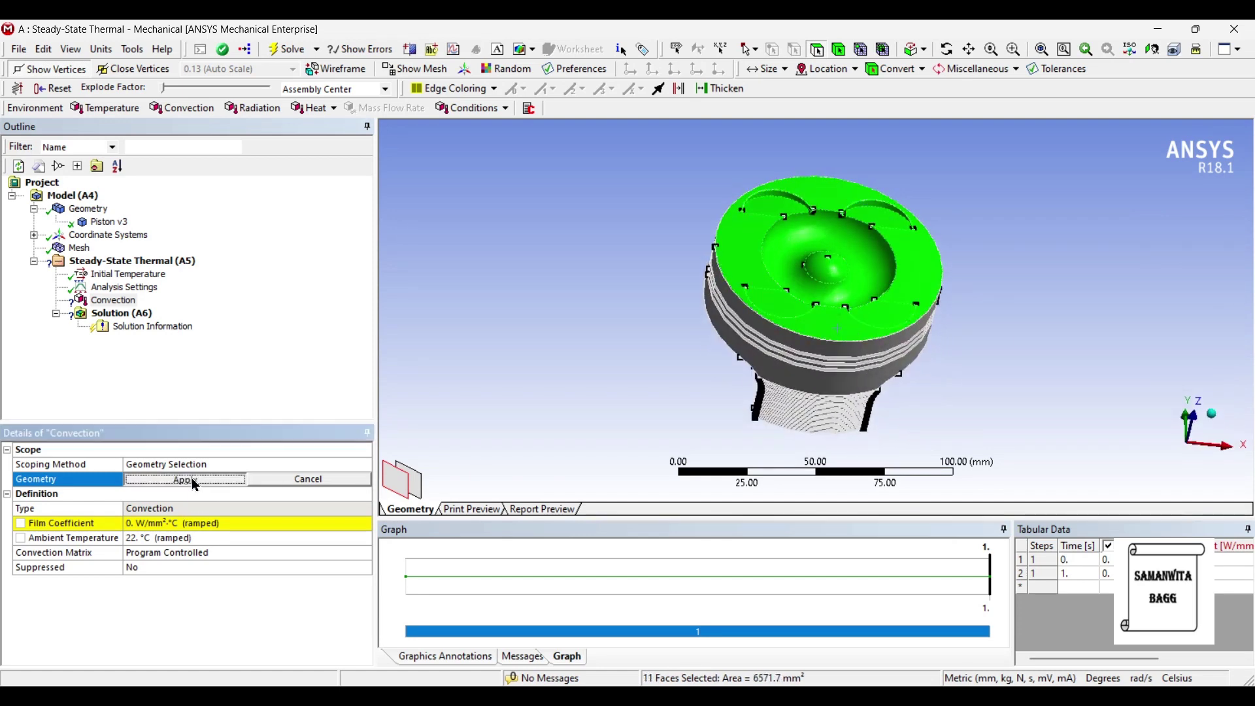
Step: Set the crown convection's film coefficient to 500e-6 W/mm²·°C and its ambient temperature to 250 °C
{"action": "left_click", "coordinate": [148, 526]}
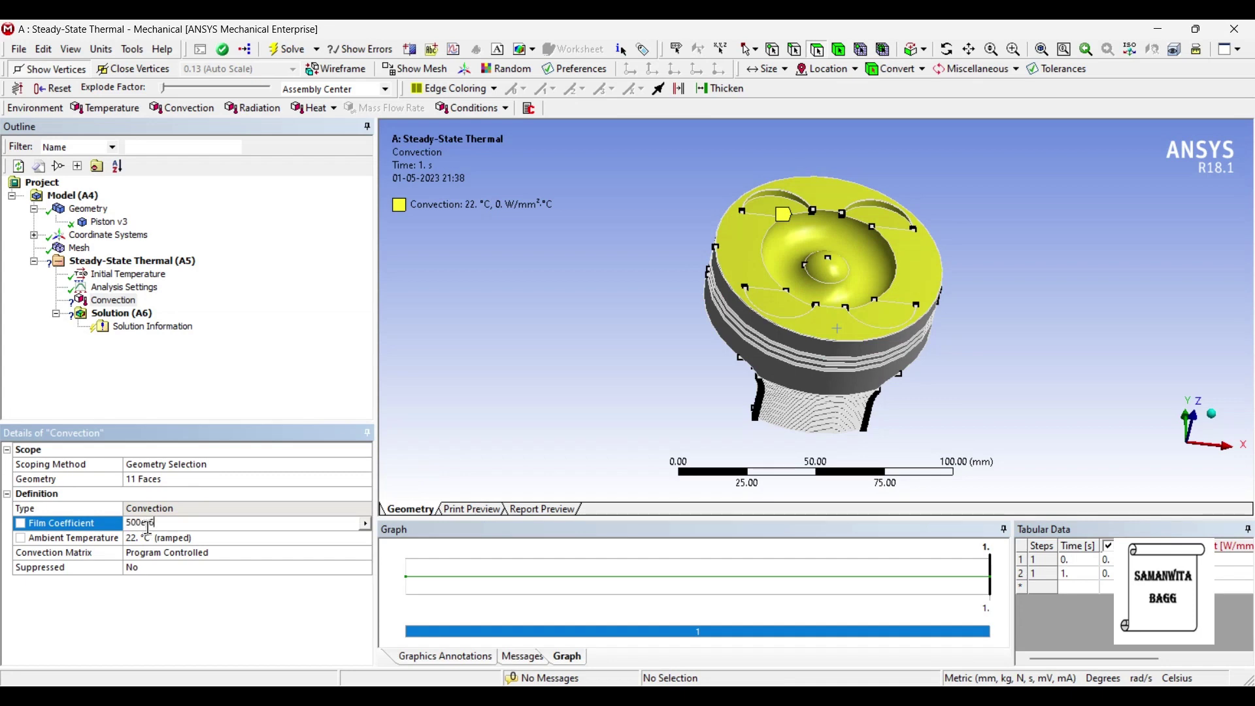
{"action": "key", "text": "Return"}
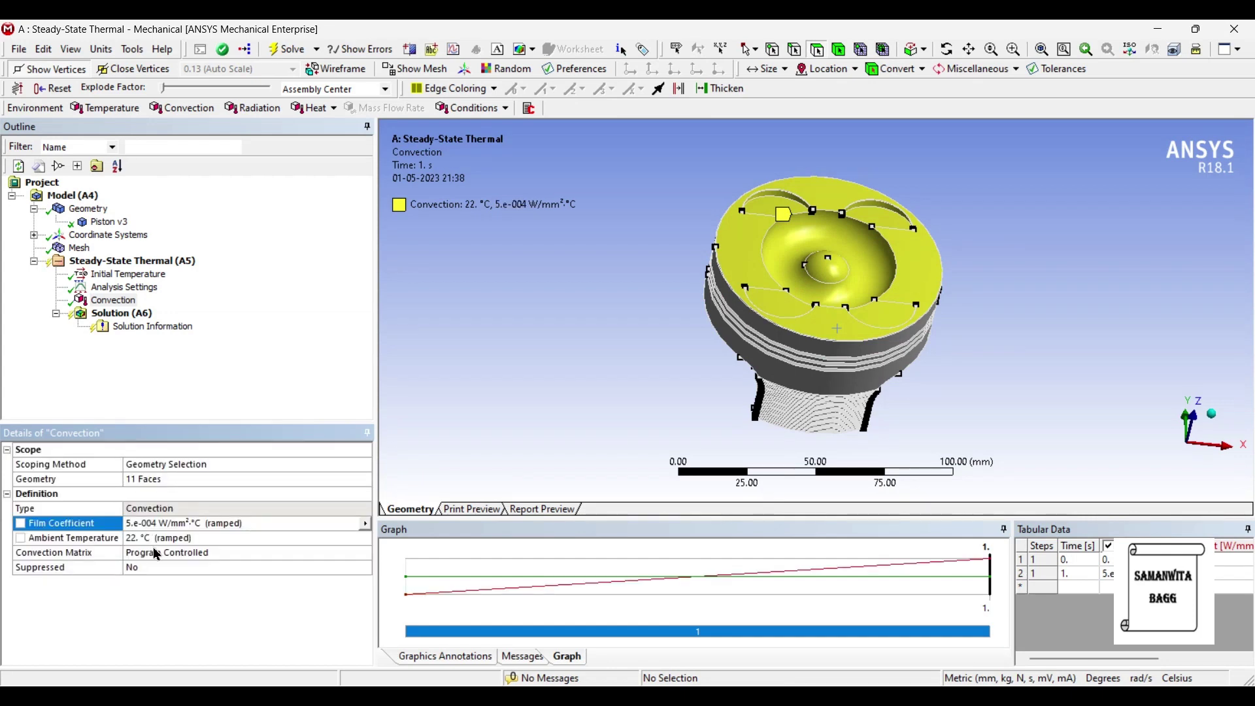
{"action": "left_click", "coordinate": [162, 540]}
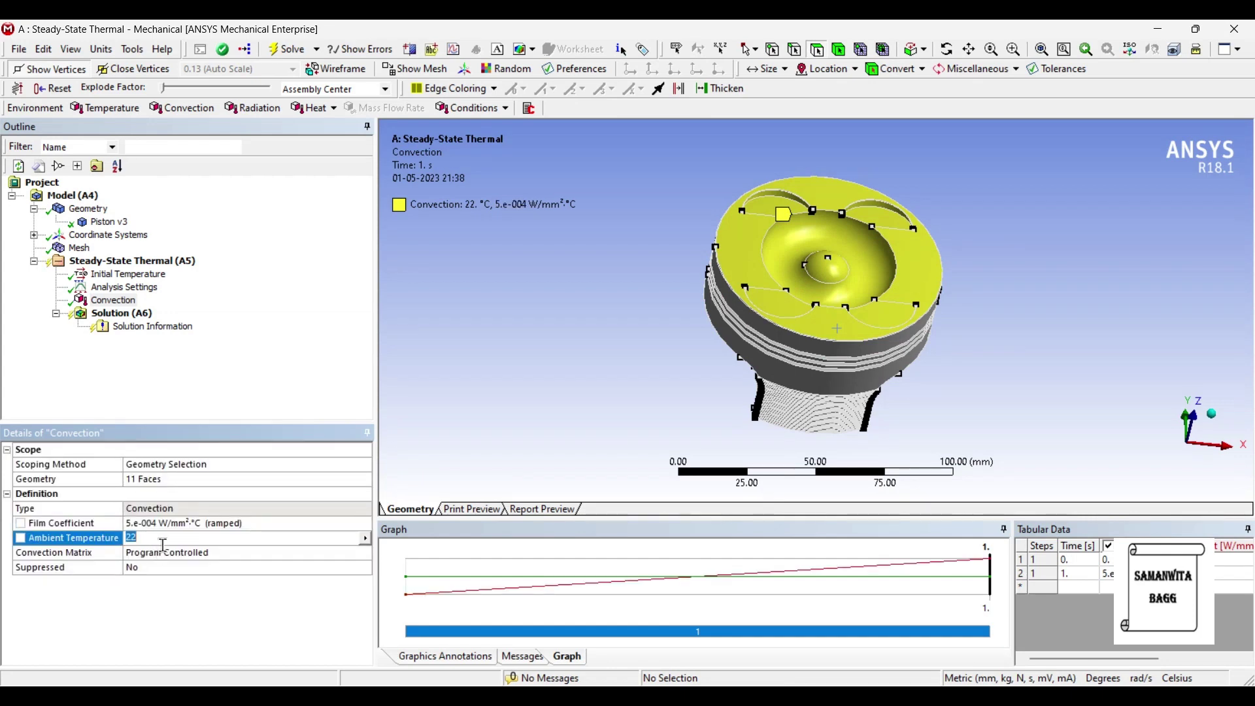
{"action": "key", "text": "Return"}
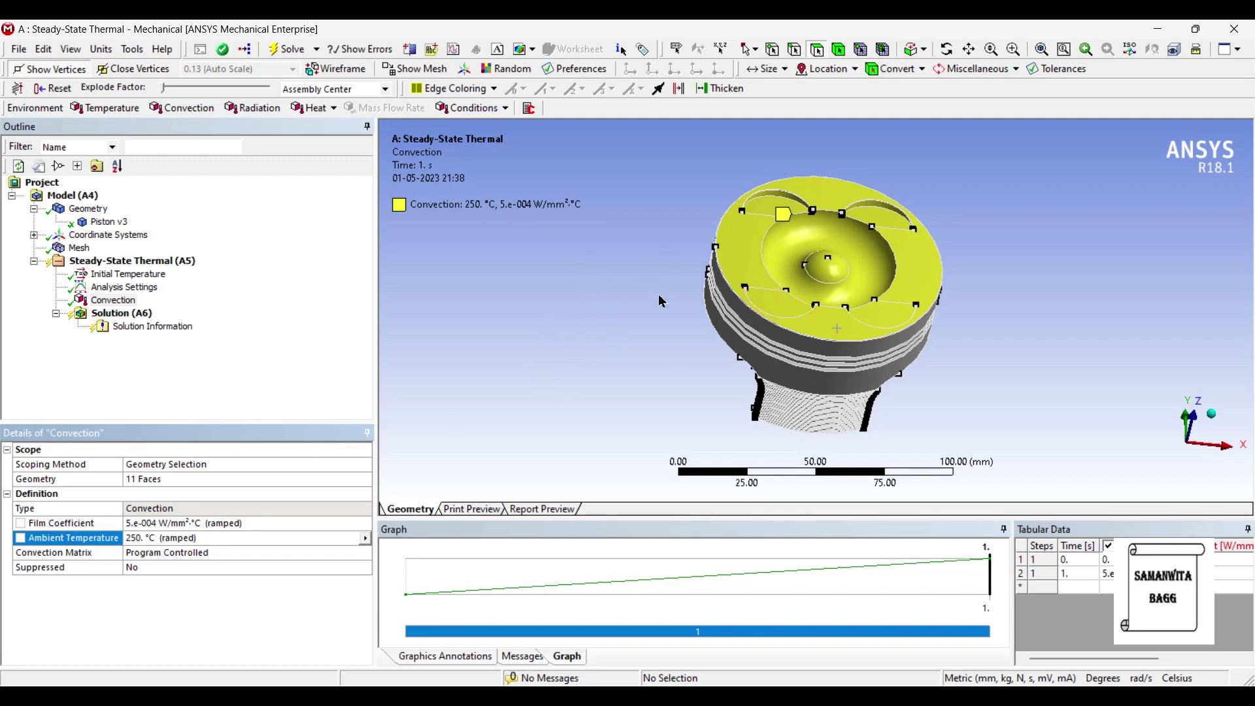
Step: Insert a second convection load on the underside of the crown and its adjoining face inside the piston
{"action": "middle_click_drag", "start_coordinate": [661, 302], "coordinate": [788, 372]}
{"action": "left_click", "coordinate": [799, 264]}
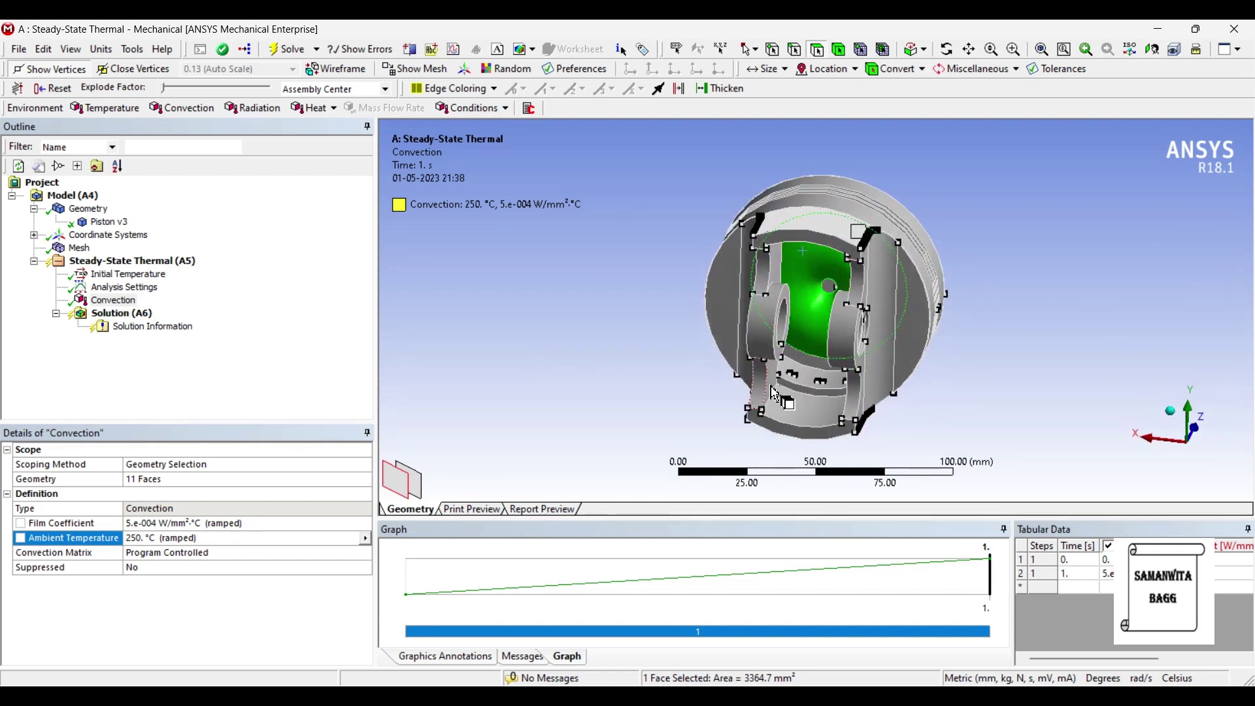
{"action": "left_click", "coordinate": [809, 361], "text": "ctrl"}
{"action": "right_click", "coordinate": [806, 265]}
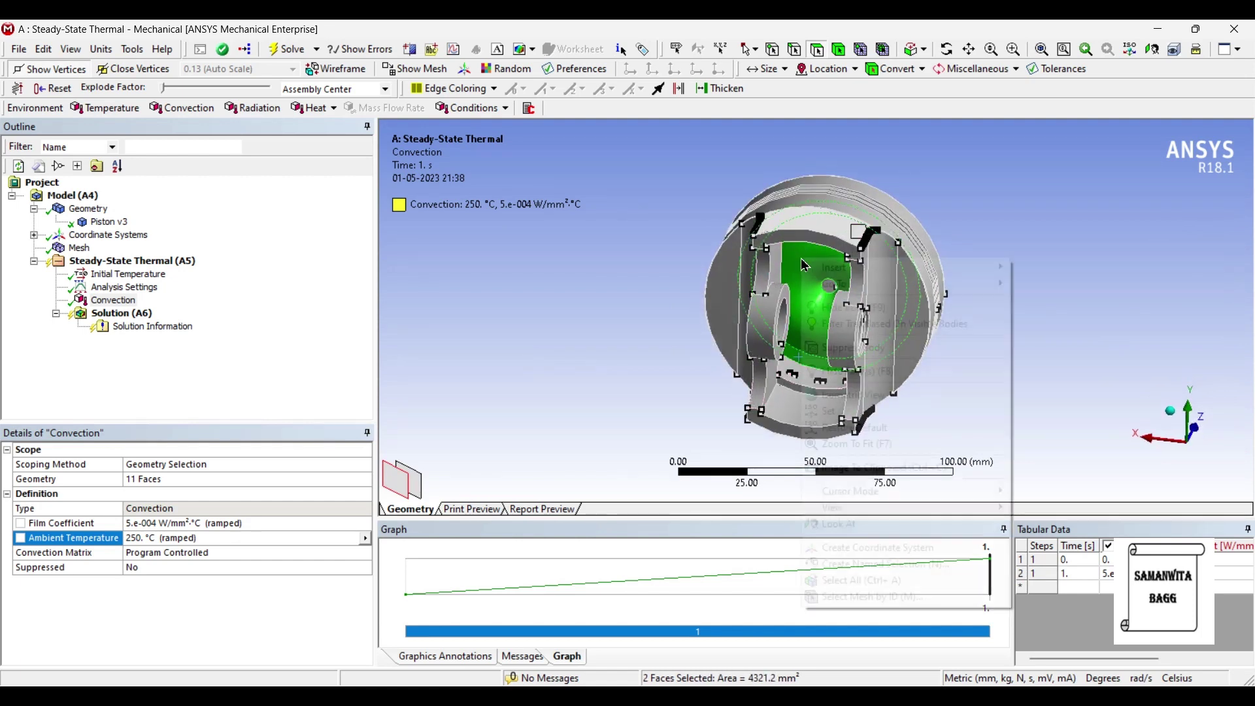
{"action": "mouse_move", "coordinate": [843, 270]}
{"action": "left_click", "coordinate": [1045, 332]}
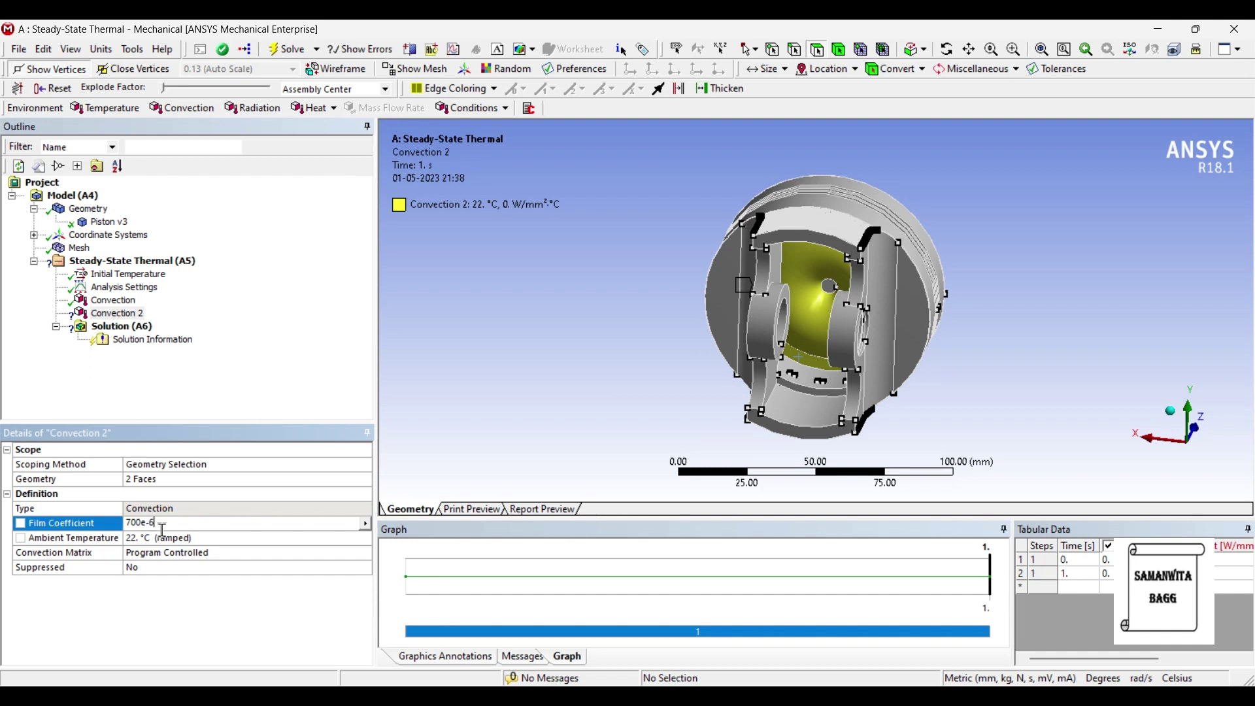
Step: Set the crown-underside convection's film coefficient to 700e-6 W/mm²·°C and its ambient temperature to 150 °C
{"action": "key", "text": "Return"}
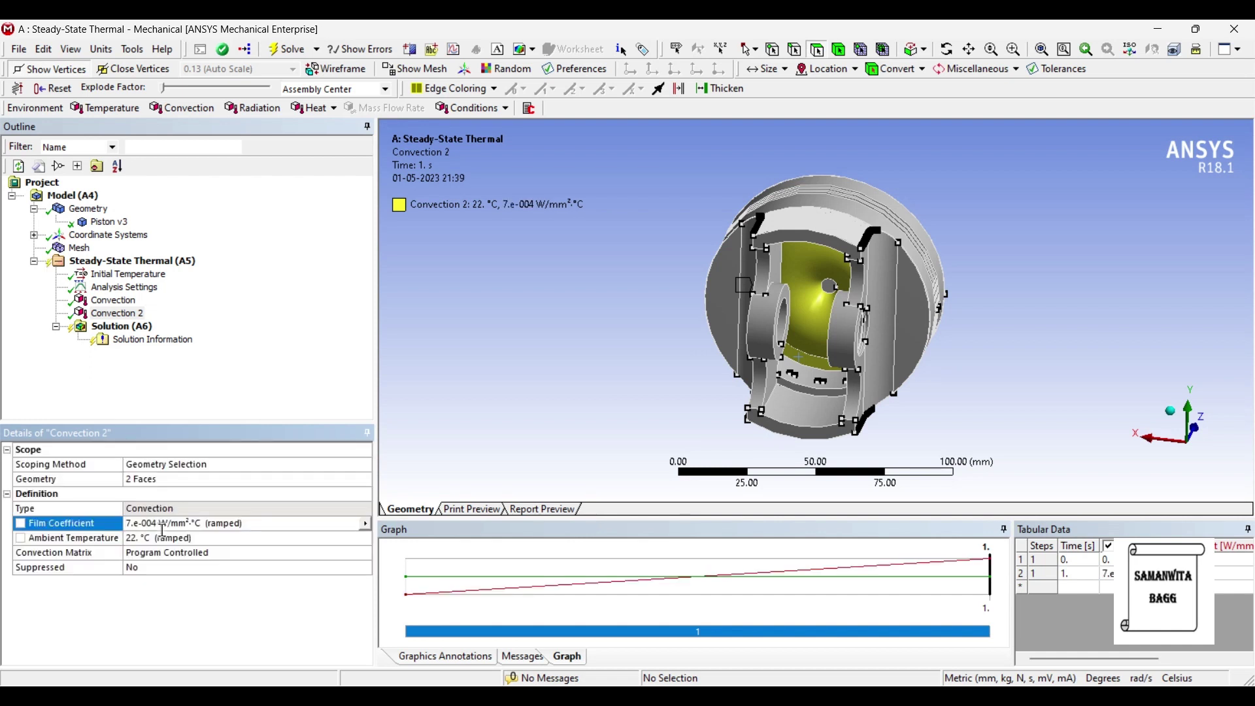
{"action": "left_click", "coordinate": [162, 540]}
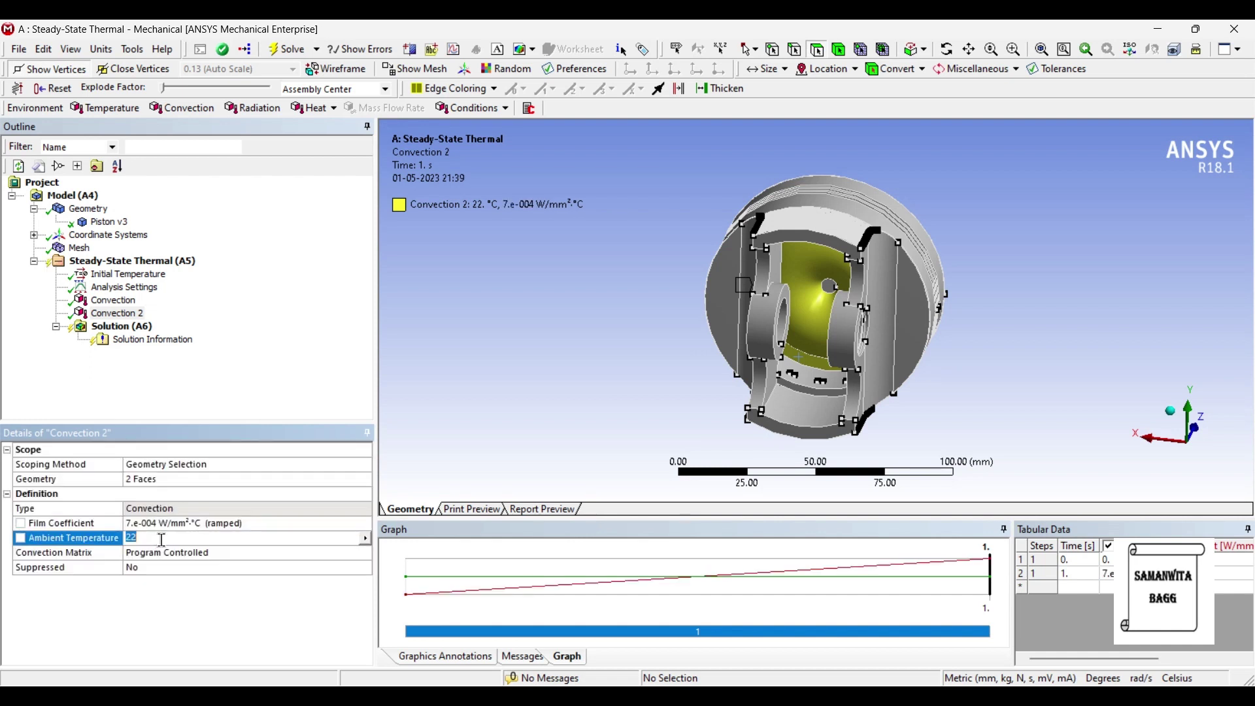
{"action": "key", "text": "Return"}
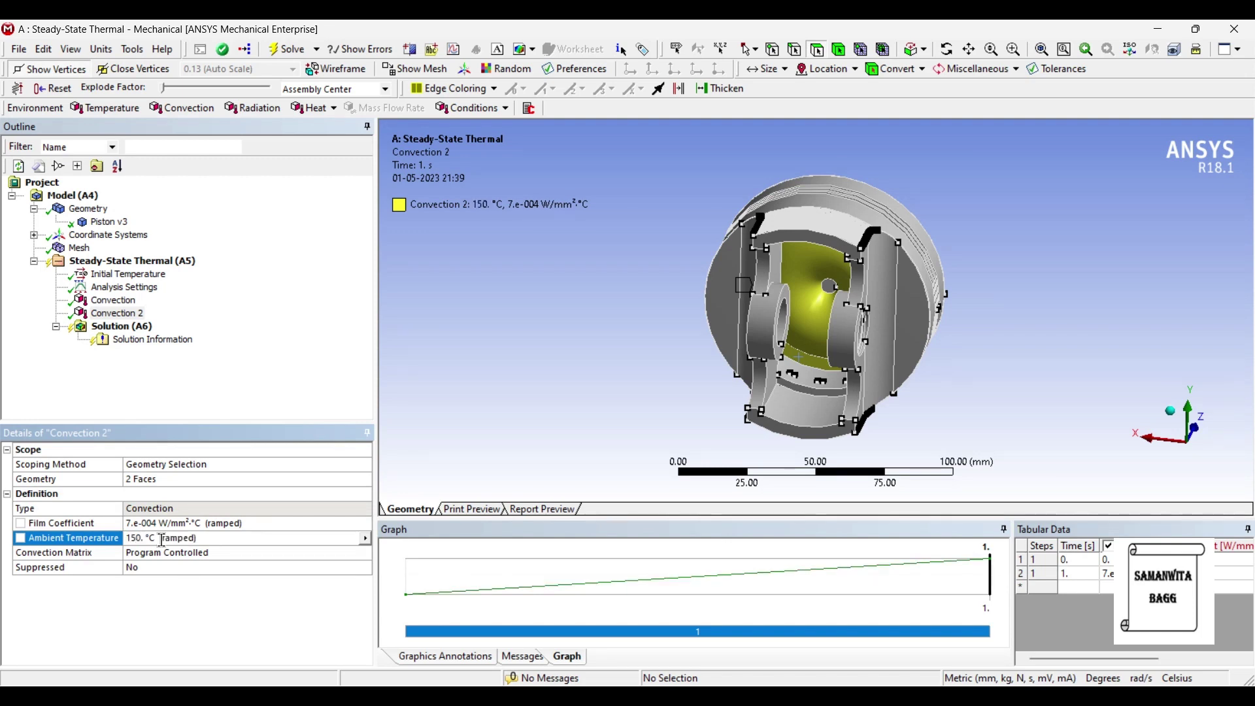
Step: Insert a third convection load on the cylindrical inner wall face of the piston
{"action": "middle_click_drag", "start_coordinate": [752, 366], "coordinate": [837, 337]}
{"action": "left_click", "coordinate": [811, 335]}
{"action": "right_click", "coordinate": [829, 327]}
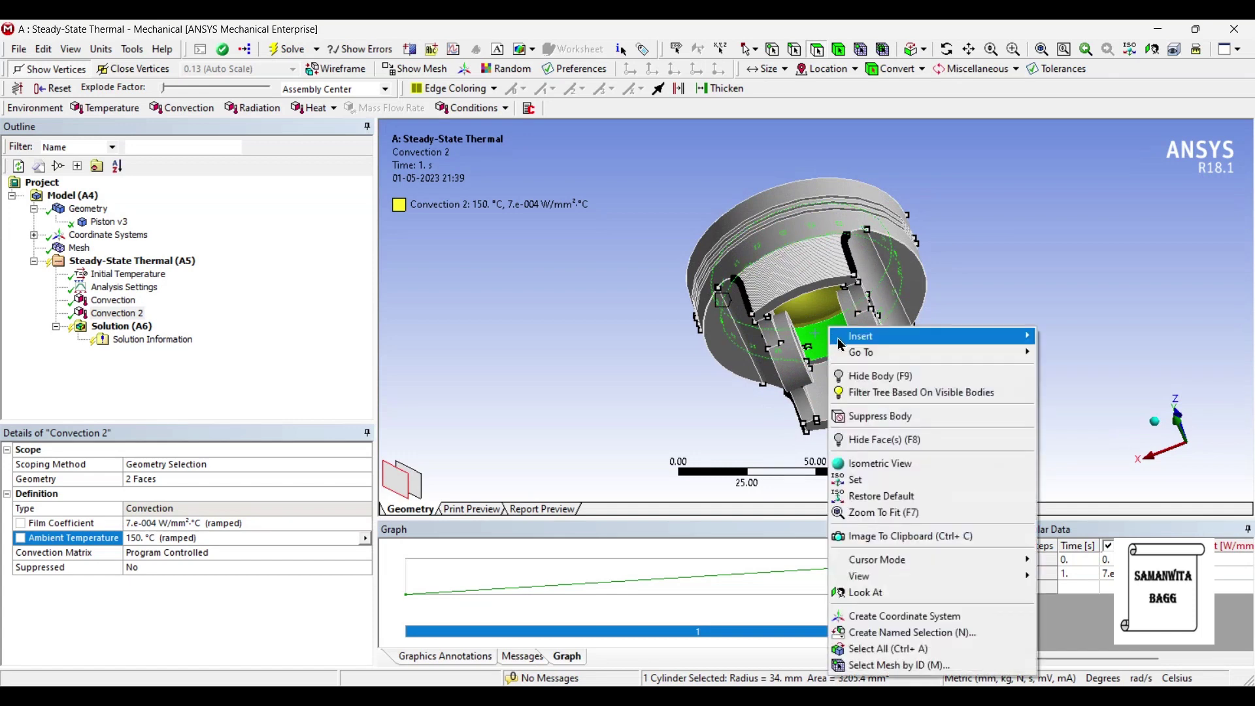
{"action": "mouse_move", "coordinate": [951, 337]}
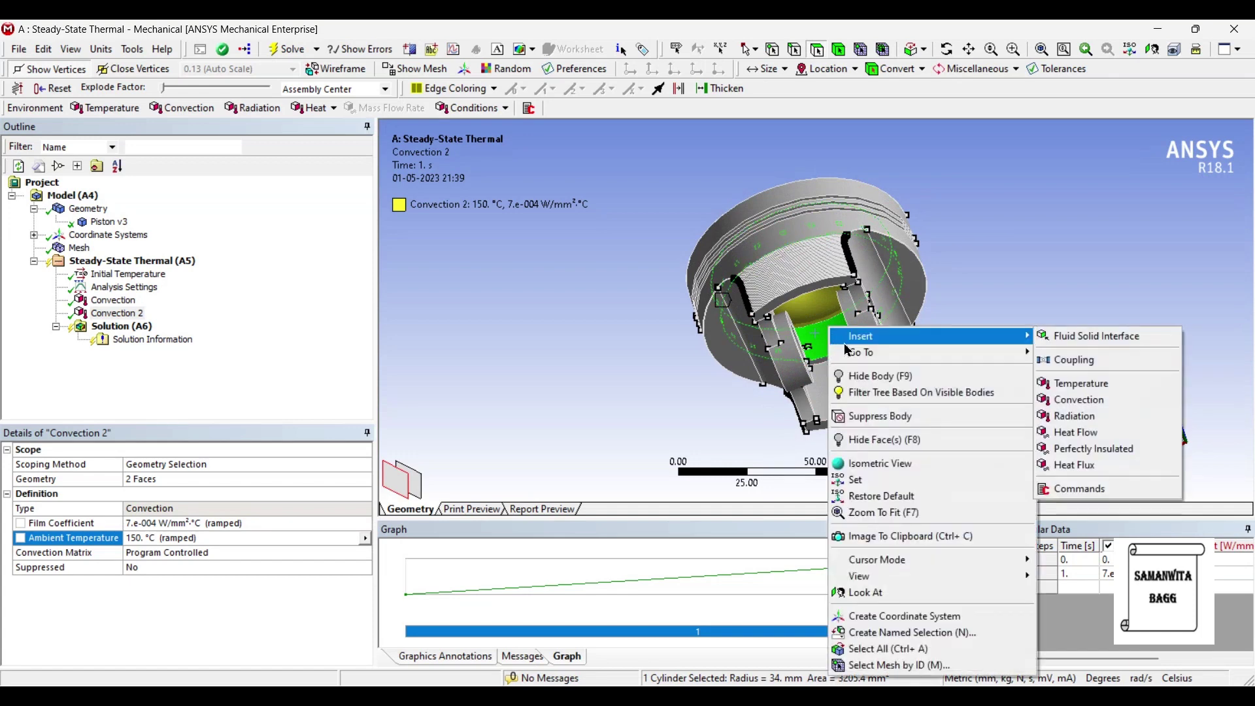
{"action": "left_click", "coordinate": [1085, 400]}
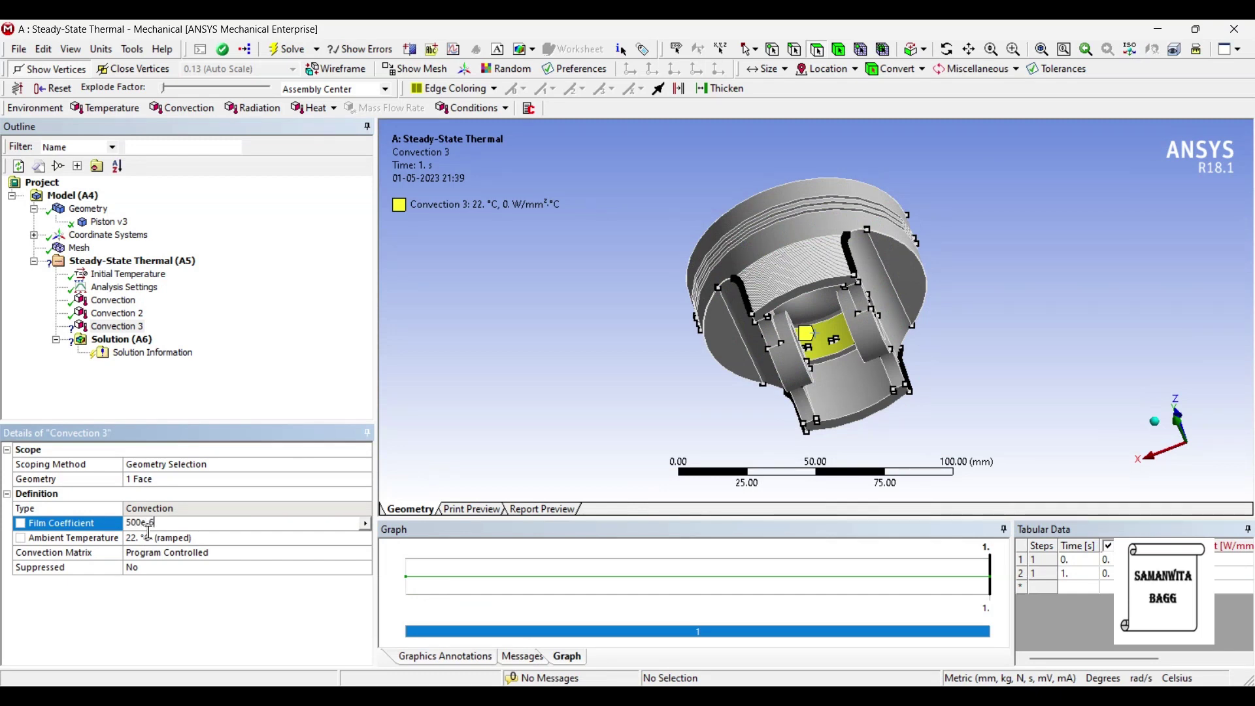
Step: Set the inner-wall convection's film coefficient to 500e-6 W/mm²·°C and its ambient temperature to 90 °C
{"action": "key", "text": "Return"}
{"action": "left_click", "coordinate": [149, 541]}
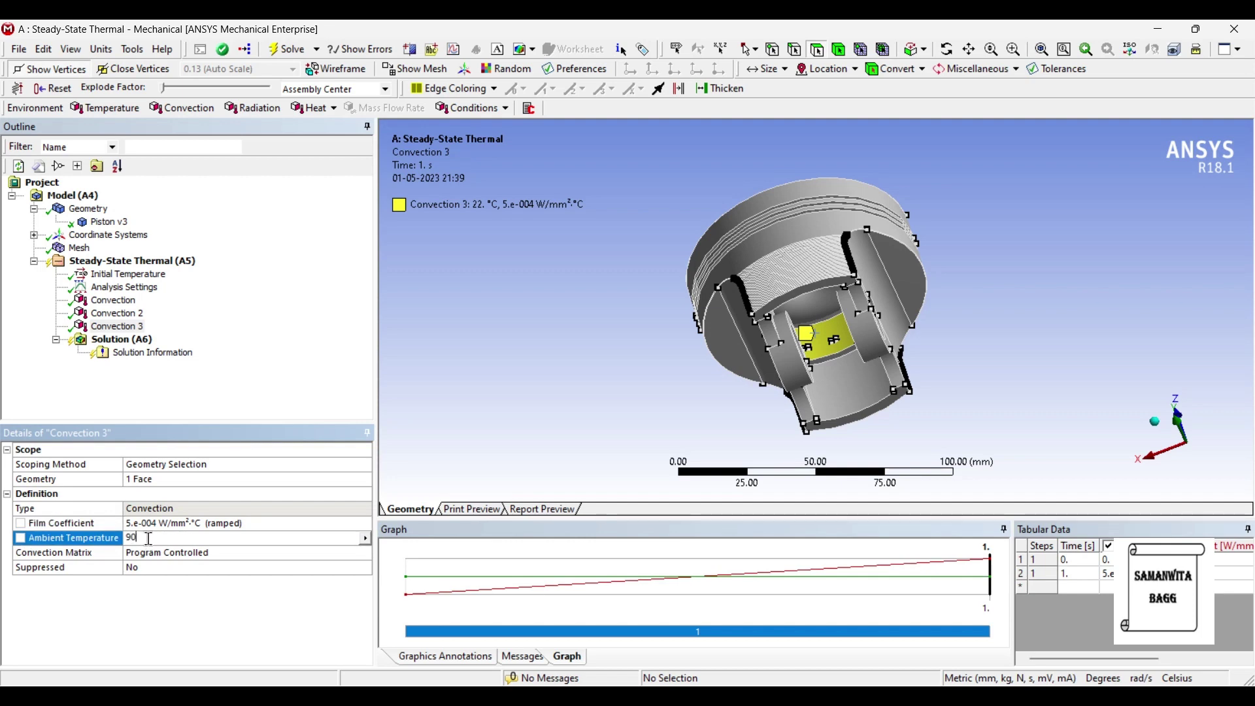
{"action": "key", "text": "Return"}
Step: Insert a fourth convection load on the two outer cylindrical bands above and below the piston's ring grooves
{"action": "middle_click_drag", "start_coordinate": [828, 310], "coordinate": [825, 354]}
{"action": "left_click", "coordinate": [791, 288]}
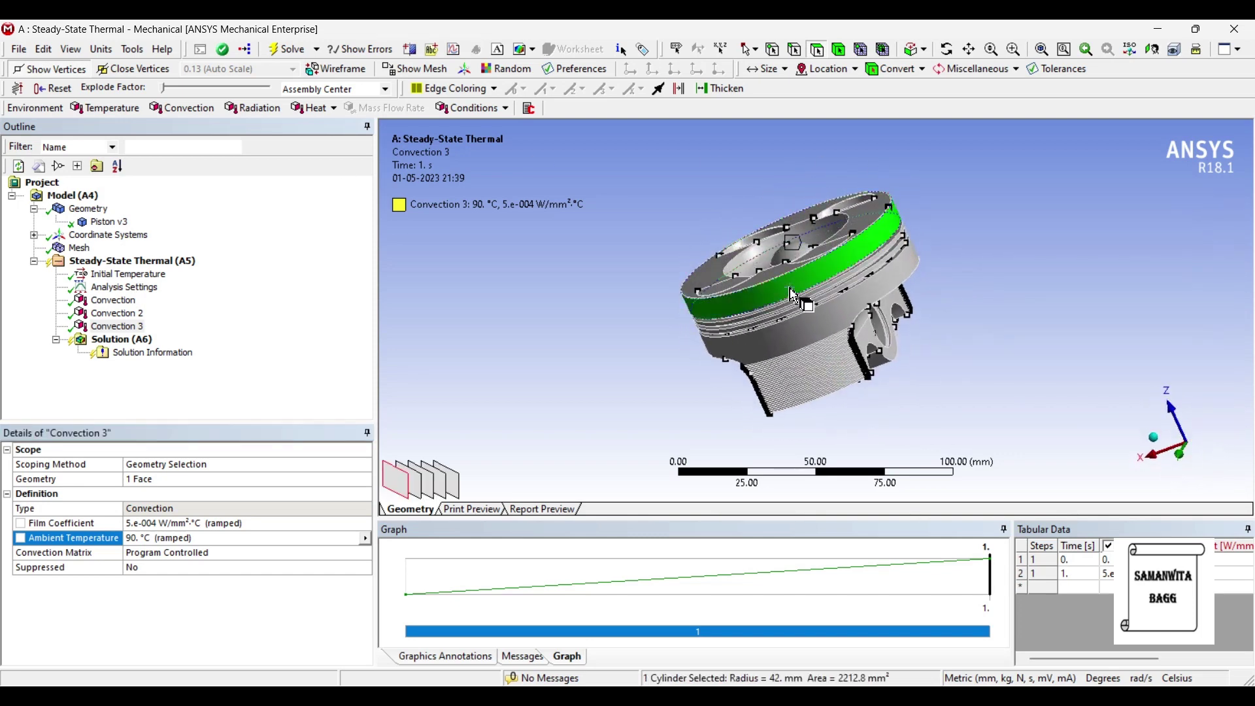
{"action": "left_click", "coordinate": [800, 334], "text": "ctrl"}
{"action": "middle_click_drag", "start_coordinate": [800, 334], "coordinate": [848, 278]}
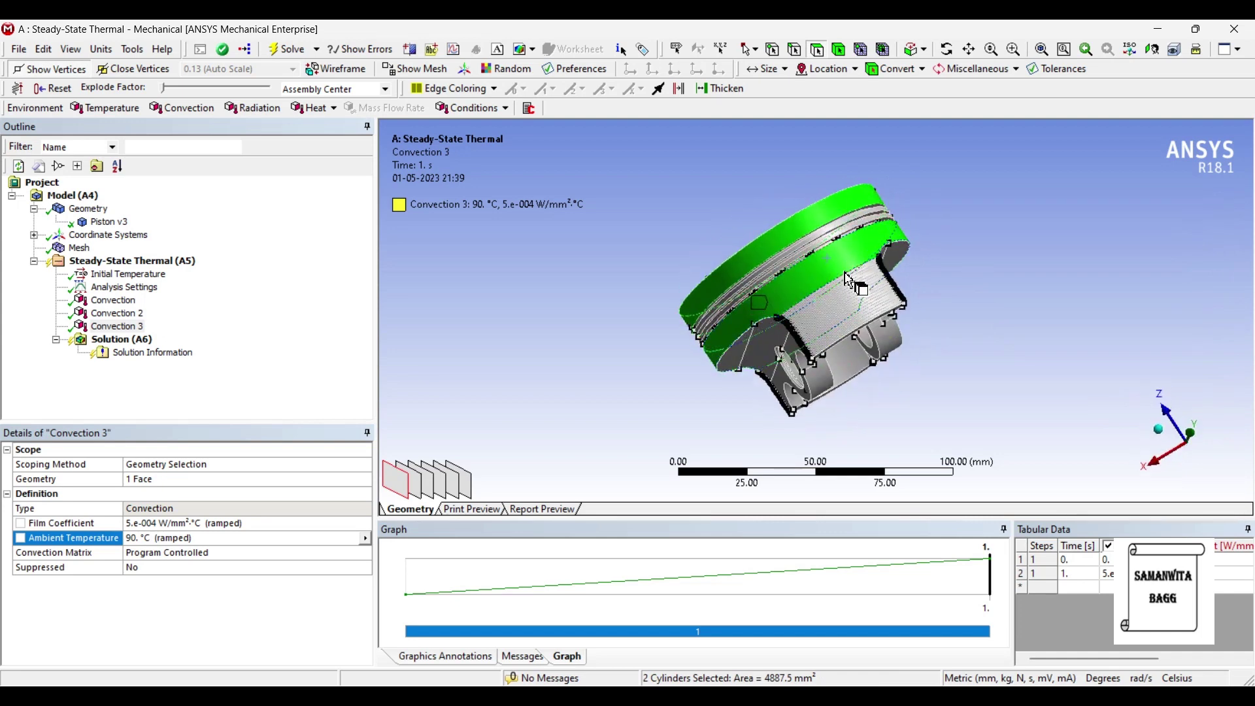
{"action": "right_click", "coordinate": [827, 271]}
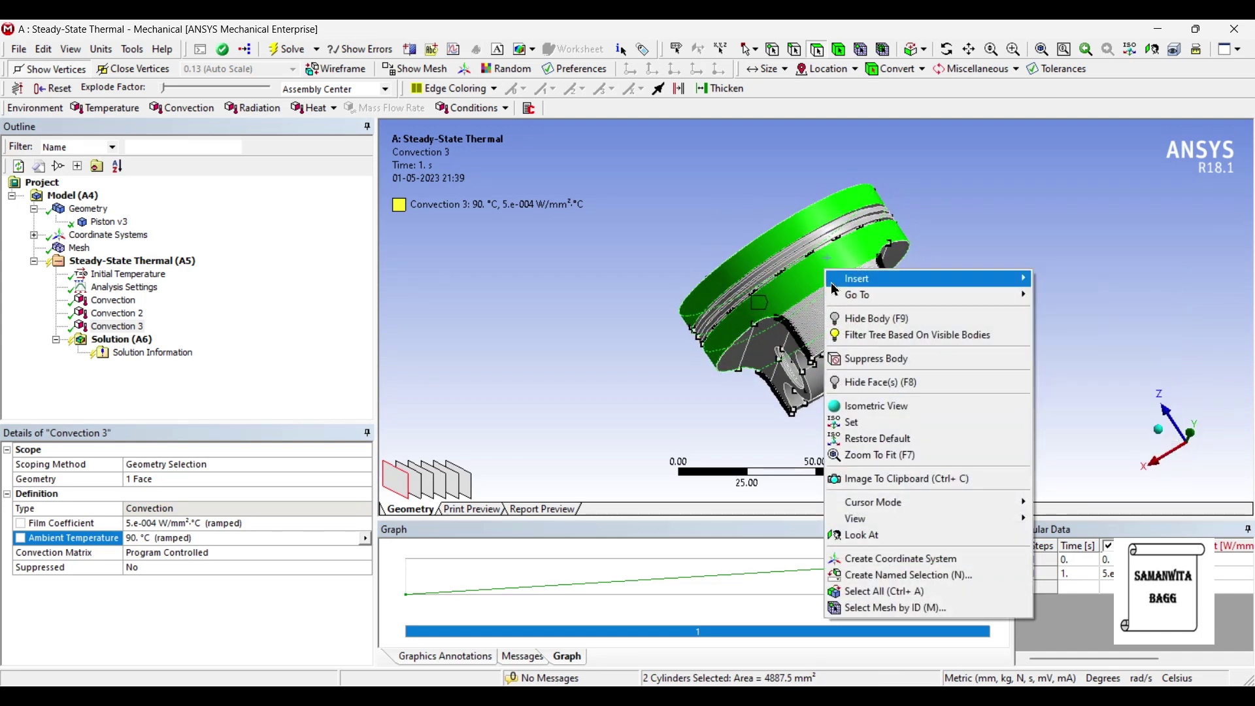
{"action": "mouse_move", "coordinate": [847, 285]}
{"action": "left_click", "coordinate": [1076, 344]}
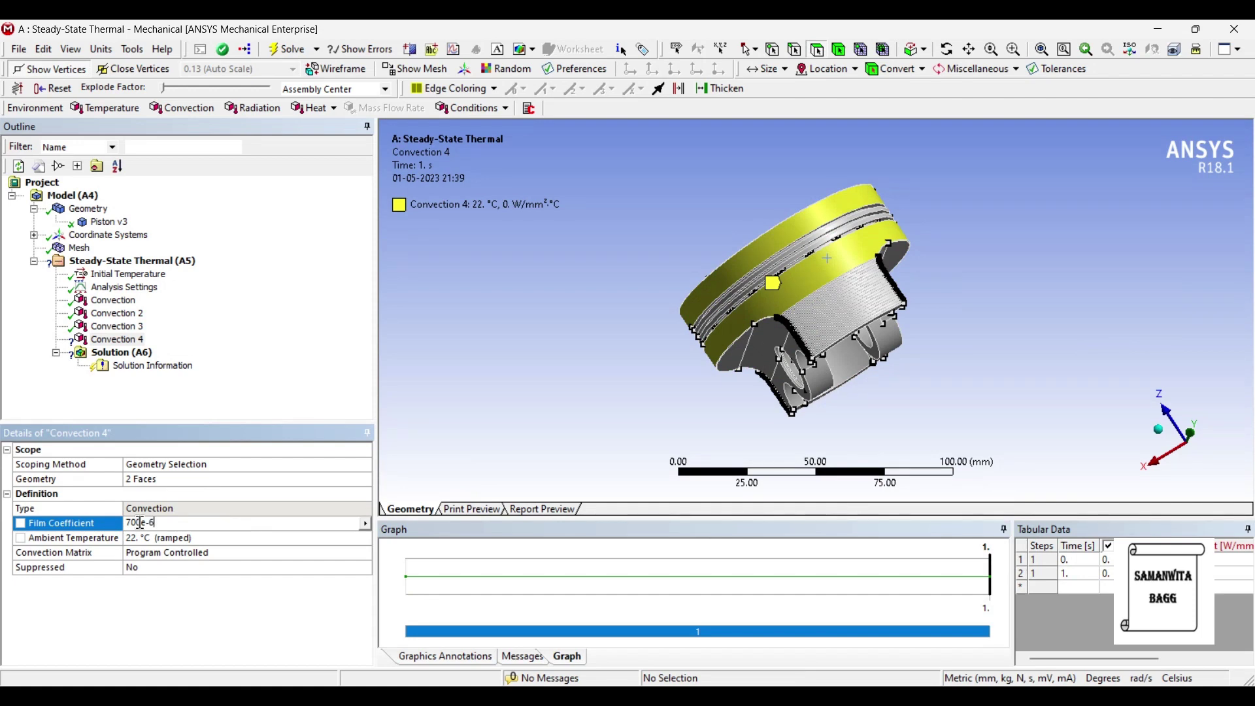
Step: Set the outer-band convection's film coefficient to 700e-6 W/mm²·°C and its ambient temperature to 150 °C
{"action": "type", "text": "700e-6"}
{"action": "key", "text": "Return"}
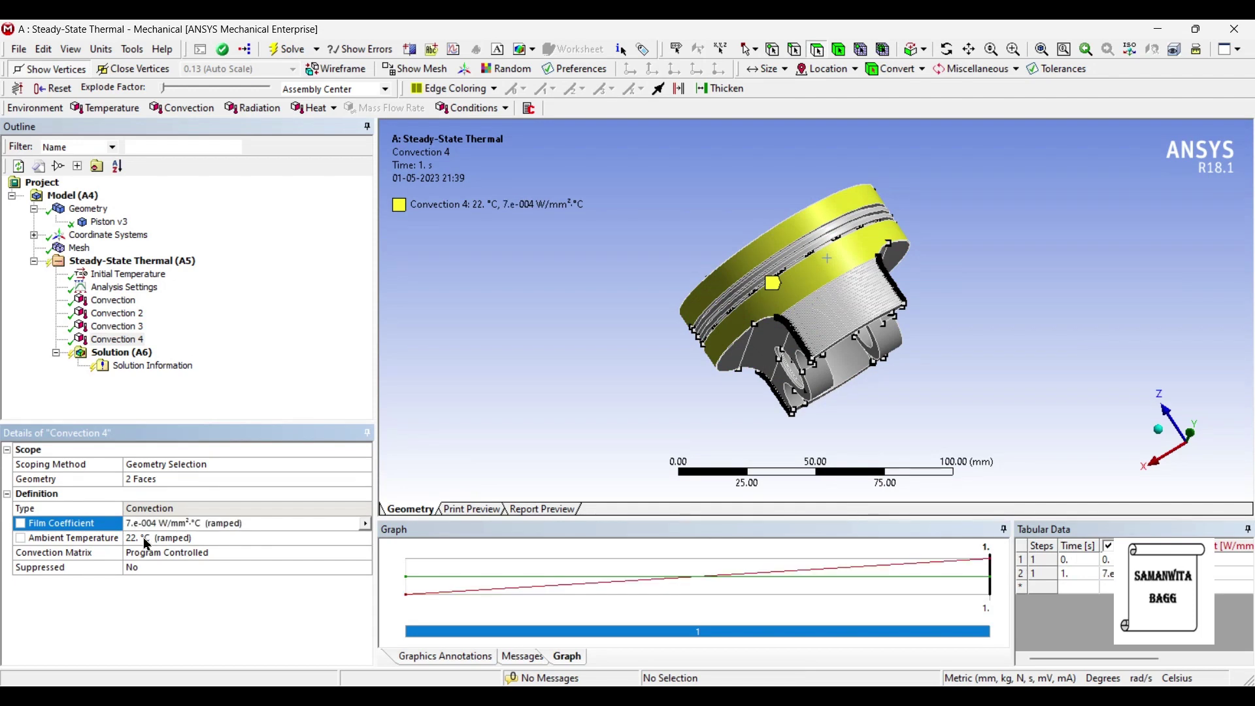
{"action": "left_click", "coordinate": [148, 540]}
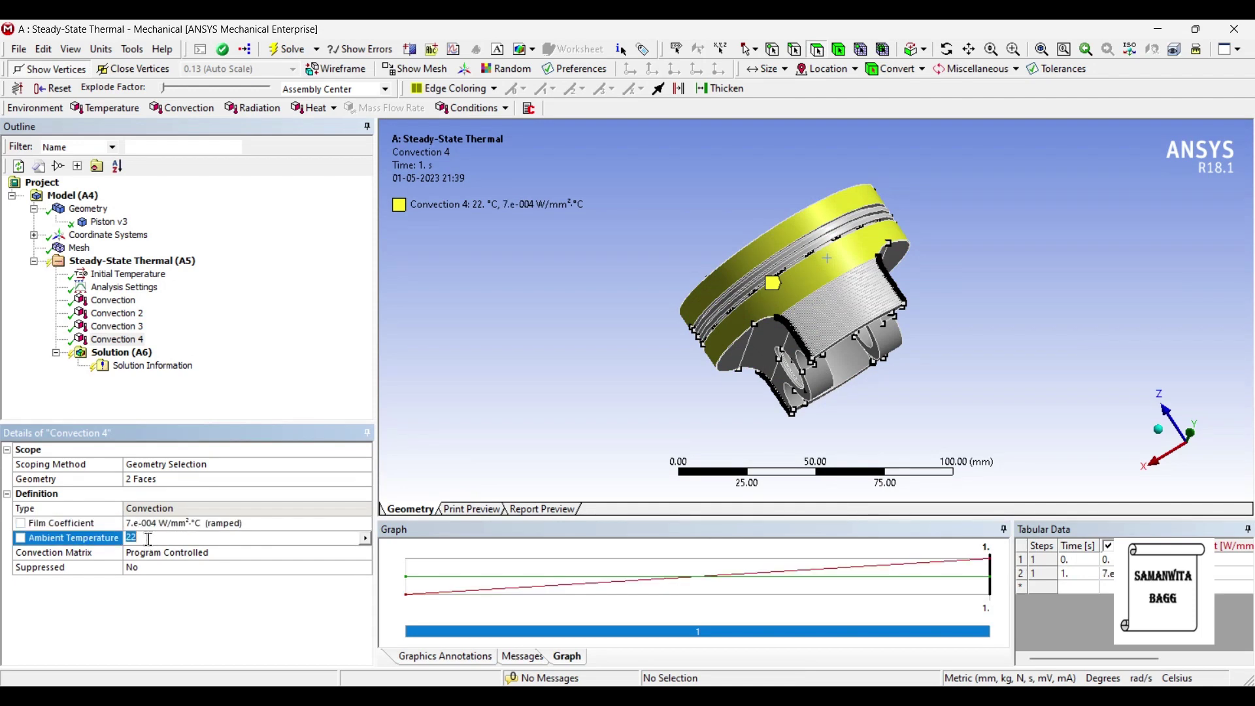
{"action": "type", "text": "150"}
{"action": "key", "text": "Return"}
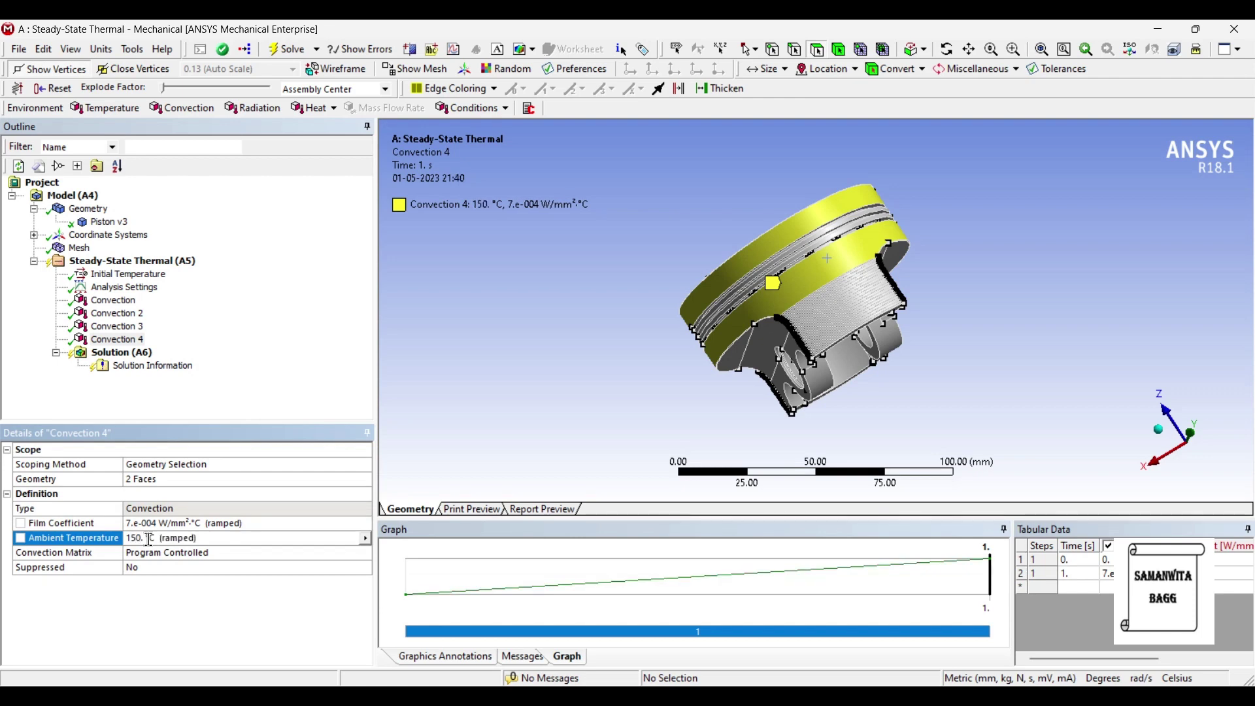
Step: Add Temperature and Total Heat Flux results for all bodies to the thermal solution
{"action": "right_click", "coordinate": [105, 351]}
{"action": "mouse_move", "coordinate": [279, 371]}
{"action": "mouse_move", "coordinate": [351, 368]}
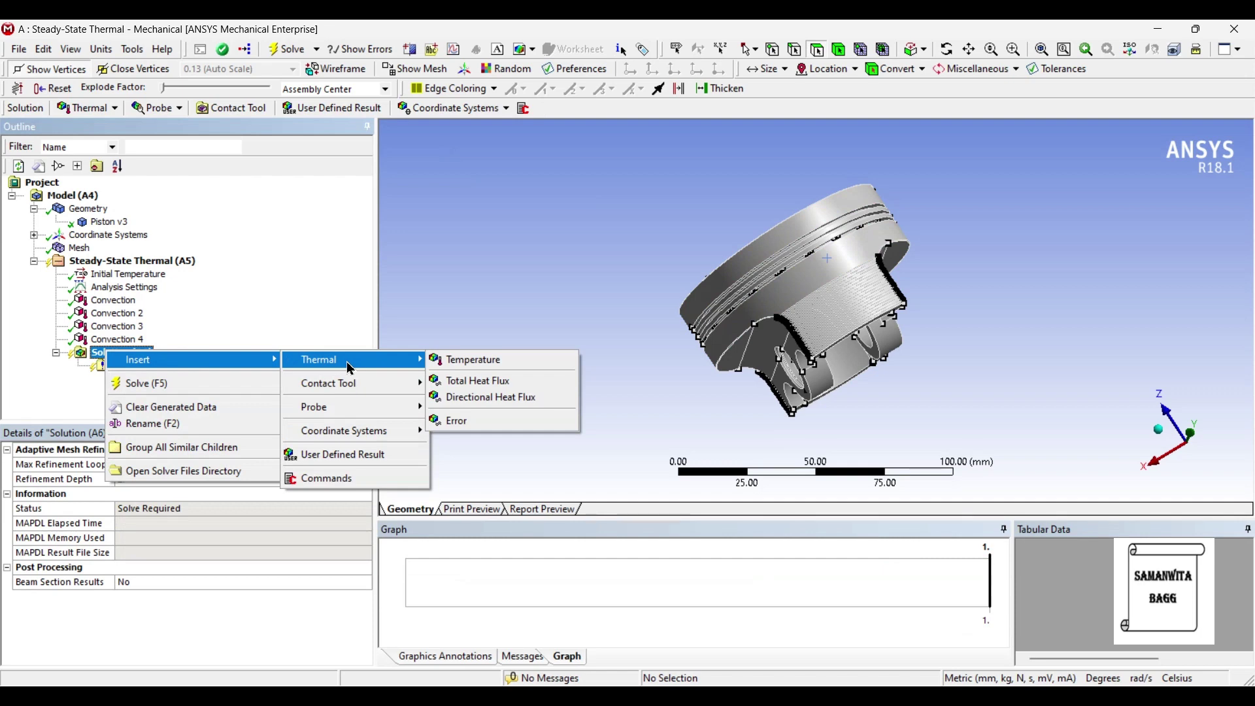
{"action": "left_click", "coordinate": [451, 360]}
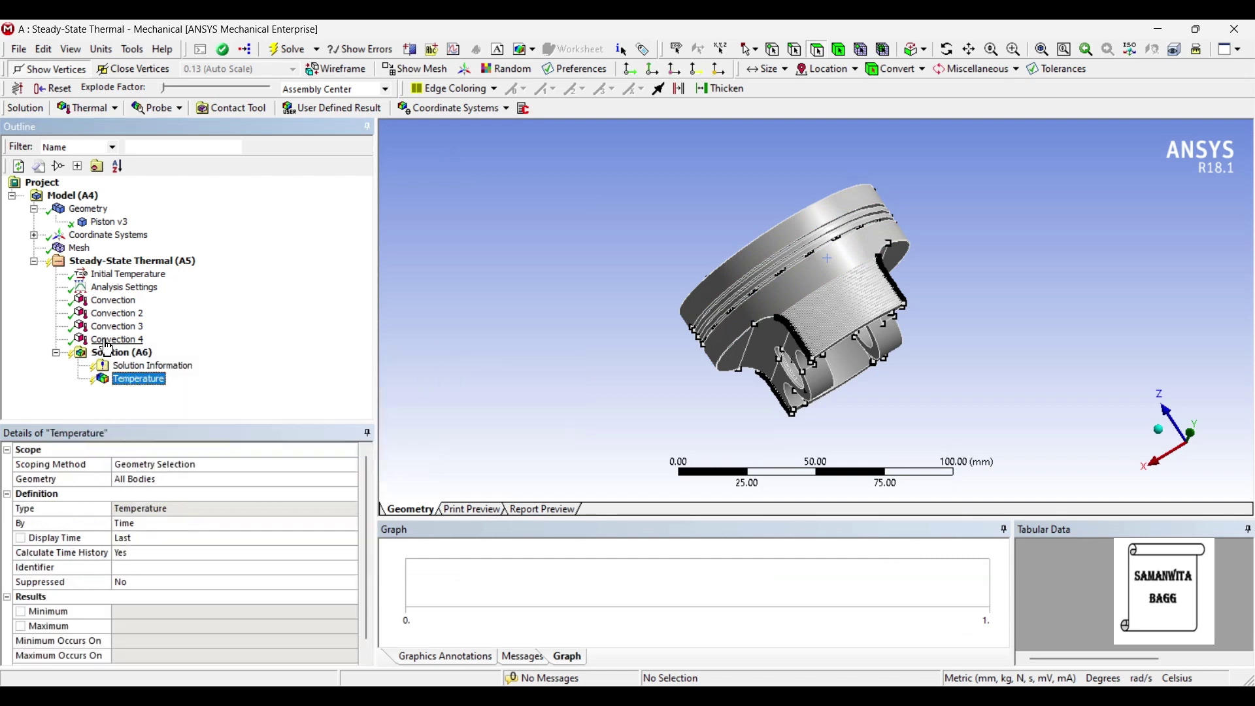
{"action": "right_click", "coordinate": [122, 357]}
{"action": "mouse_move", "coordinate": [164, 362]}
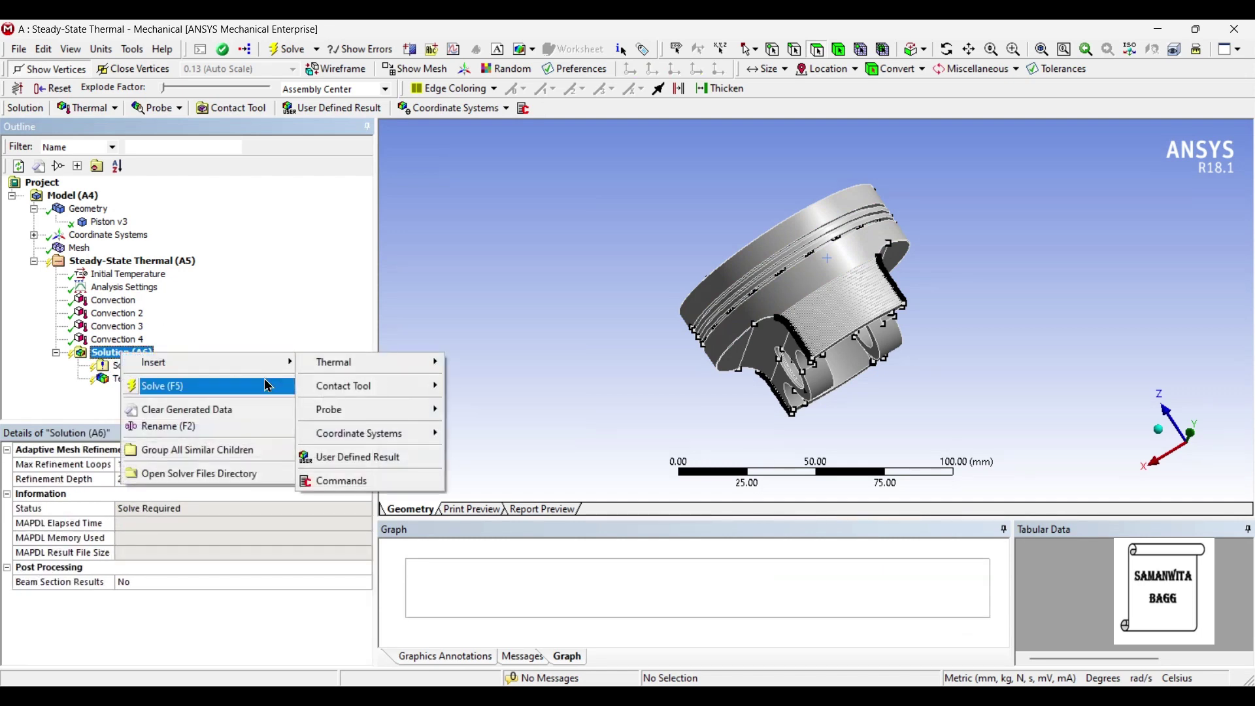
{"action": "mouse_move", "coordinate": [417, 371]}
{"action": "left_click", "coordinate": [501, 385]}
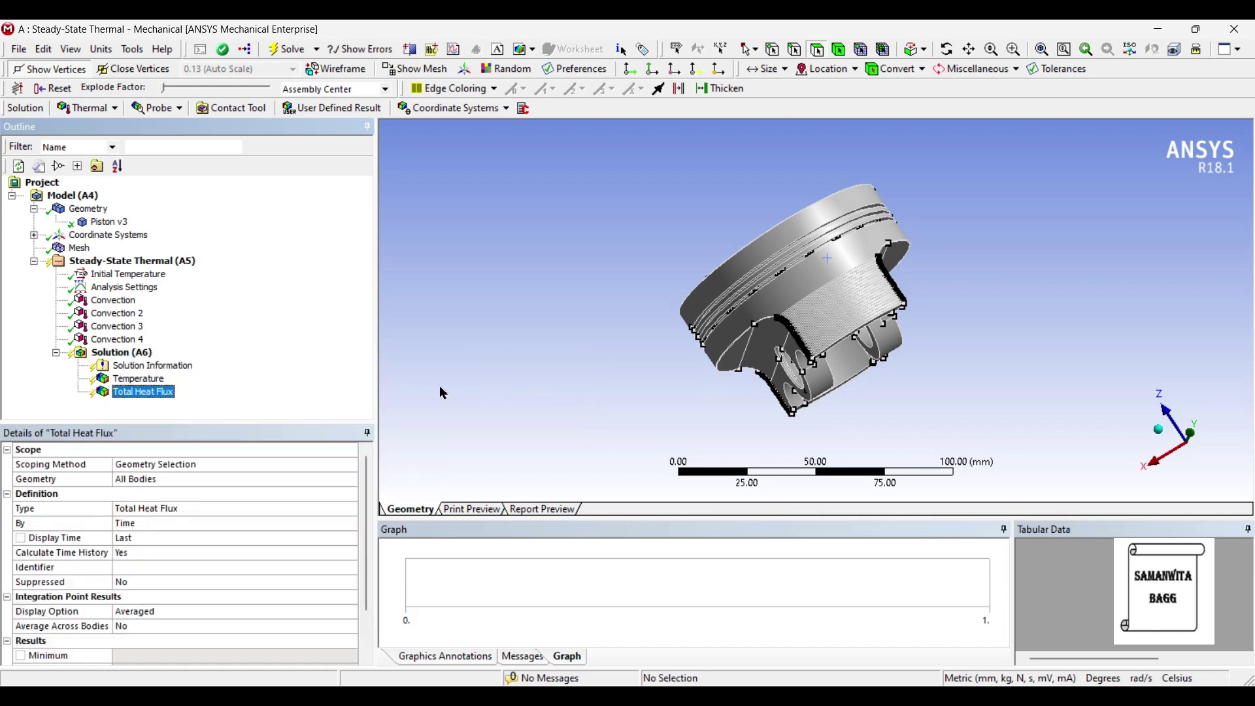
Step: Solve the steady-state thermal analysis and display the temperature distribution on the piston crown
{"action": "left_click", "coordinate": [141, 356]}
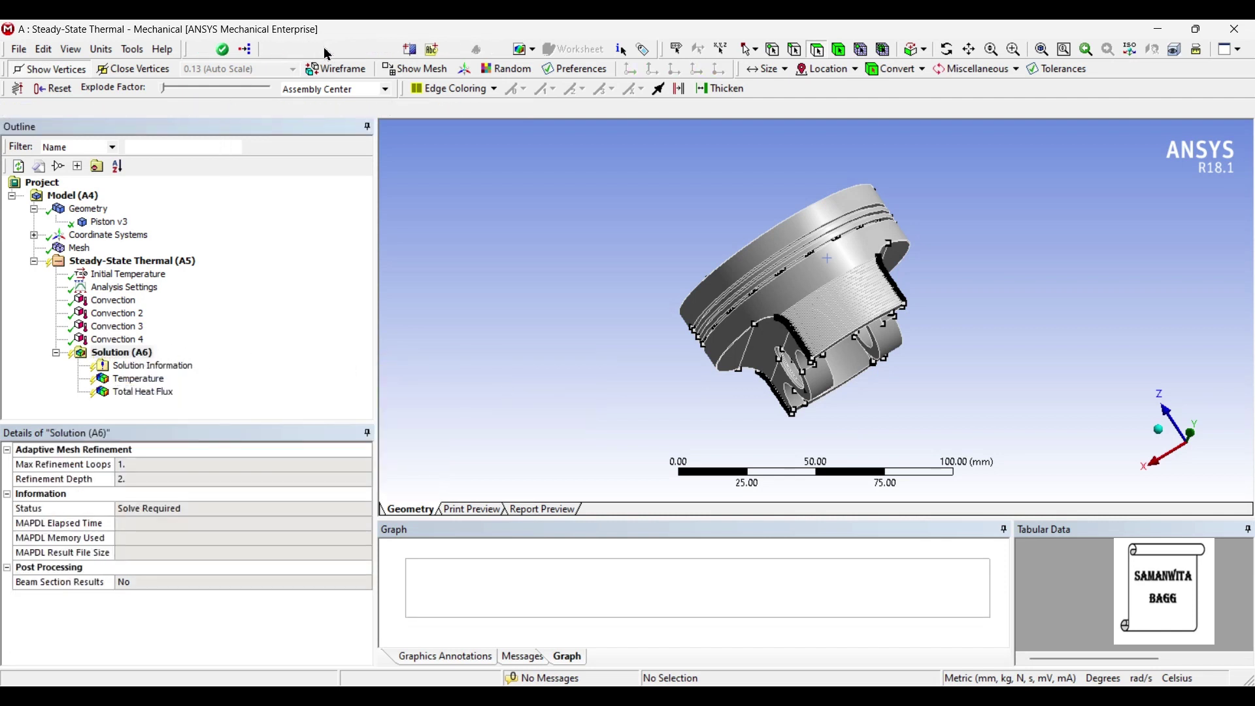
{"action": "left_click", "coordinate": [326, 51]}
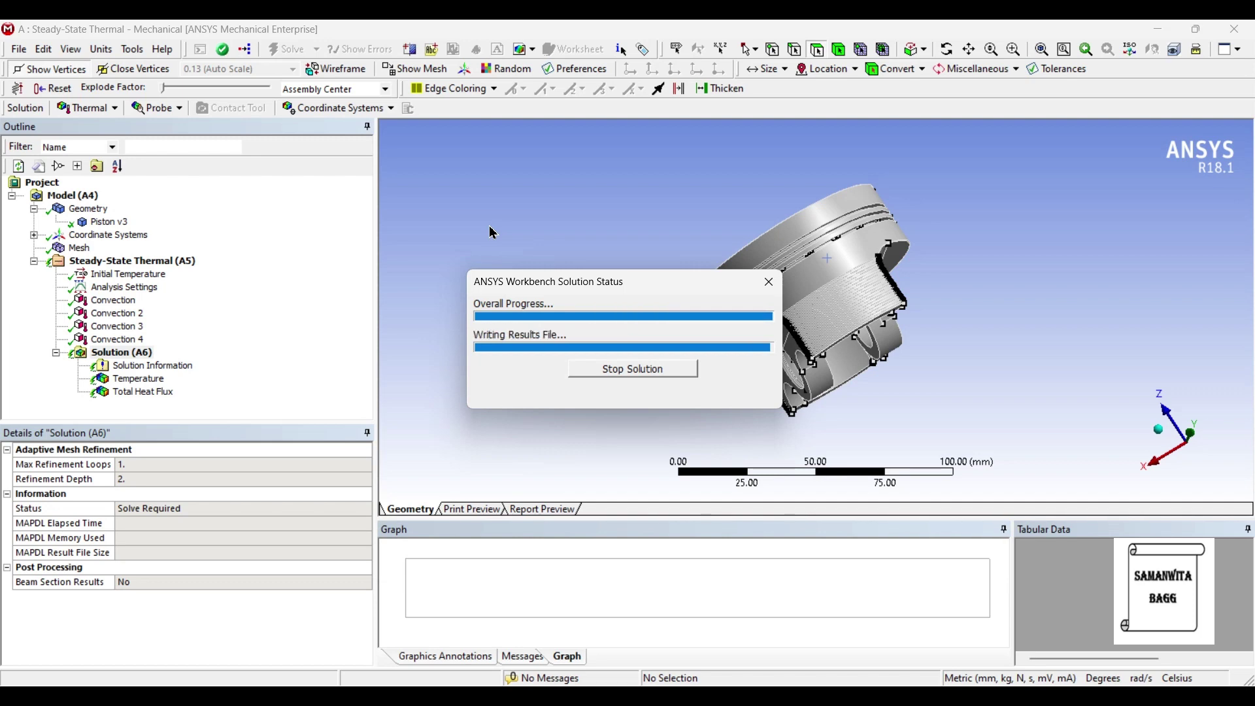
{"action": "left_click", "coordinate": [137, 382]}
{"action": "middle_click_drag", "start_coordinate": [850, 314], "coordinate": [602, 286]}
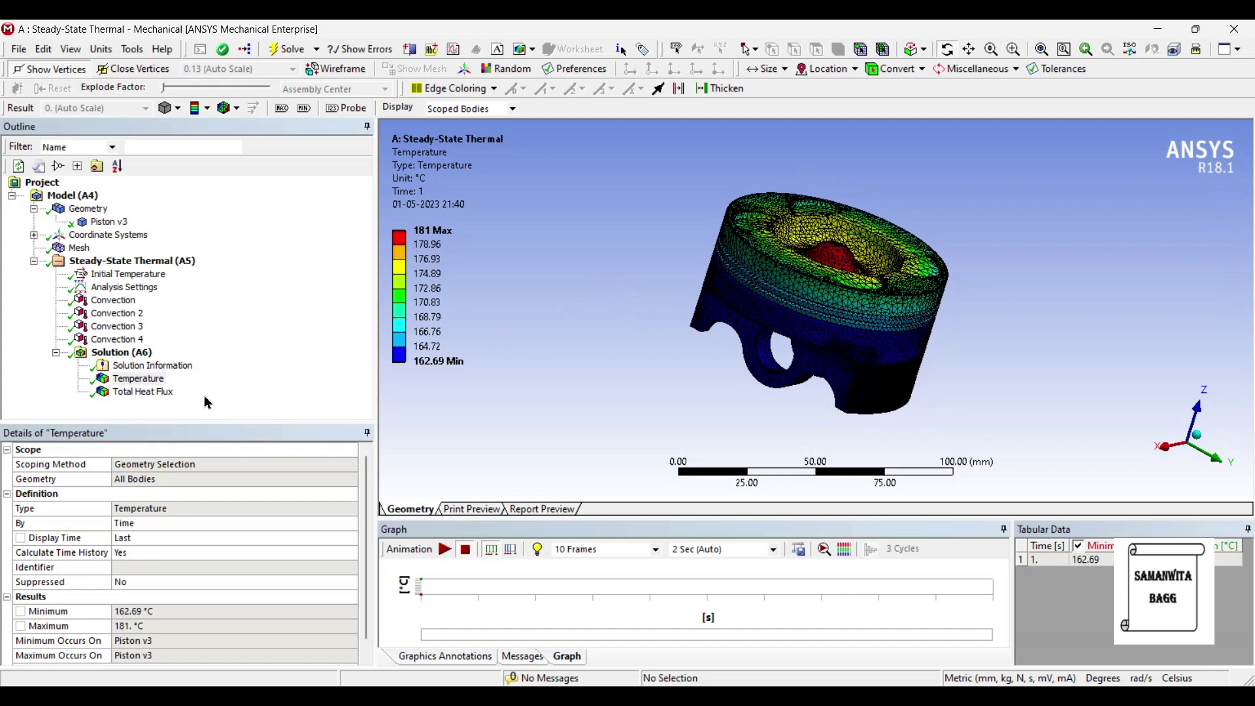
Step: Examine the total heat flux contours on the piston, comparing them with the temperature contours from different angles
{"action": "left_click", "coordinate": [144, 391]}
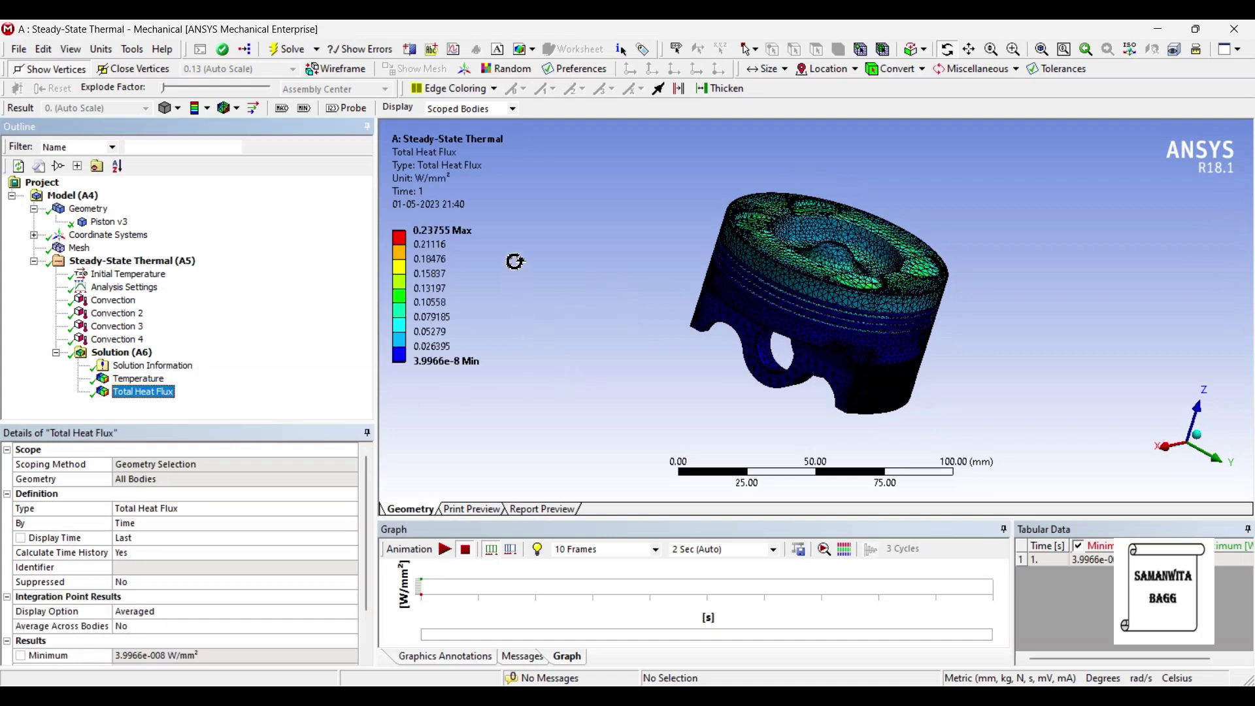
{"action": "mouse_move", "coordinate": [431, 258]}
{"action": "left_click_drag", "start_coordinate": [644, 300], "coordinate": [948, 386]}
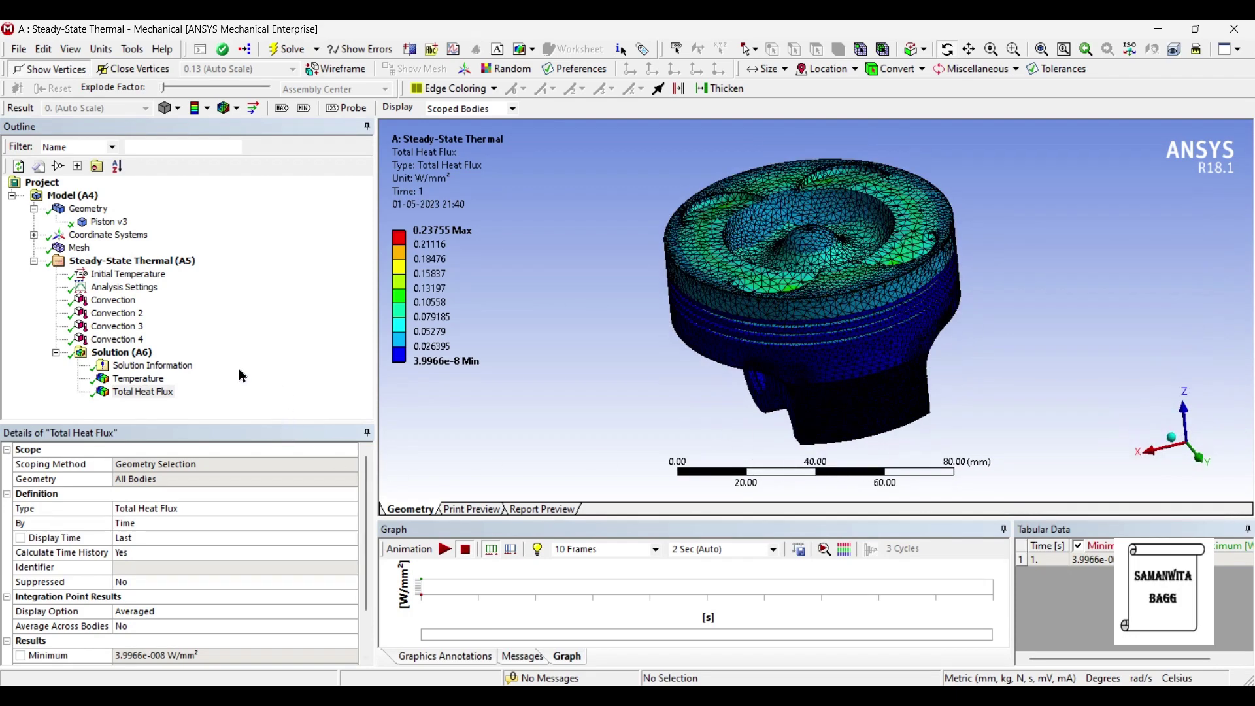
{"action": "left_click", "coordinate": [159, 380]}
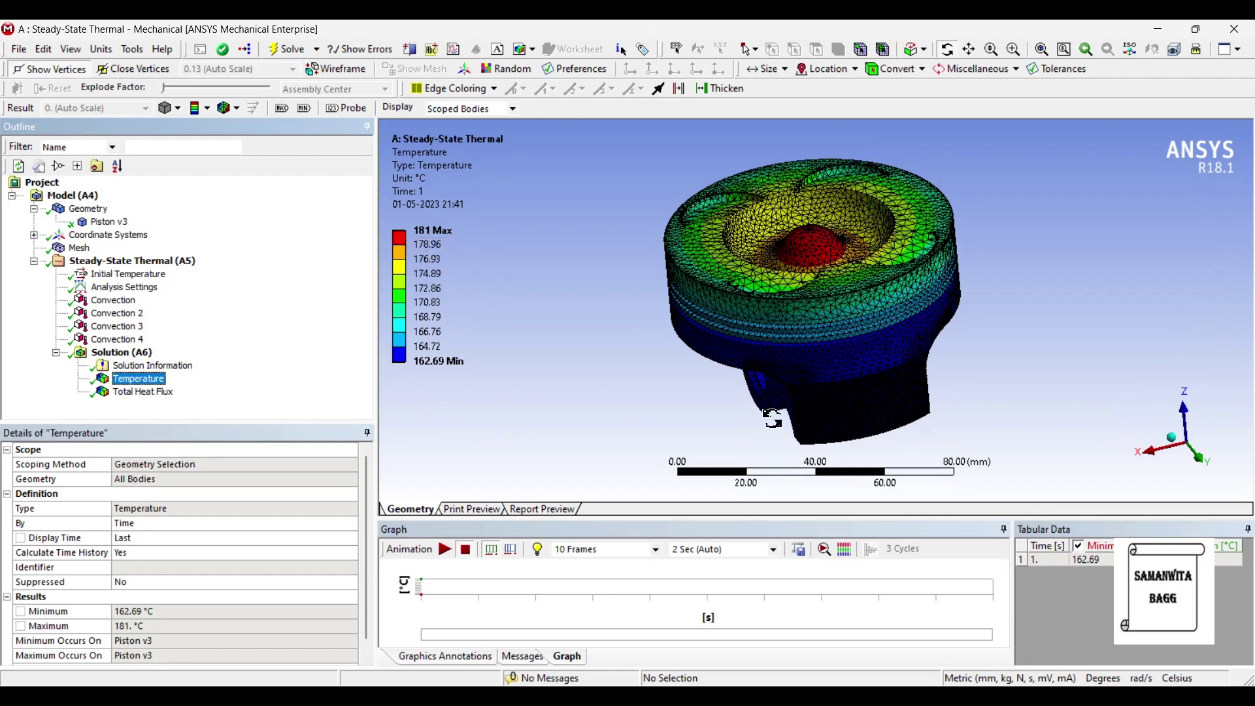
{"action": "left_click_drag", "start_coordinate": [802, 335], "coordinate": [879, 357]}
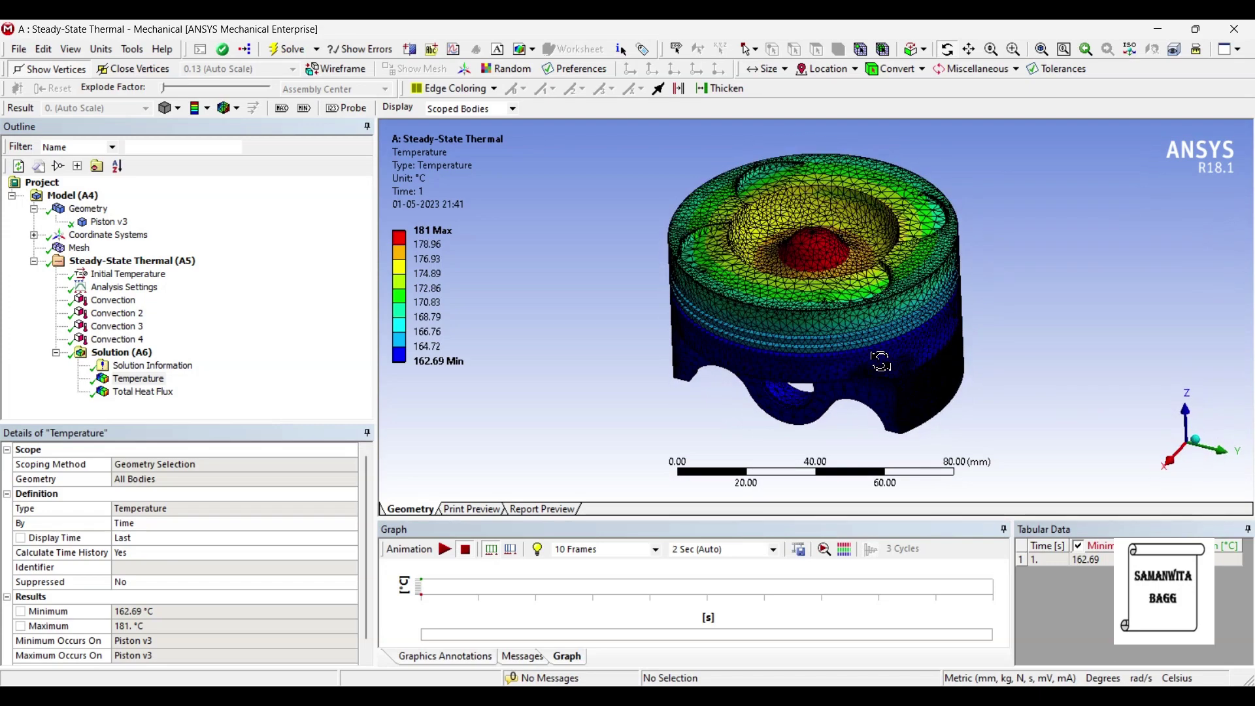
Step: Change the piston body's material assignment to Ni-Chrome Alloy
{"action": "left_click", "coordinate": [104, 222]}
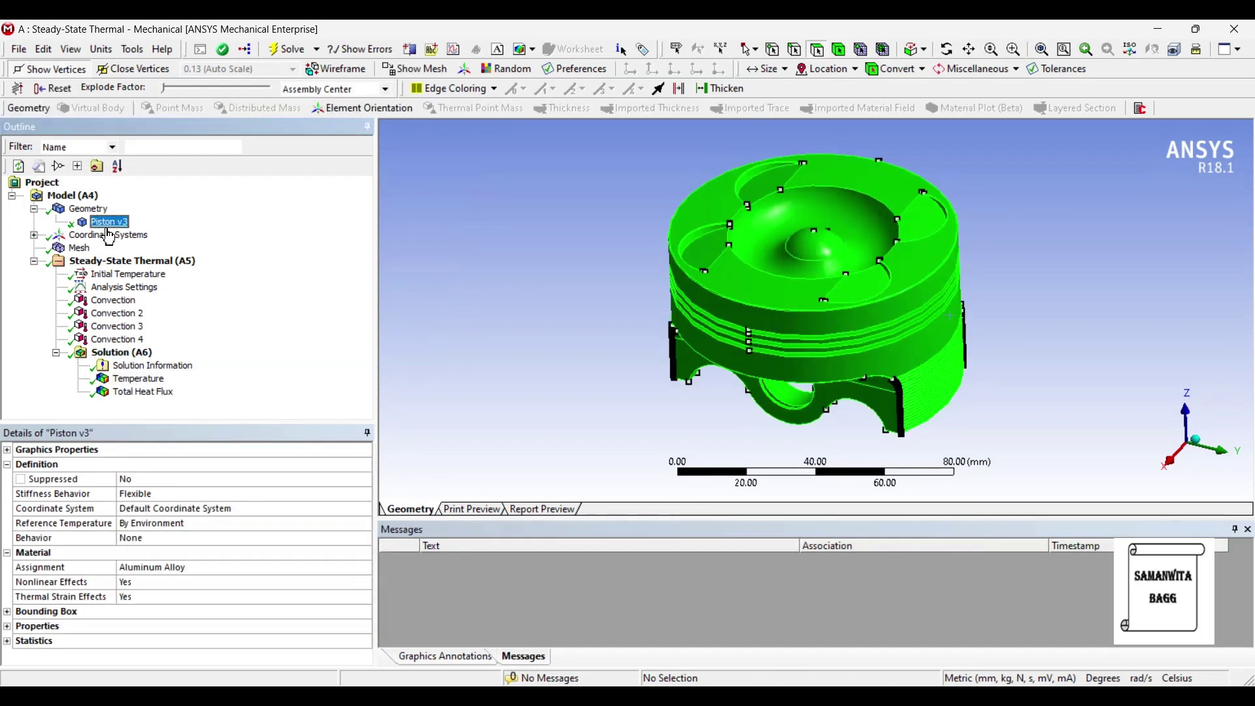
{"action": "left_click", "coordinate": [258, 567]}
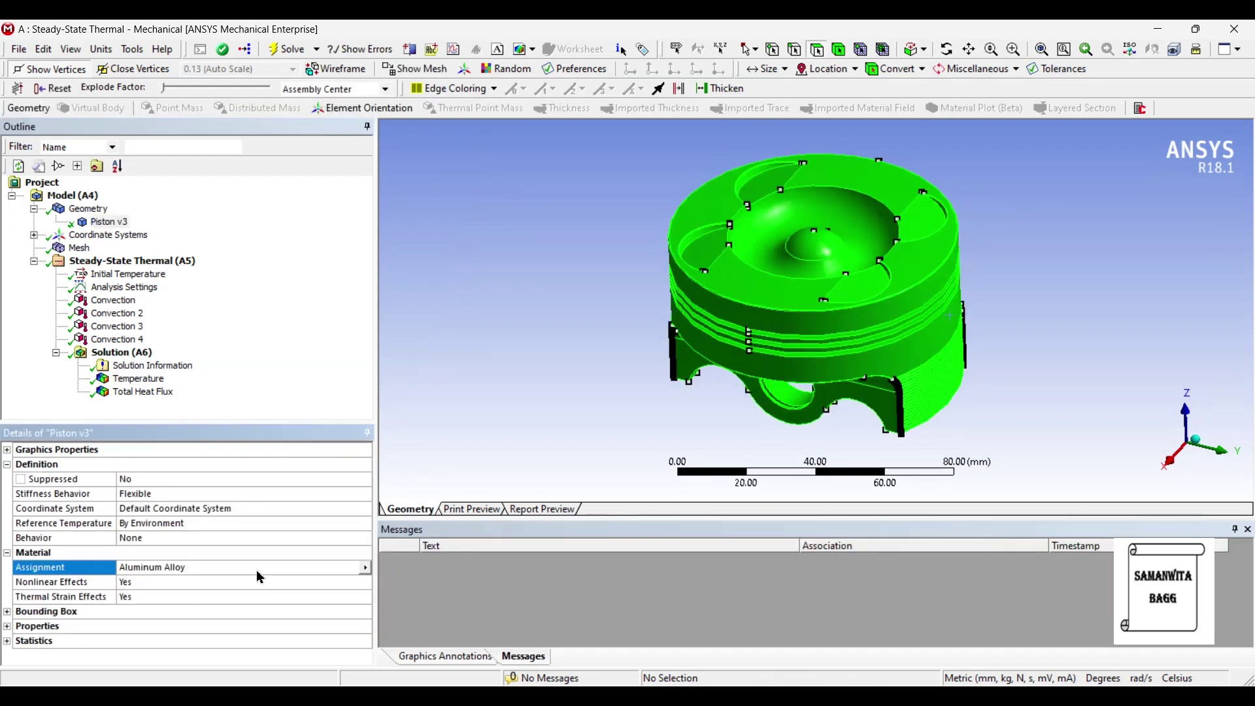
{"action": "left_click", "coordinate": [366, 573]}
{"action": "left_click", "coordinate": [458, 654]}
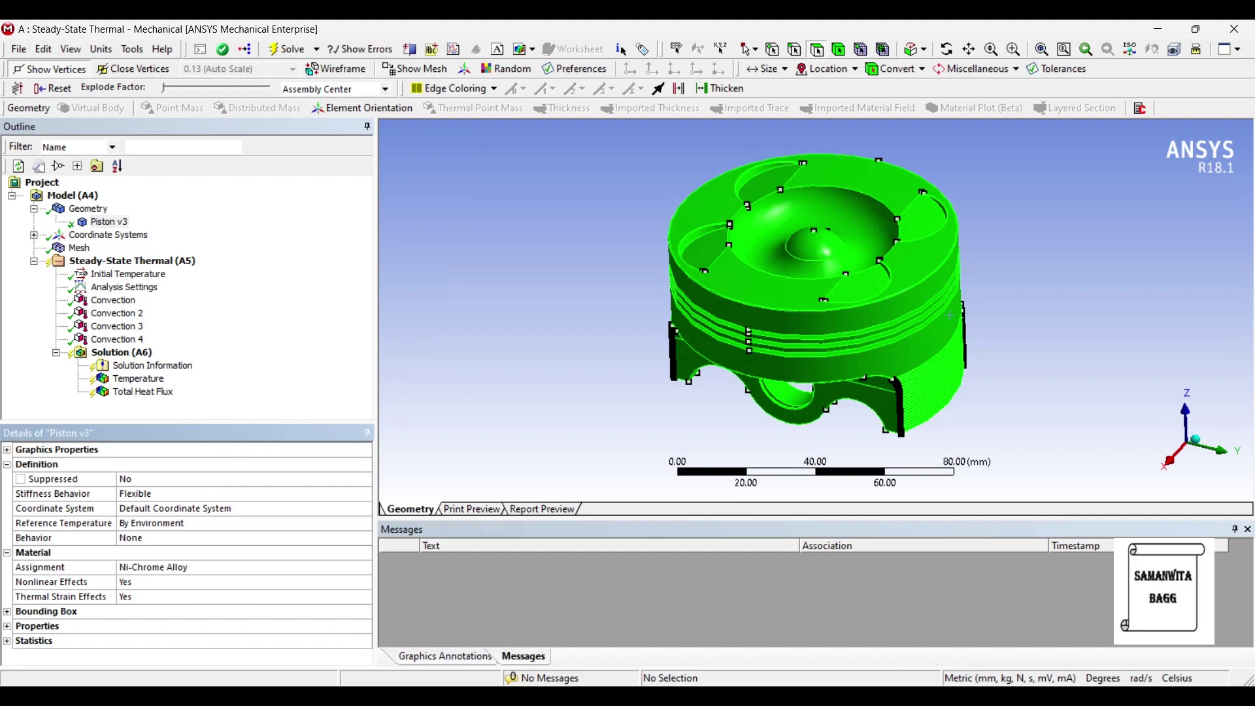
Step: Switch to the AZoM page in the browser, check the nickel chrome alloy's maximum service temperature, and return to ANSYS Mechanical
{"action": "key", "text": "alt+Tab"}
{"action": "scroll", "coordinate": [366, 527], "scroll_direction": "down", "scroll_amount": 2}
{"action": "scroll", "coordinate": [401, 508], "scroll_direction": "up", "scroll_amount": 3}
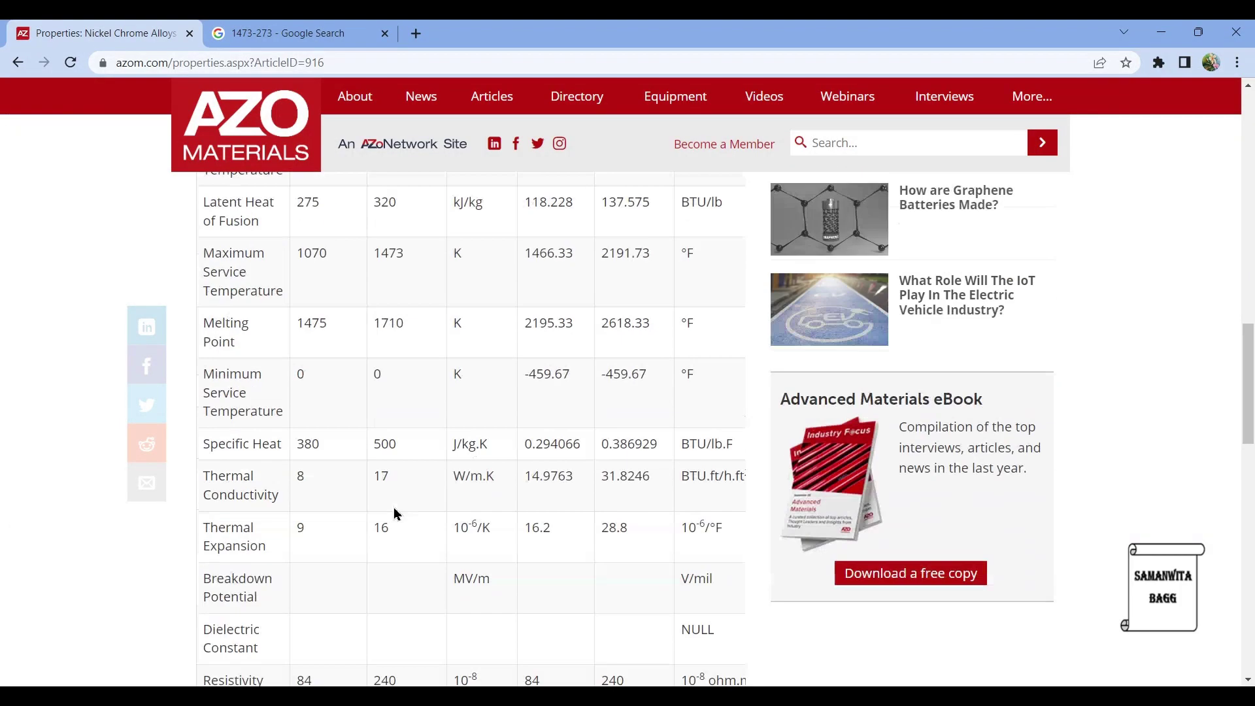
{"action": "scroll", "coordinate": [395, 512], "scroll_direction": "up", "scroll_amount": 1}
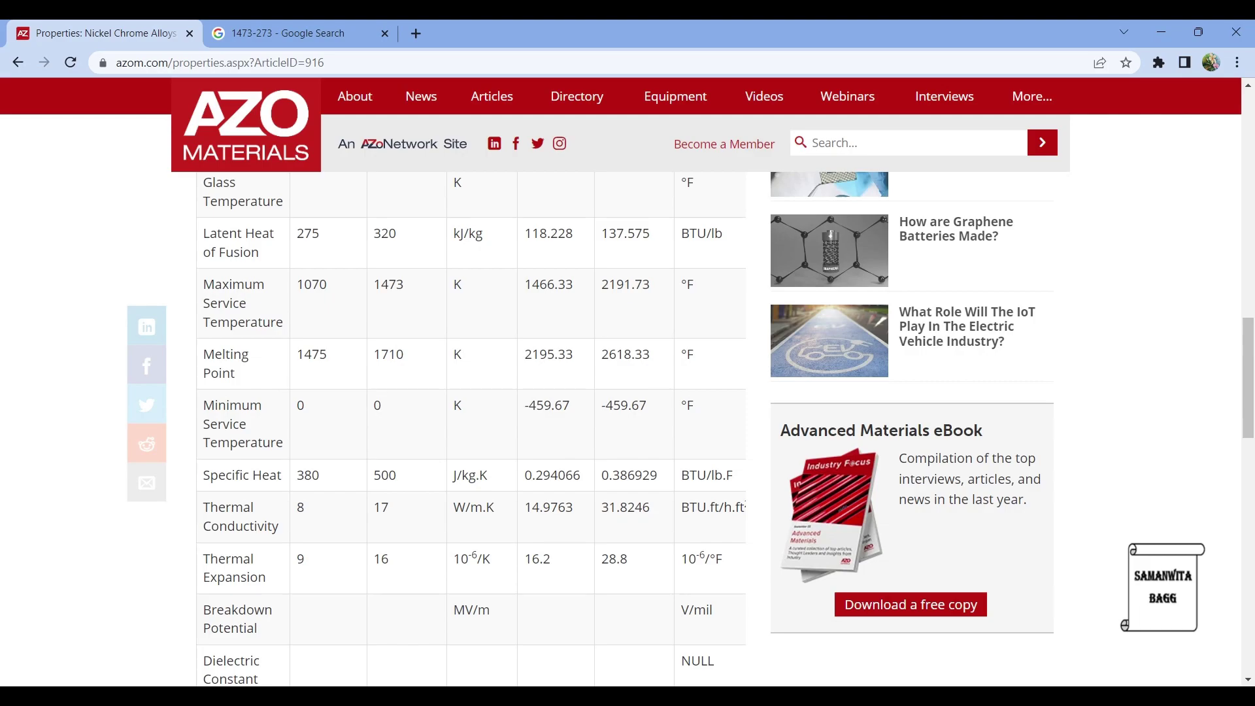
{"action": "key", "text": "alt+Tab"}
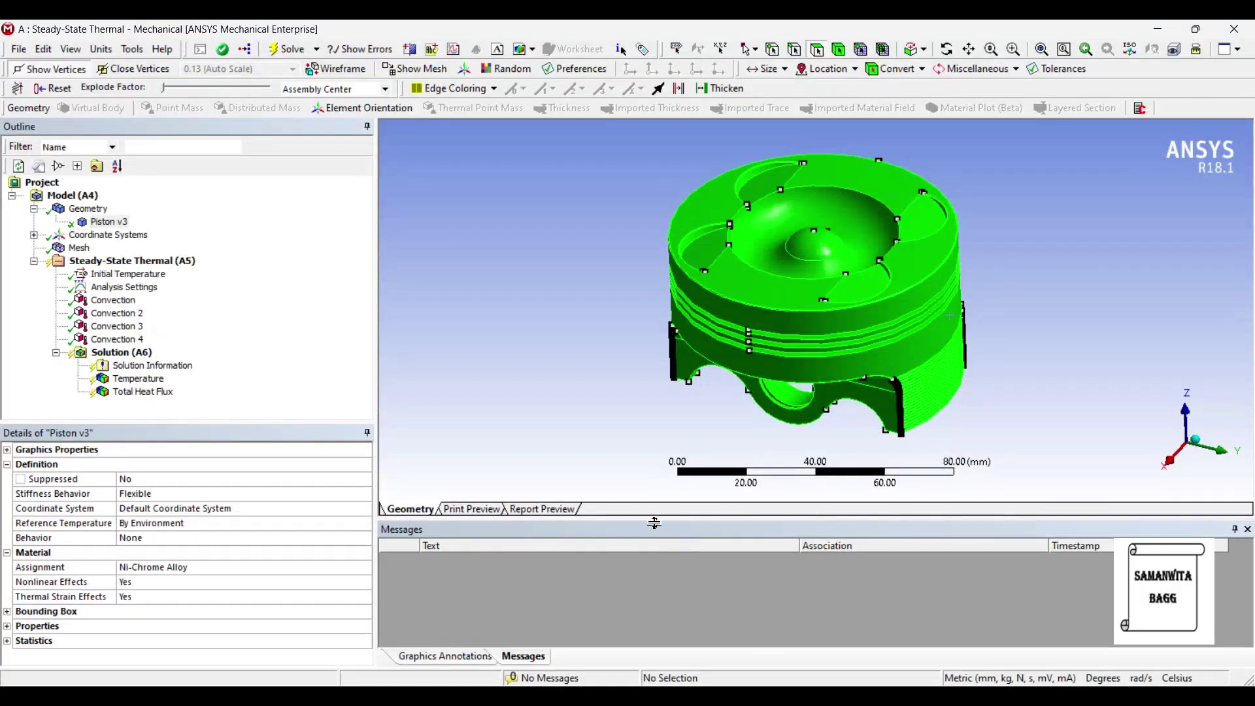
Step: Set the ambient temperature of the piston crown's convection load to 600 °C
{"action": "left_click", "coordinate": [127, 302]}
{"action": "left_click", "coordinate": [161, 539]}
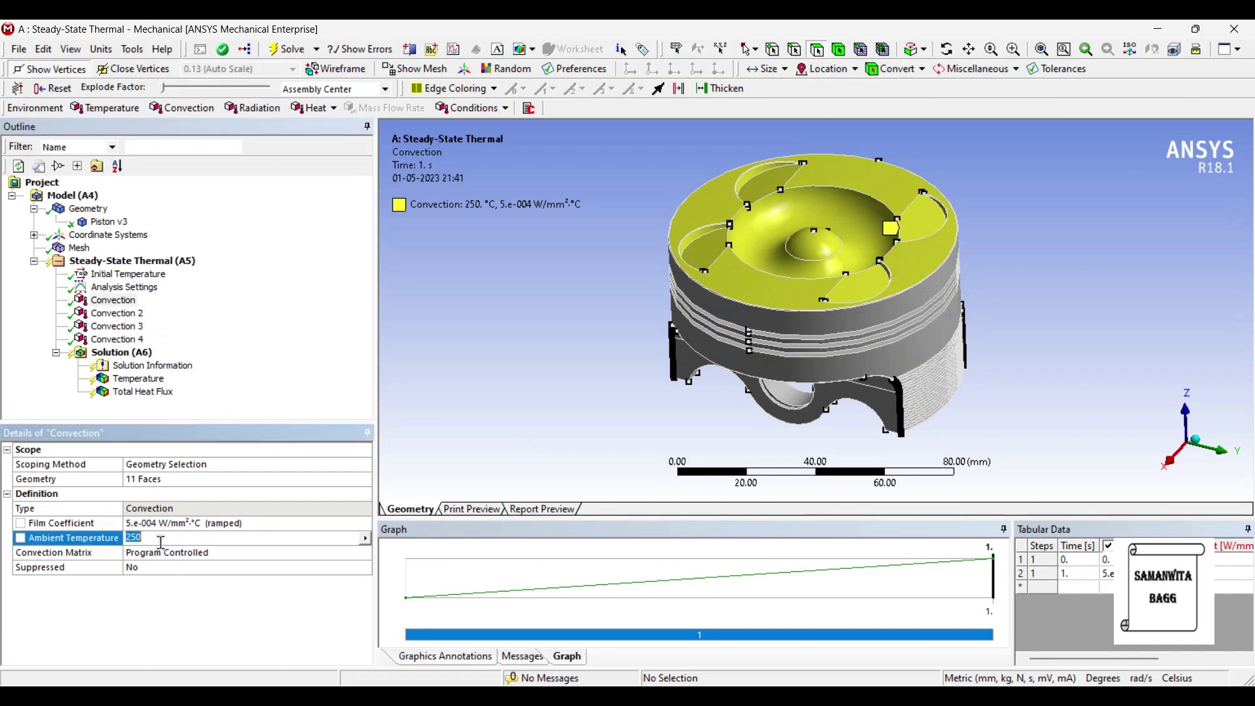
{"action": "type", "text": "600"}
{"action": "key", "text": "Return"}
Step: Set the ambient temperature of the second convection load to 300 °C
{"action": "left_click", "coordinate": [131, 315]}
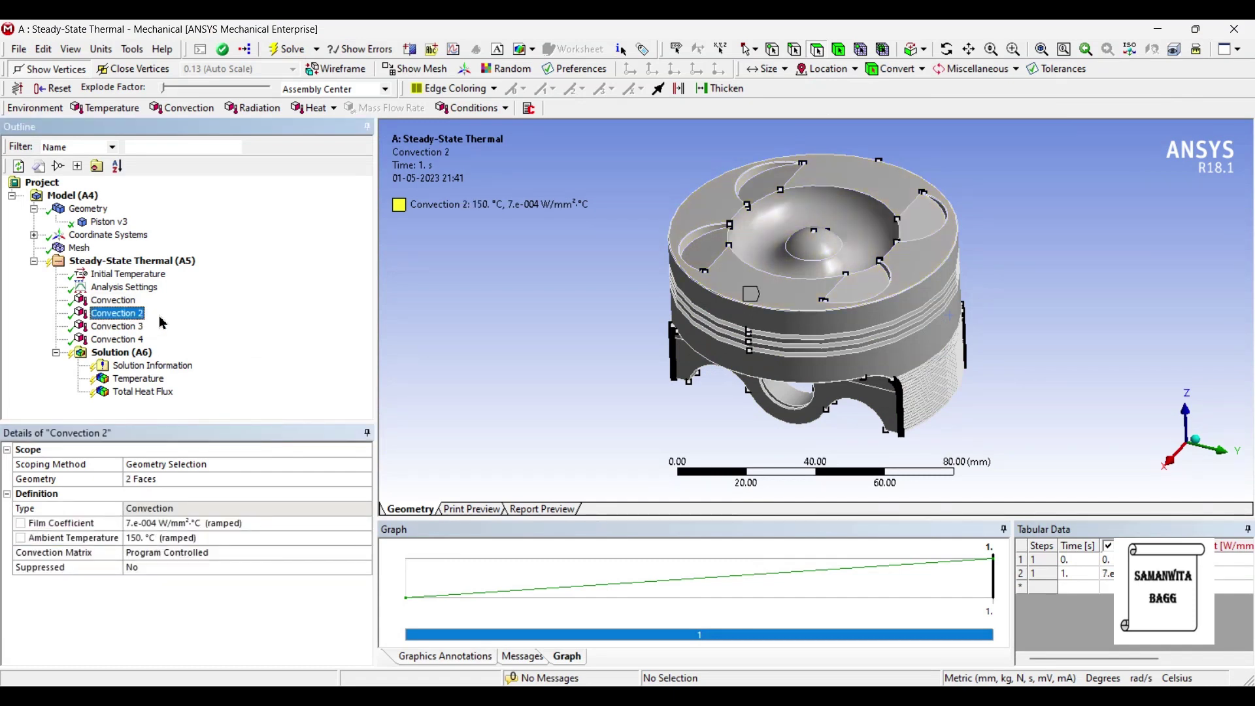
{"action": "left_click", "coordinate": [166, 540]}
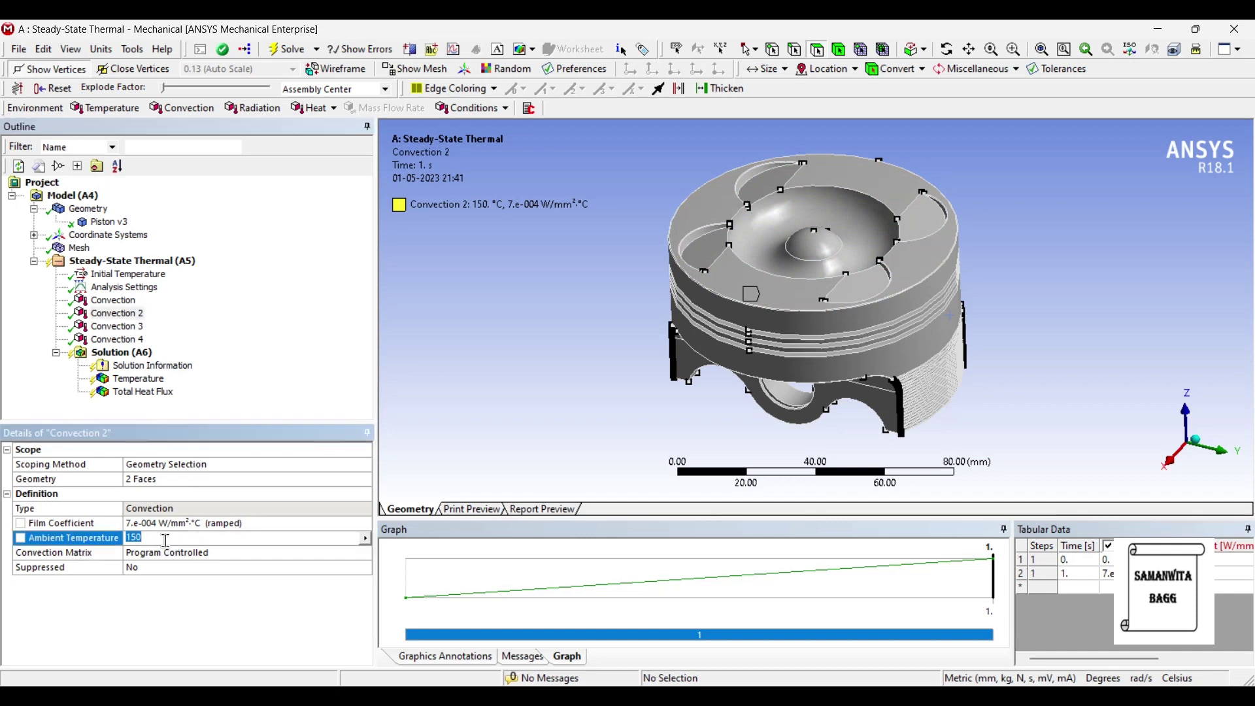
{"action": "type", "text": "2"}
{"action": "key", "text": "Return"}
{"action": "left_click", "coordinate": [157, 538]}
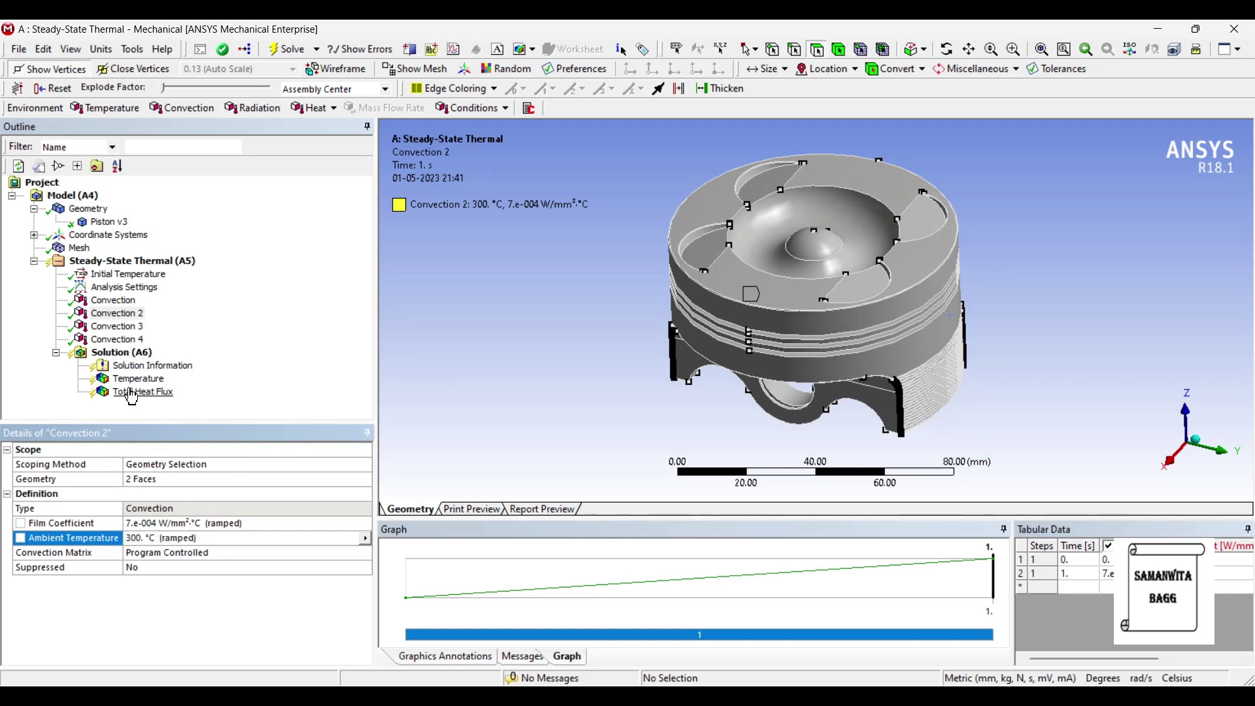
Step: Set the ambient temperature of the third convection load, on the inner wall, to 100 °C
{"action": "left_click", "coordinate": [124, 328]}
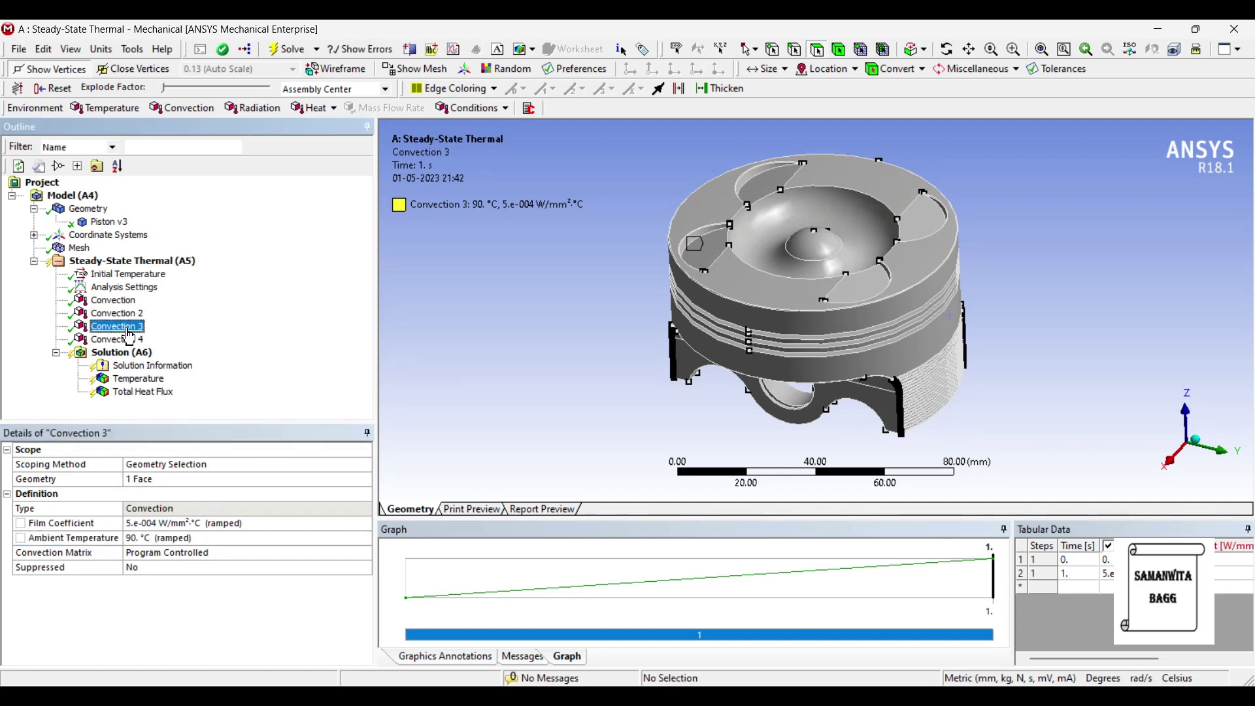
{"action": "left_click", "coordinate": [161, 536]}
{"action": "type", "text": "100"}
{"action": "key", "text": "Return"}
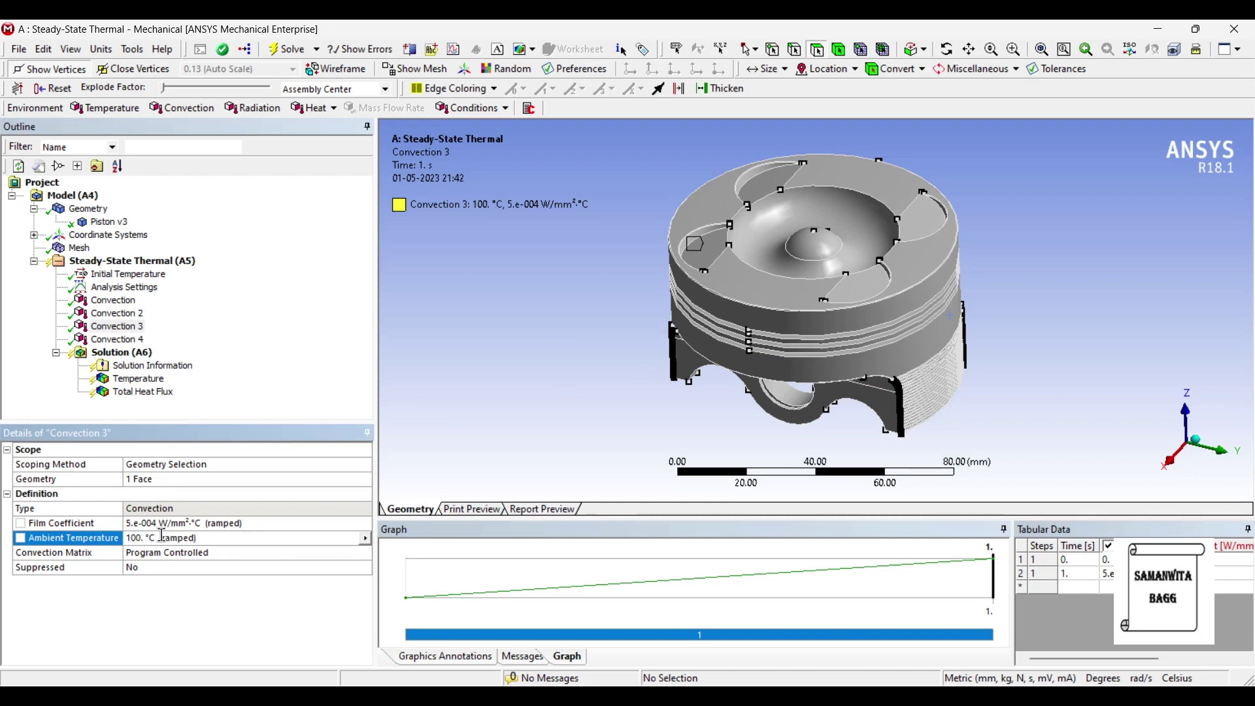
Step: Set the ambient temperature of the fourth convection load, on the two outer bands, to 350 °C
{"action": "middle_click_drag", "start_coordinate": [1003, 400], "coordinate": [893, 371]}
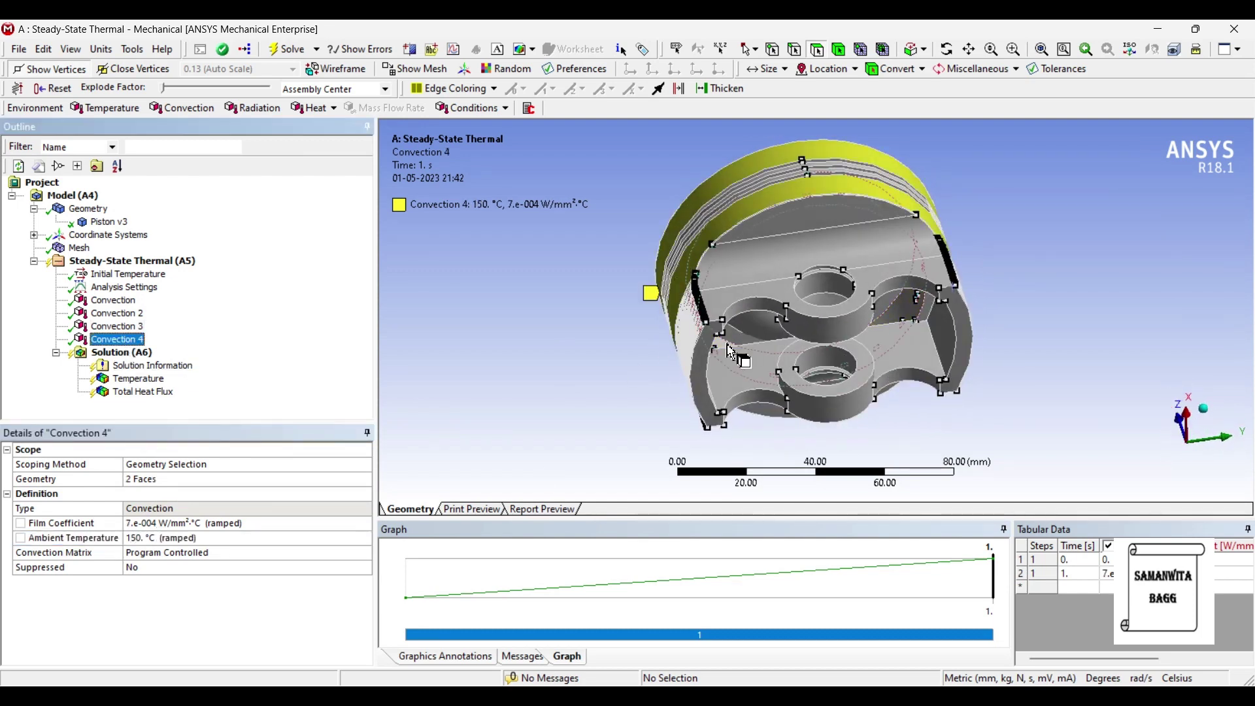
{"action": "middle_click_drag", "start_coordinate": [731, 351], "coordinate": [738, 320]}
{"action": "left_click", "coordinate": [162, 538]}
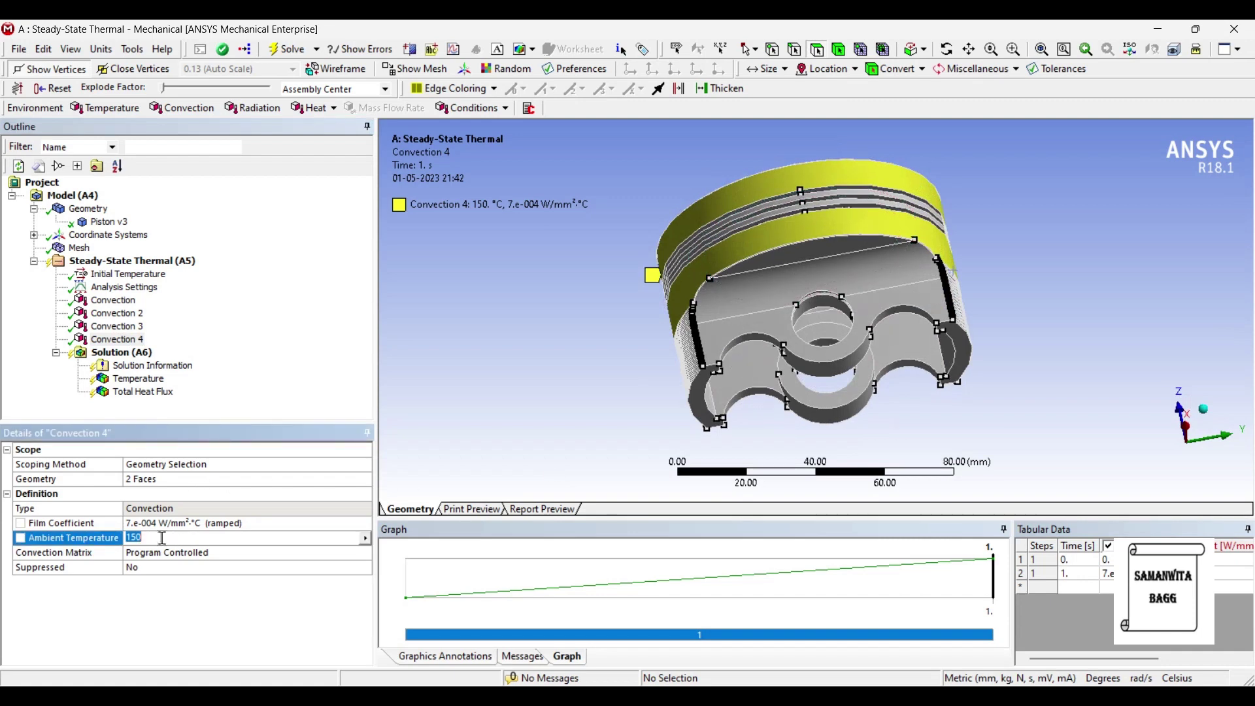
{"action": "type", "text": "350"}
{"action": "key", "text": "Return"}
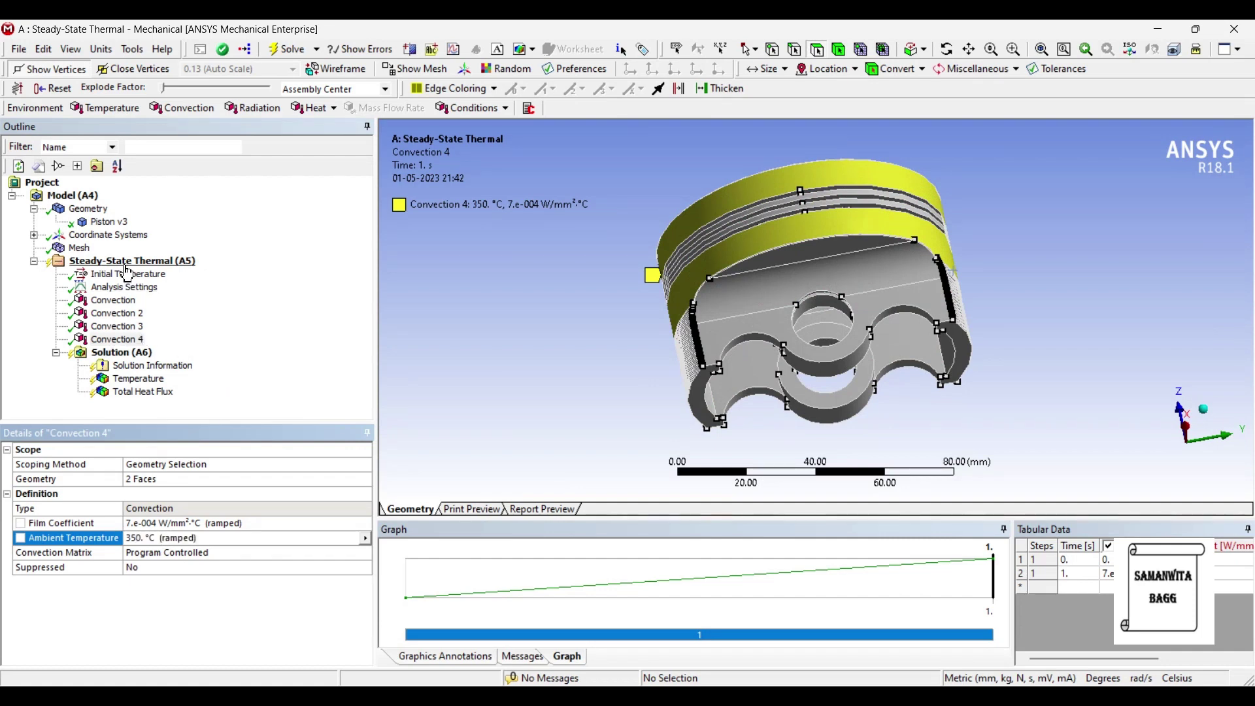
Step: Check the piston's material assignment and solve the thermal analysis again with the revised convection loads
{"action": "left_click", "coordinate": [109, 223]}
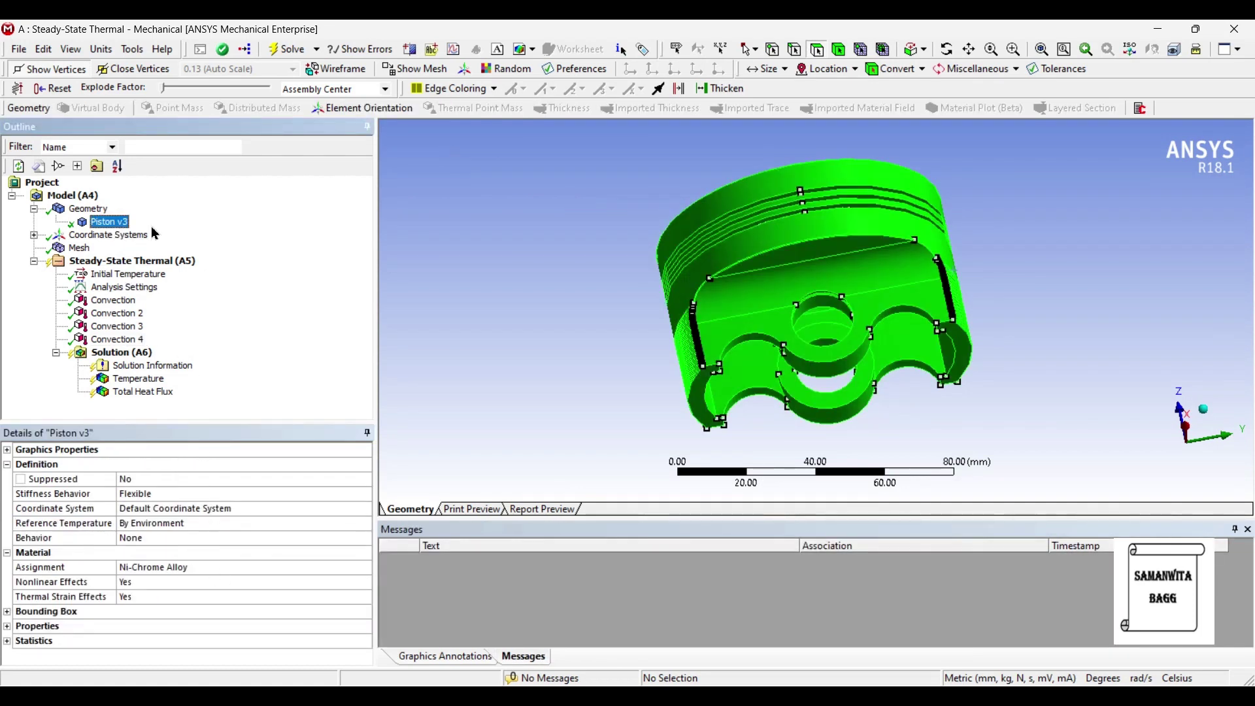
{"action": "left_click", "coordinate": [128, 353]}
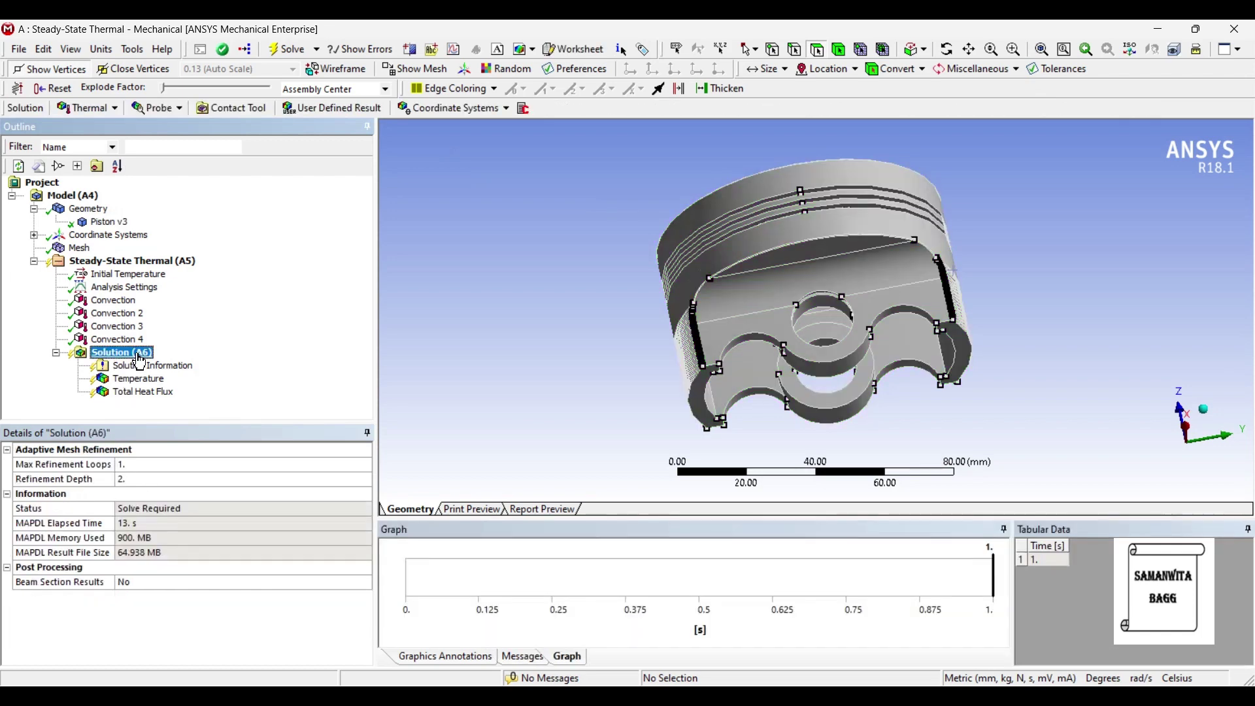
{"action": "left_click", "coordinate": [276, 56]}
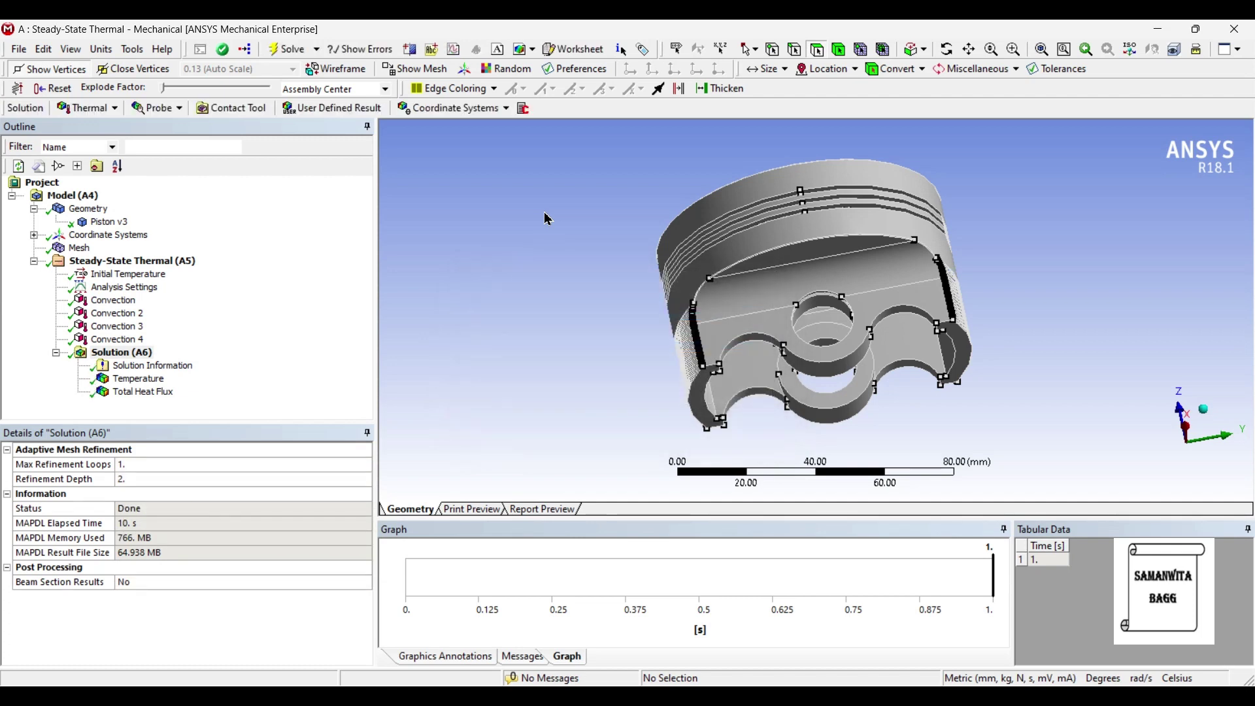
Step: Examine the Ni-Chrome Alloy piston's temperature and total heat flux contours, orbiting to see the crown and skirt
{"action": "left_click", "coordinate": [134, 379]}
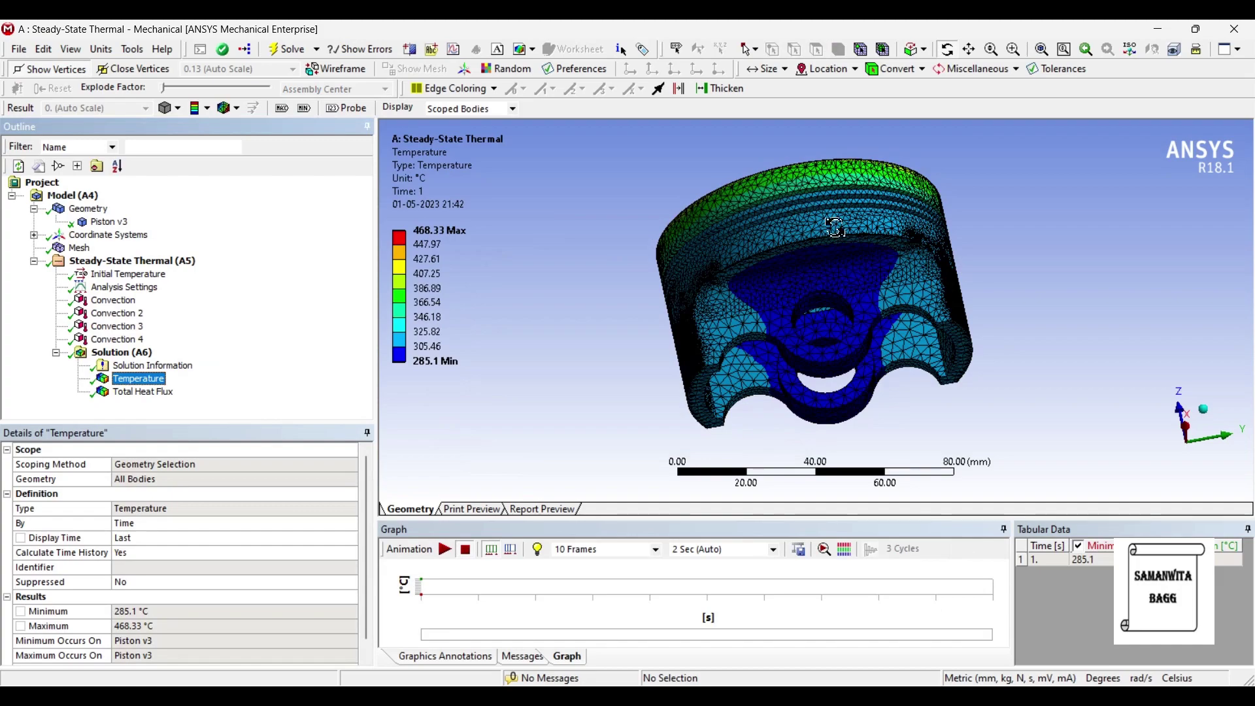
{"action": "left_click_drag", "start_coordinate": [835, 227], "coordinate": [880, 283]}
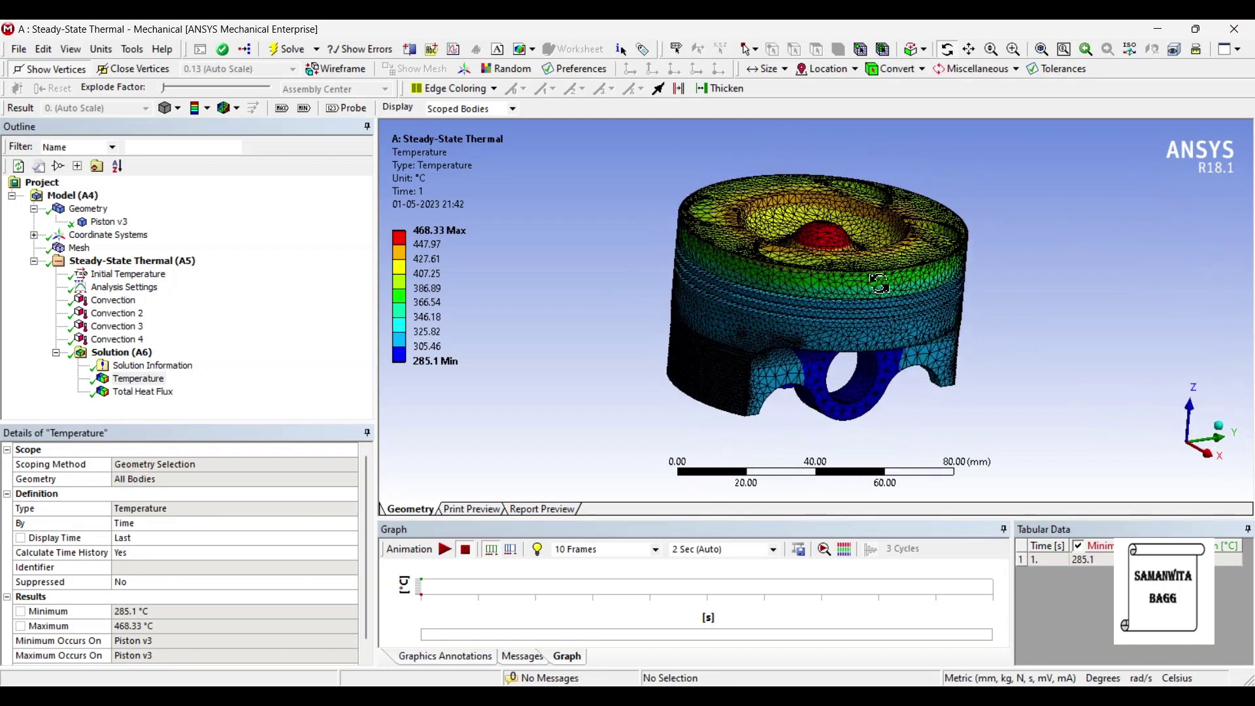
{"action": "left_click", "coordinate": [157, 392]}
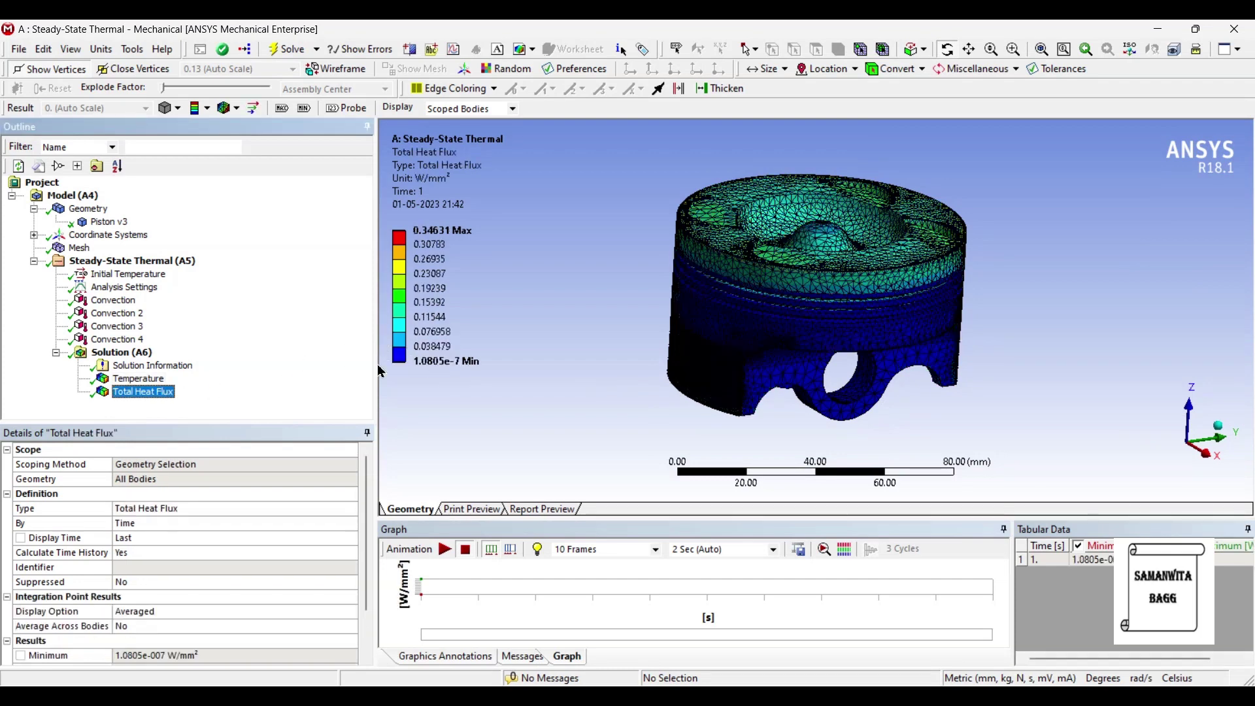
{"action": "left_click_drag", "start_coordinate": [575, 334], "coordinate": [558, 338]}
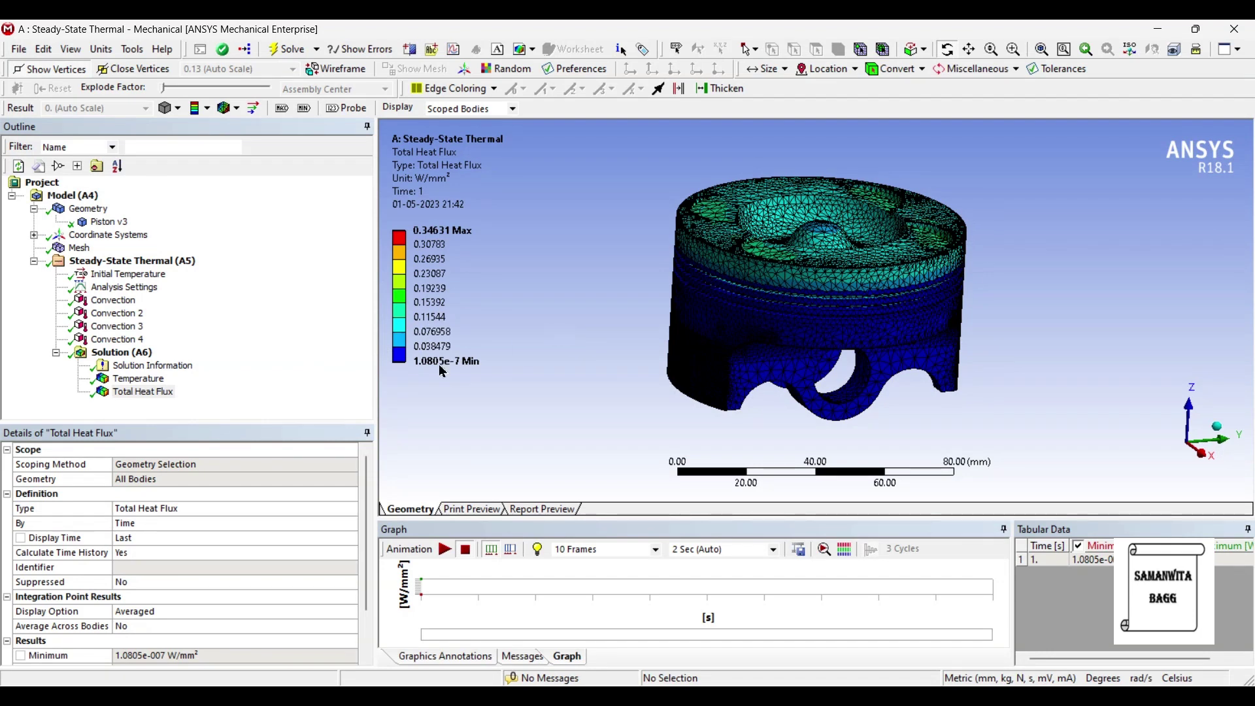
{"action": "left_click", "coordinate": [139, 379]}
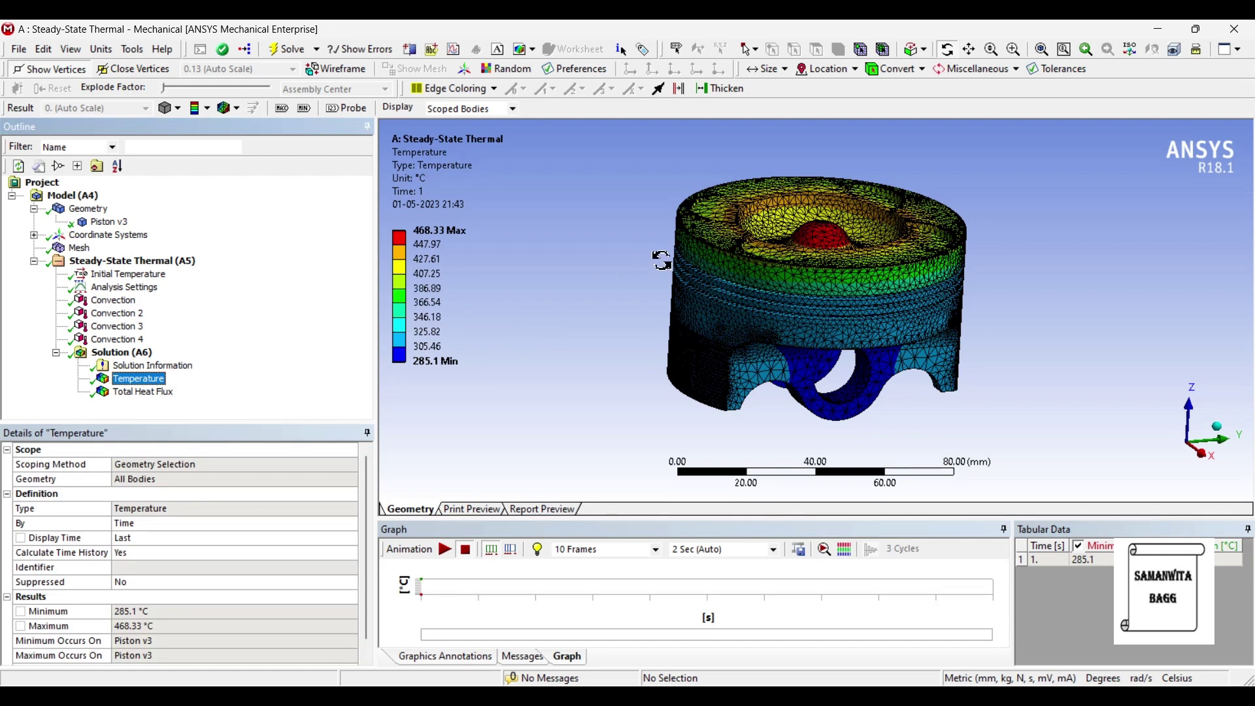